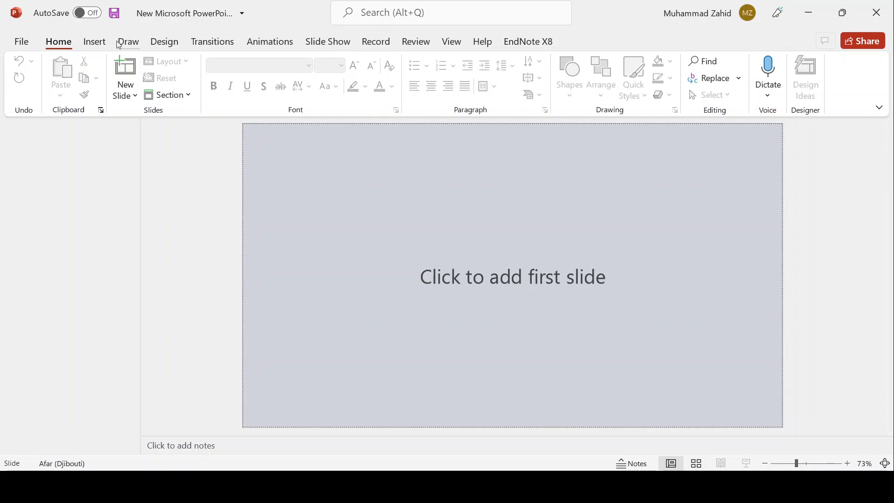
Add the first slide and title it 'Introduction to ICT'.
left_click(98, 44)
left_click(59, 43)
left_click(506, 324)
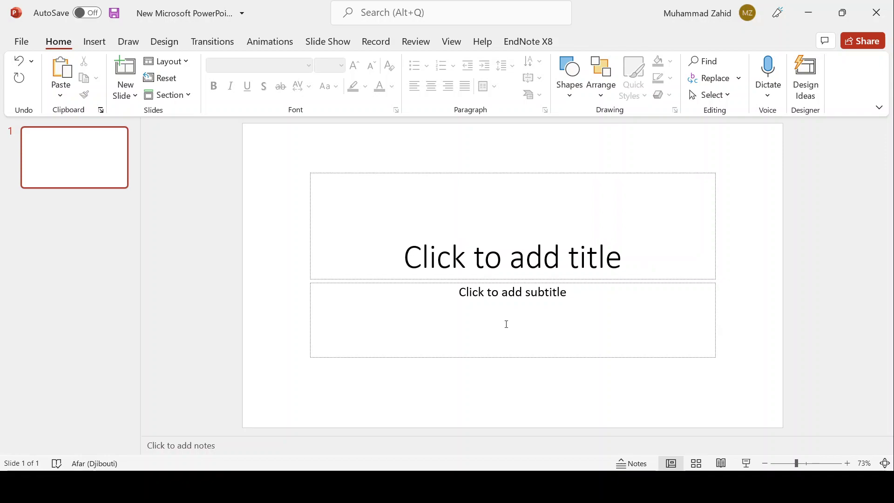
left_click(553, 257)
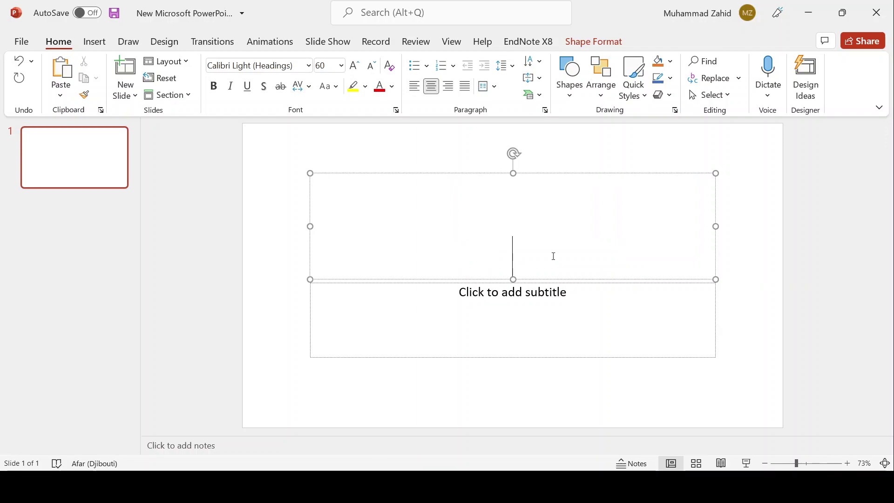
type("I")
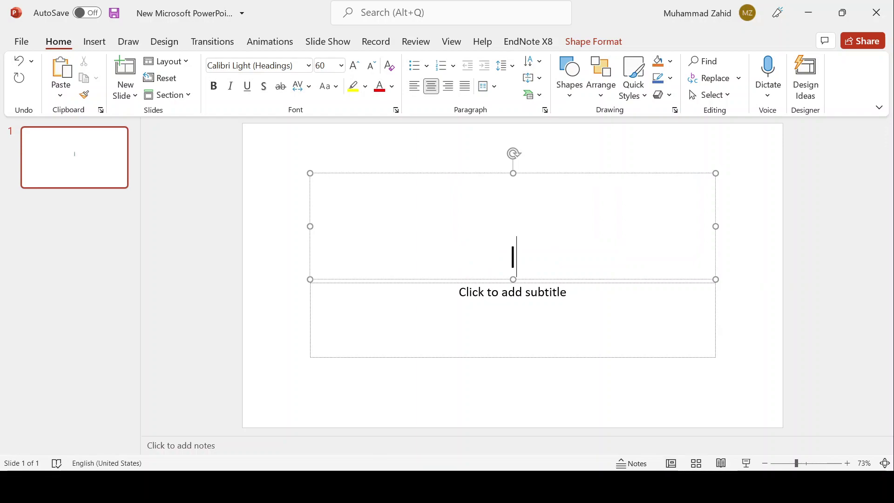
type("ntrod")
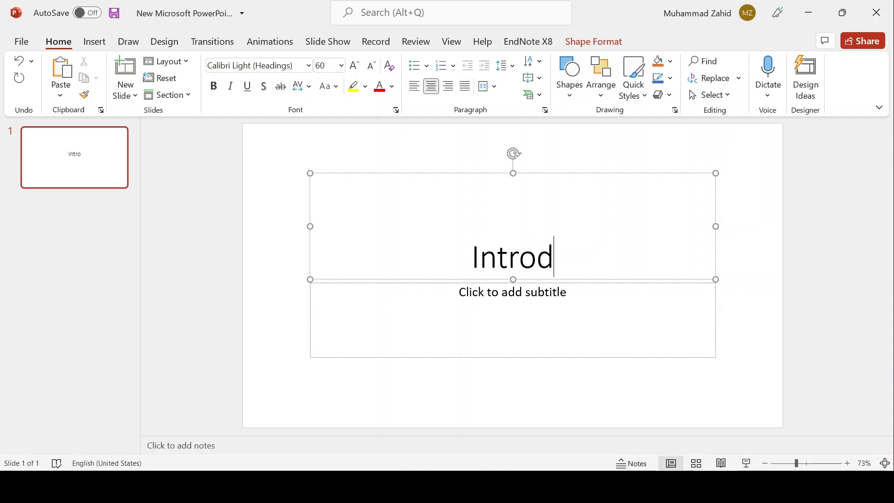
type("uction")
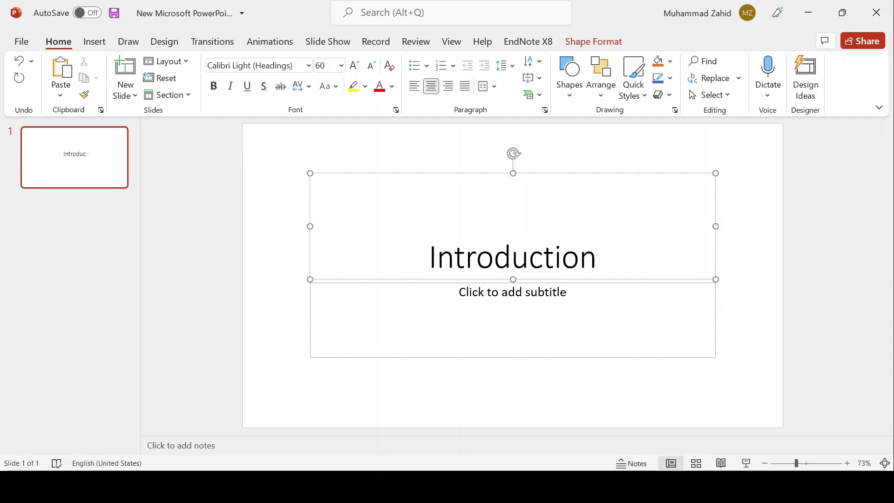
type(" to ICT")
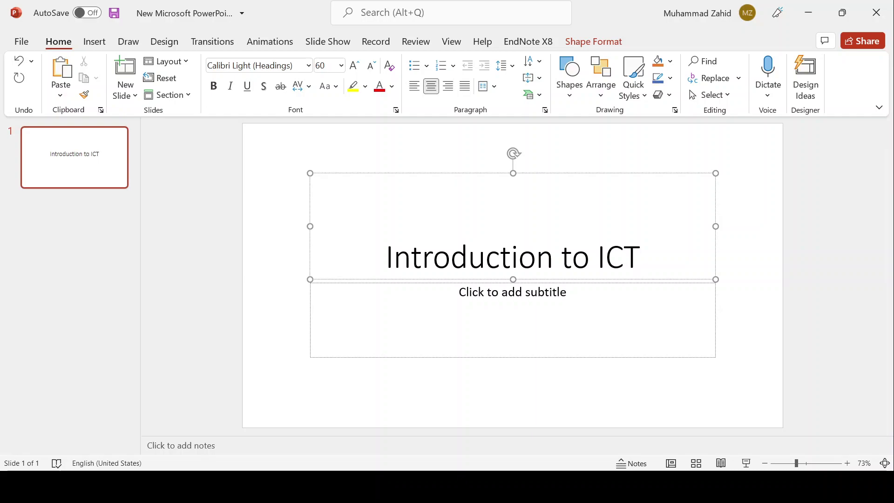
Enter the subtitle 'Classes from different departments', correcting the misspelled ending.
left_click(539, 296)
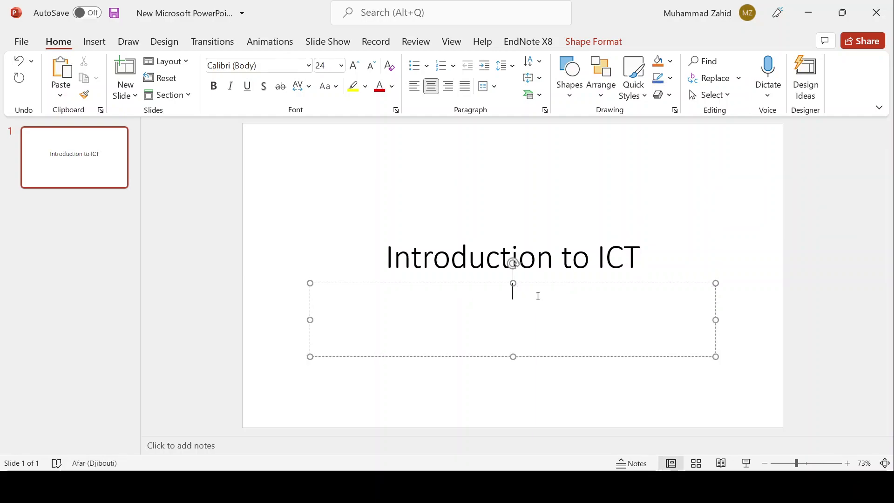
type("cClass")
type("es from ")
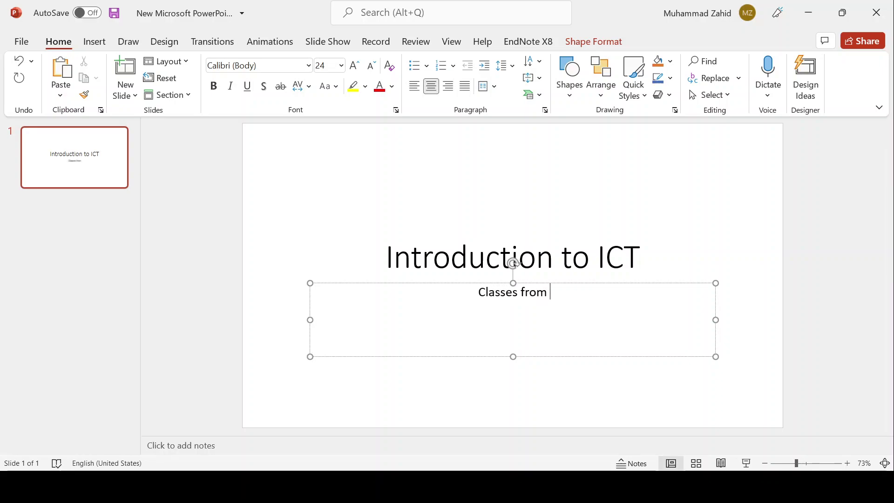
type("differen")
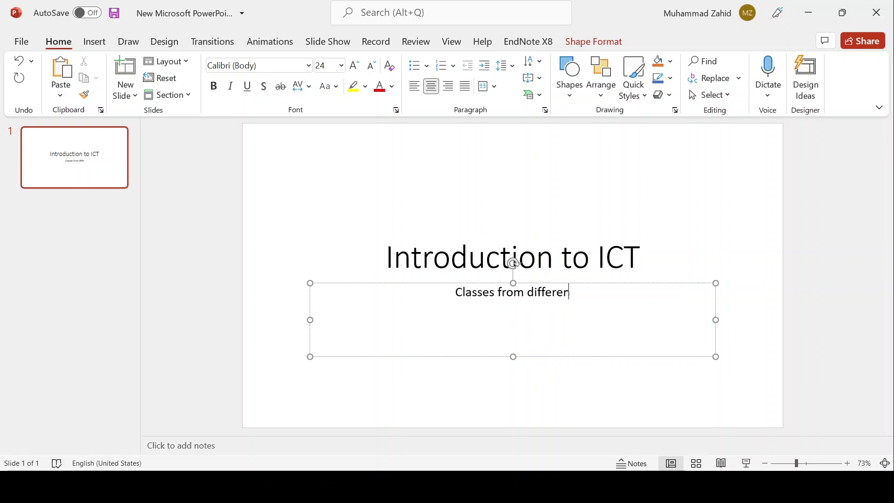
type("t depart")
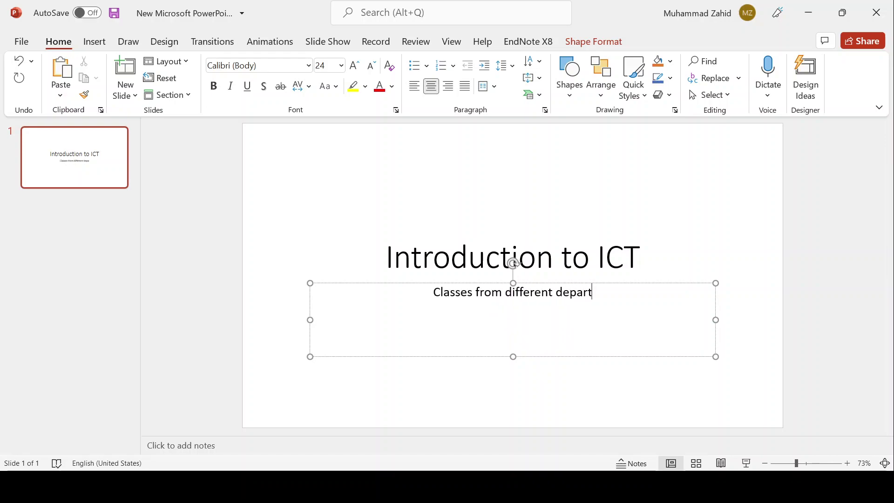
type("metns")
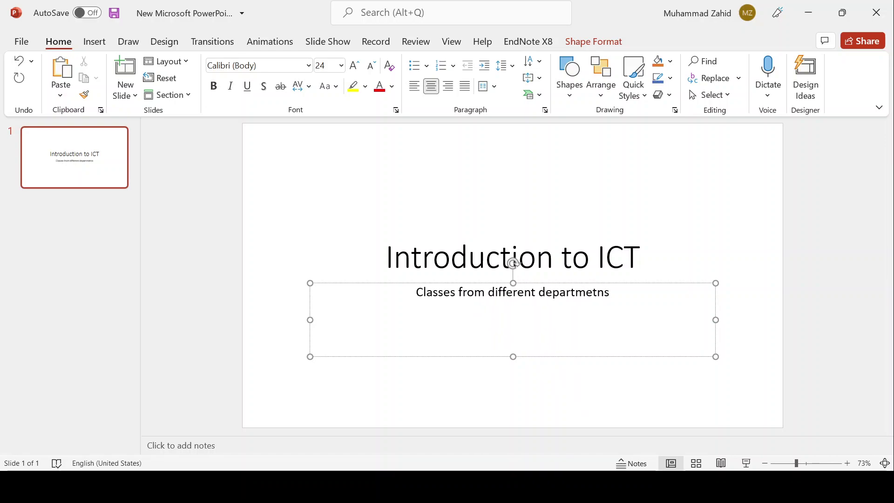
type("=")
key("BackSpace")
key("BackSpace")
key("BackSpace")
key("BackSpace")
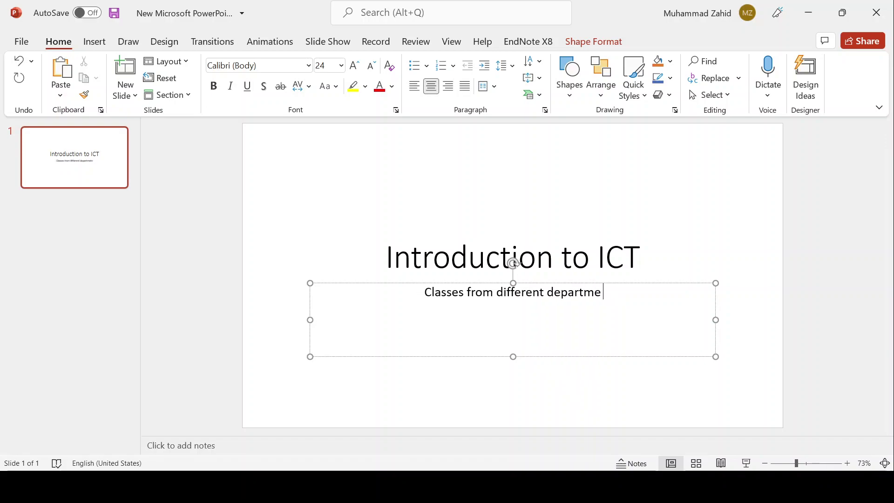
type("nts")
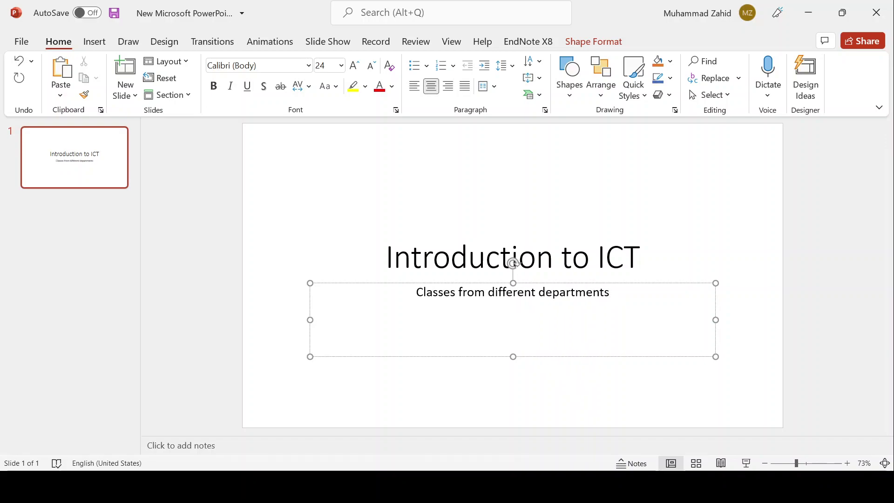
left_click(311, 255)
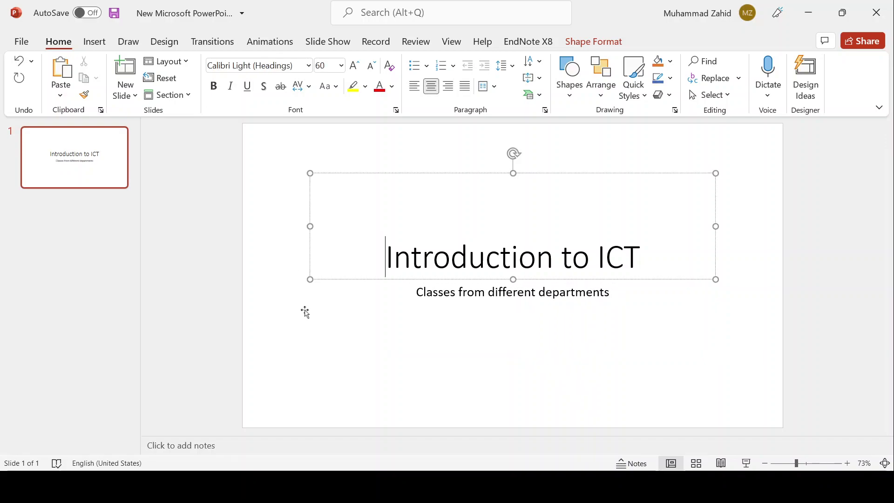
left_click(325, 324)
left_click(281, 362)
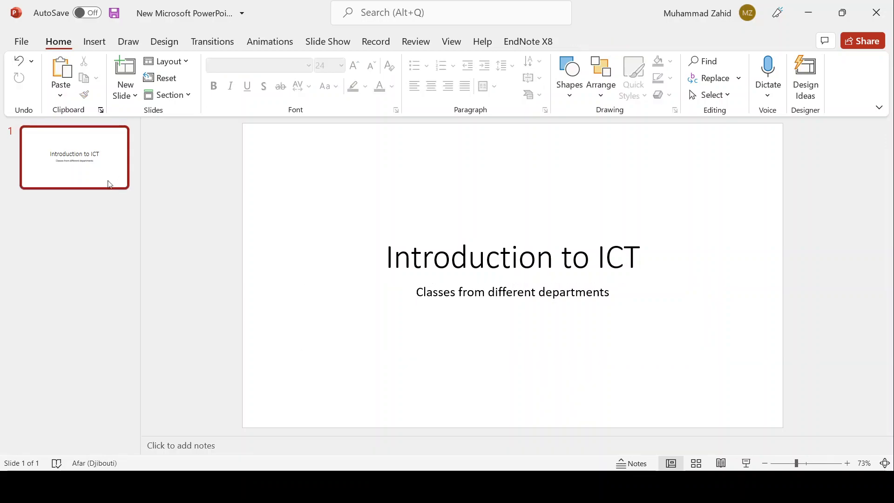
Add slide 2 titled 'Introduction to Microsoft Power Point', fixing 'MicroSoft' to 'Microsoft'.
left_click(126, 68)
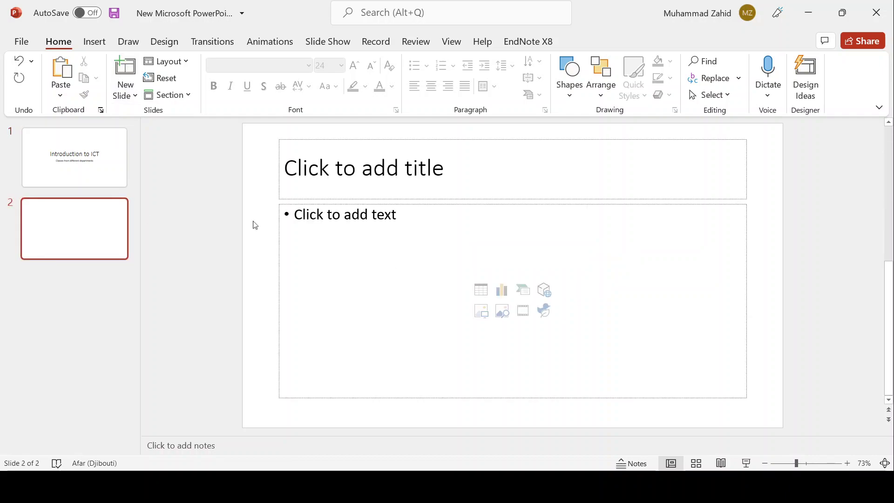
left_click(324, 169)
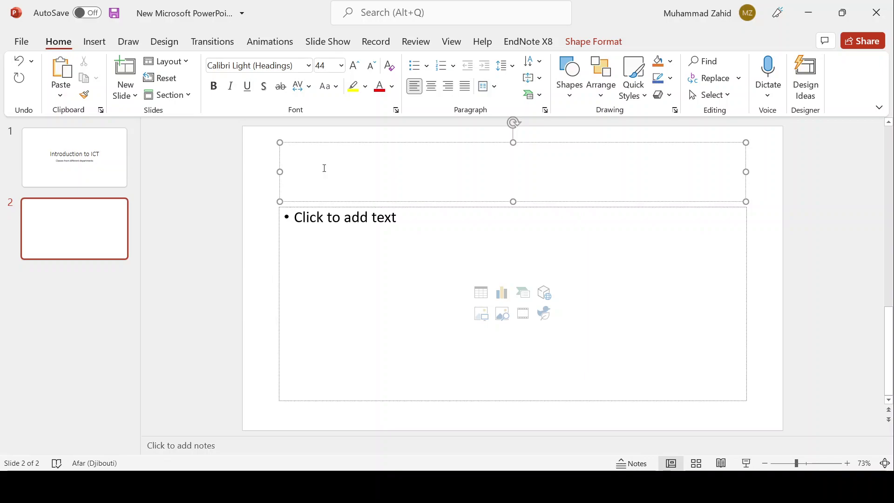
type("Introdu")
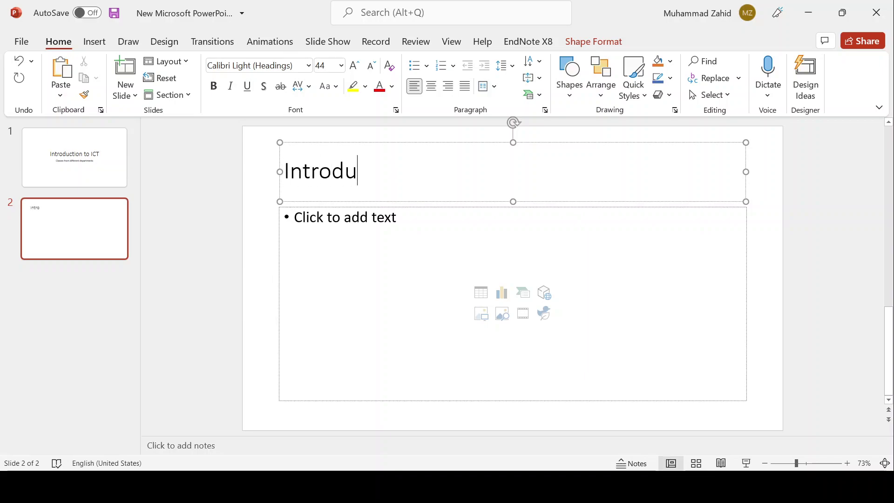
type("ction")
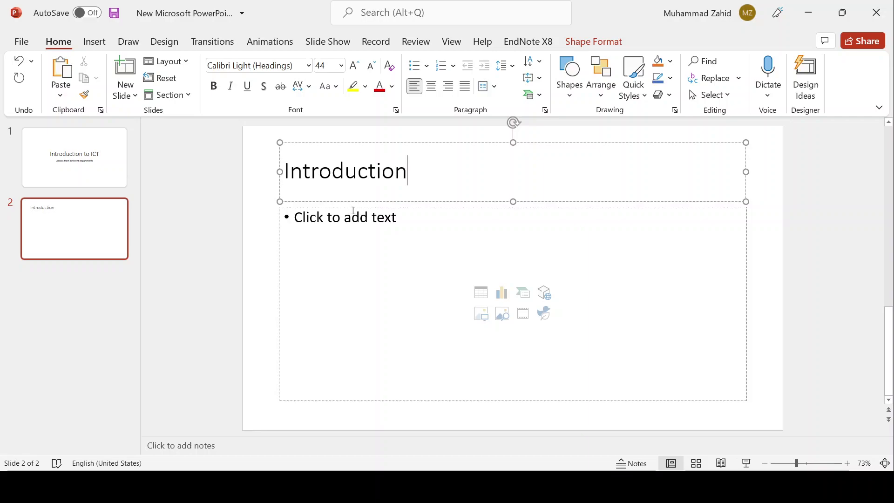
left_click(351, 217)
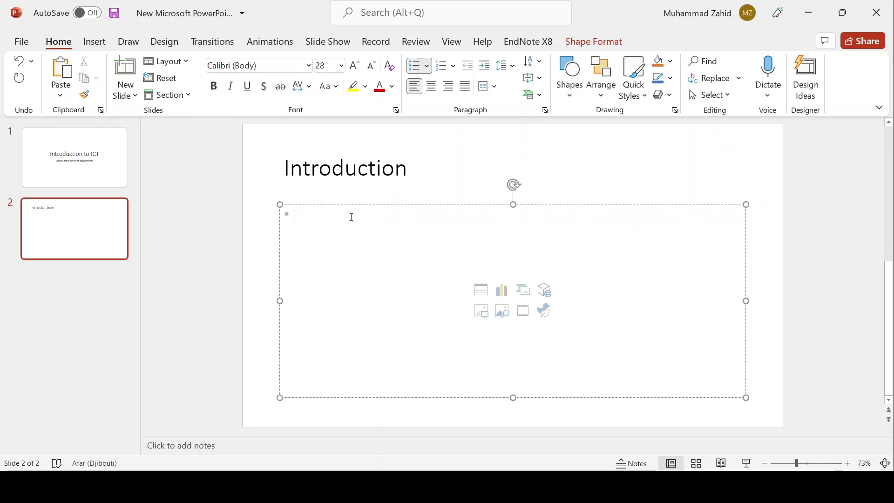
double_click(451, 152)
left_click(436, 168)
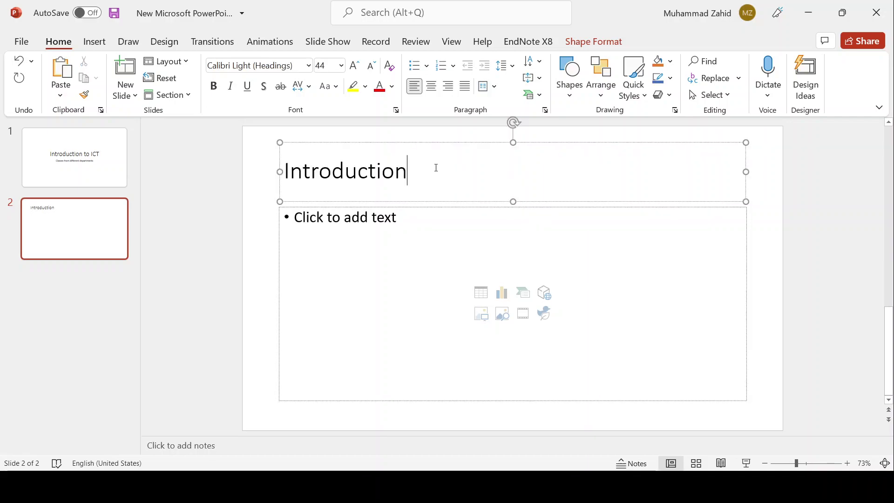
type(" to")
type(" Mic")
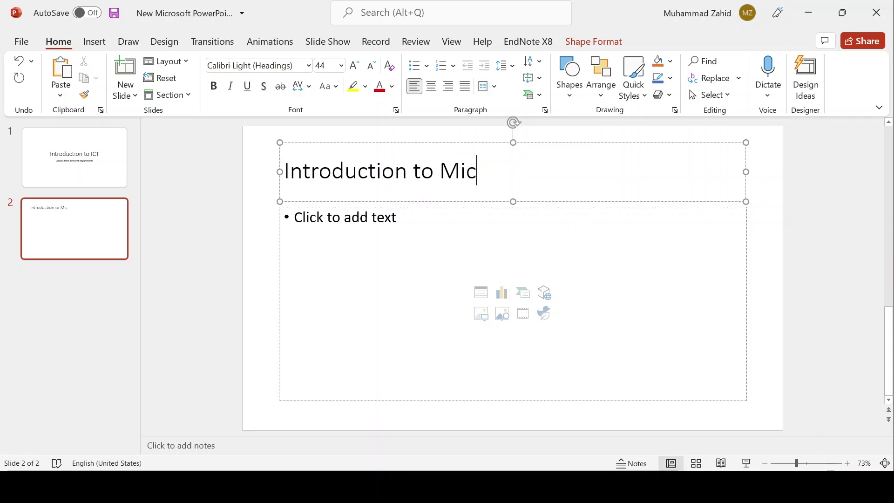
type("roSoft")
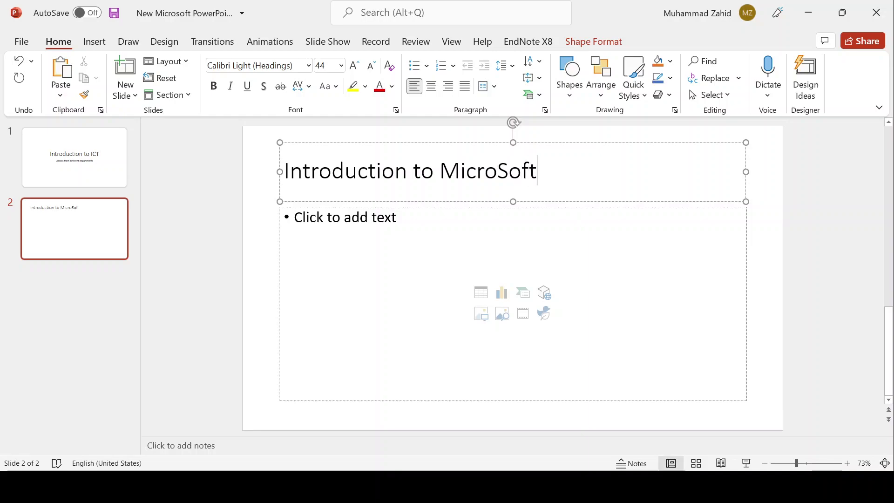
type(" Pow")
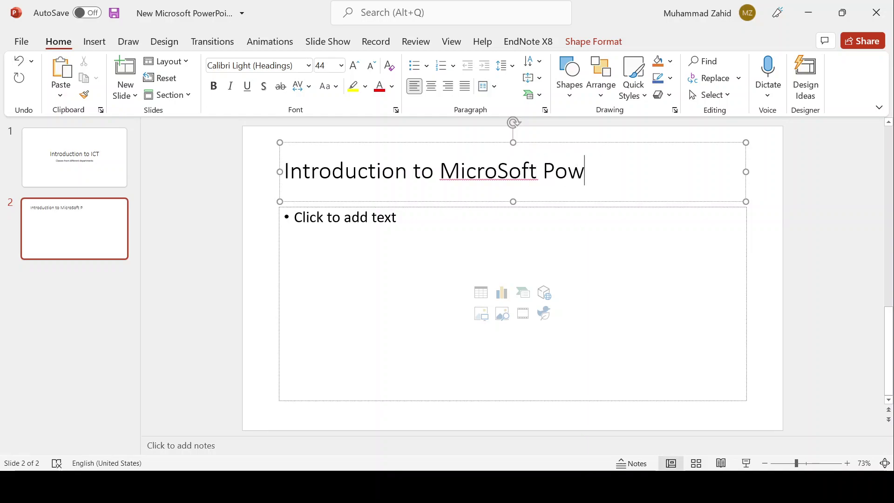
type("er Poi")
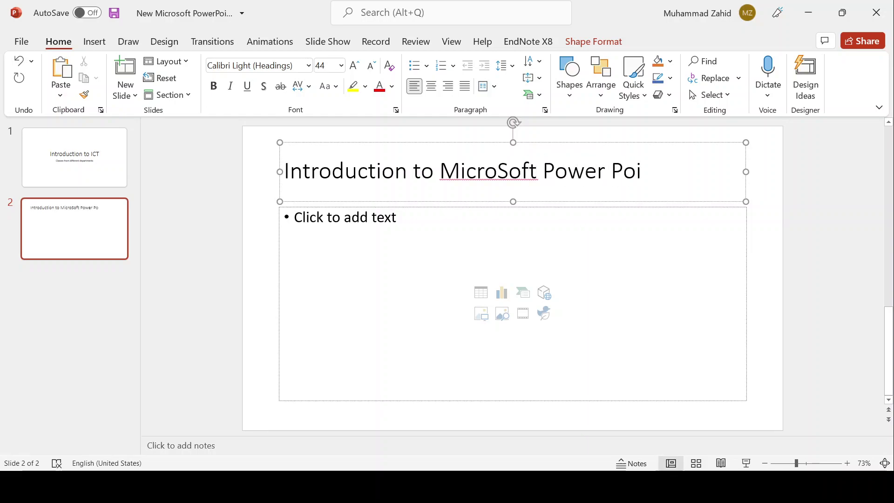
type("nt")
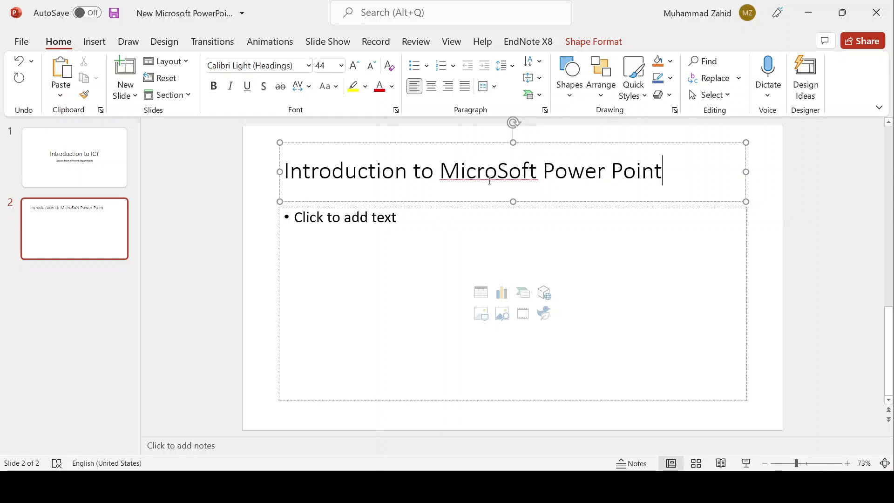
left_click(507, 176)
key("BackSpace")
type("s")
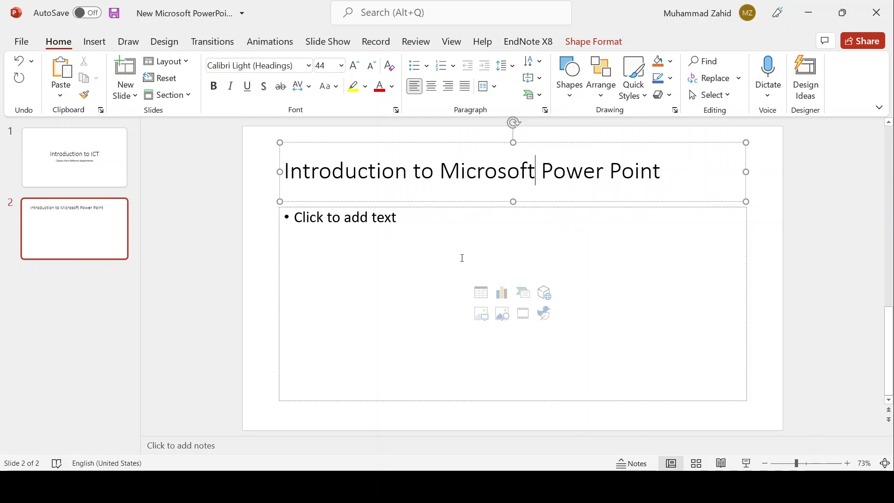
Enter bullets Quick Access bar, Home row, Home tab and Insert tab, then select them all.
left_click(441, 245)
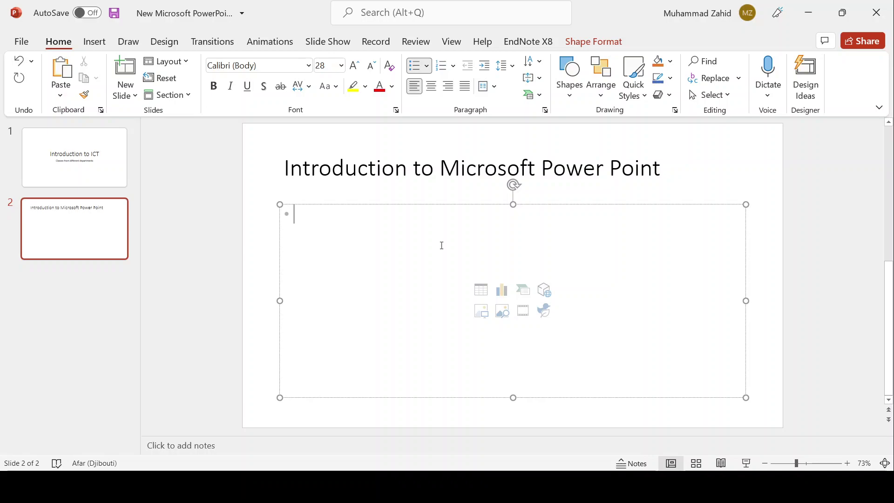
type("Qui")
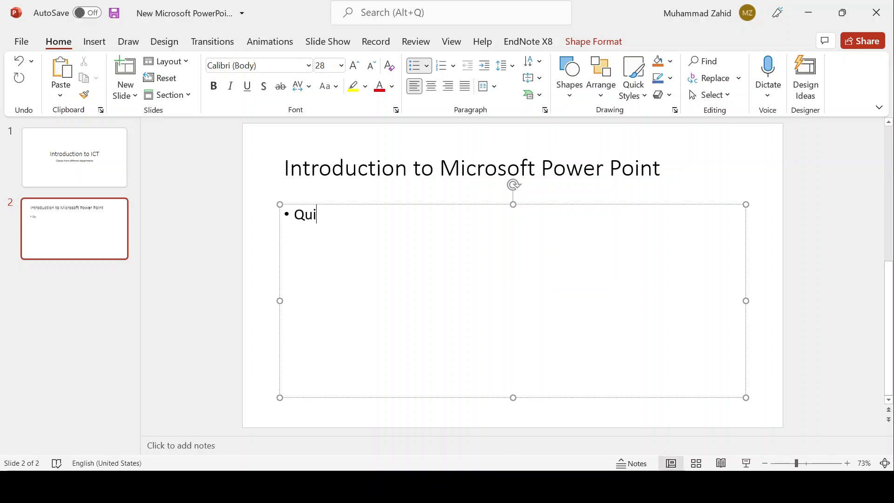
type("ck A")
type("ccess b")
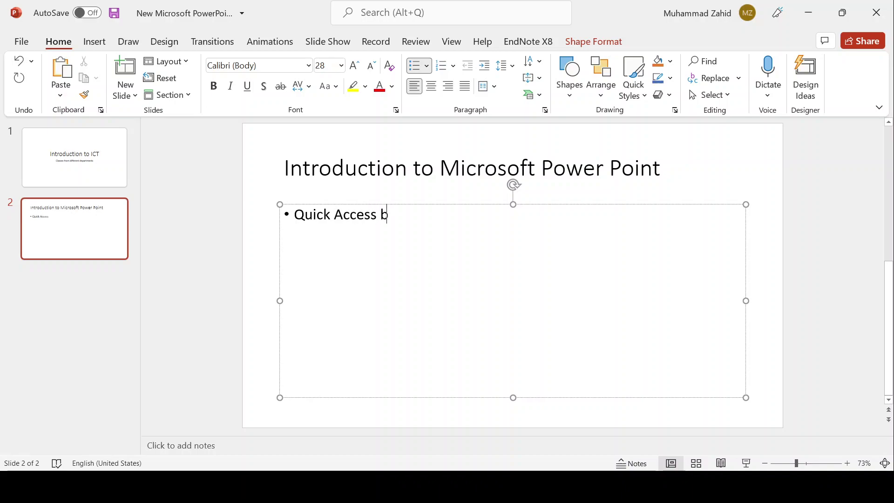
type("ar")
key("Return")
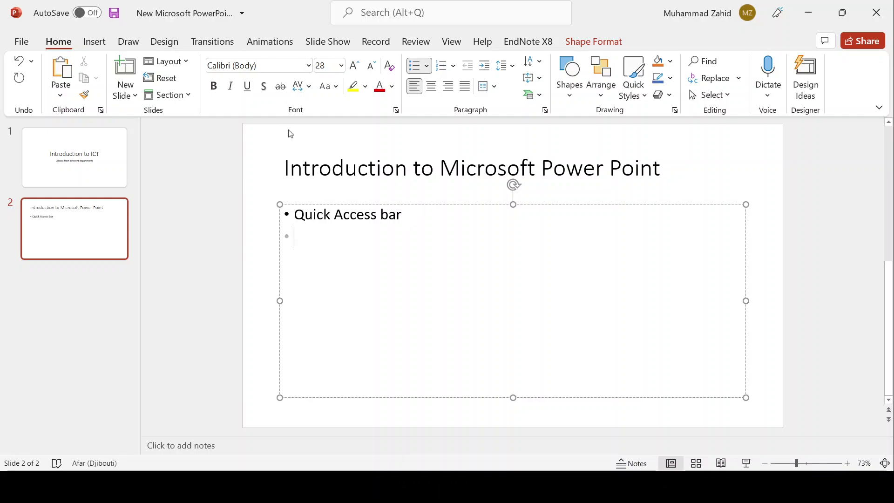
type("Home")
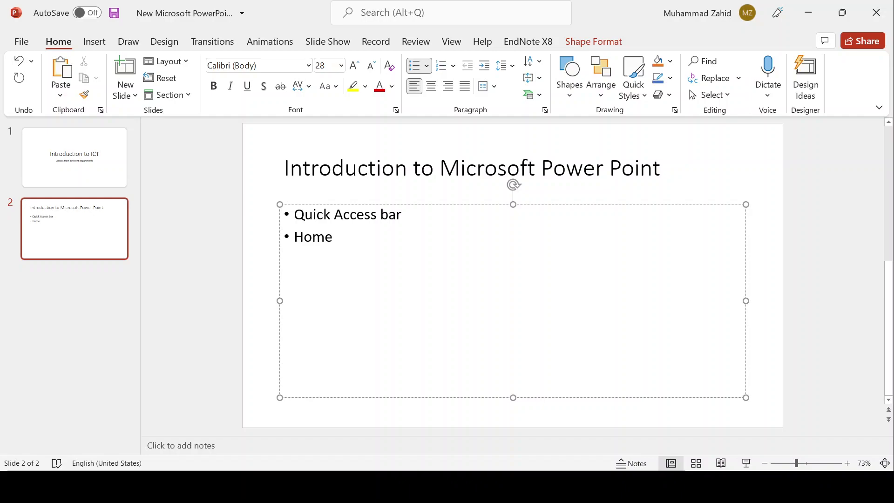
type(" row ")
type("Home")
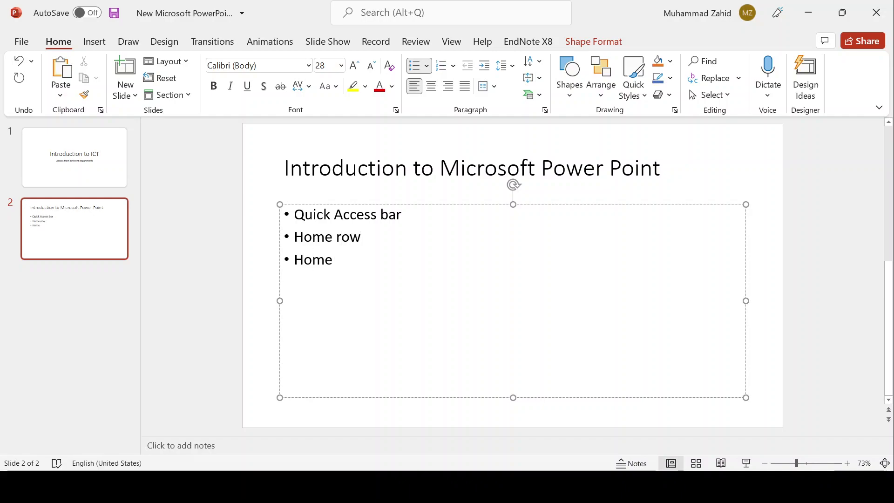
type(" tab")
key("Return")
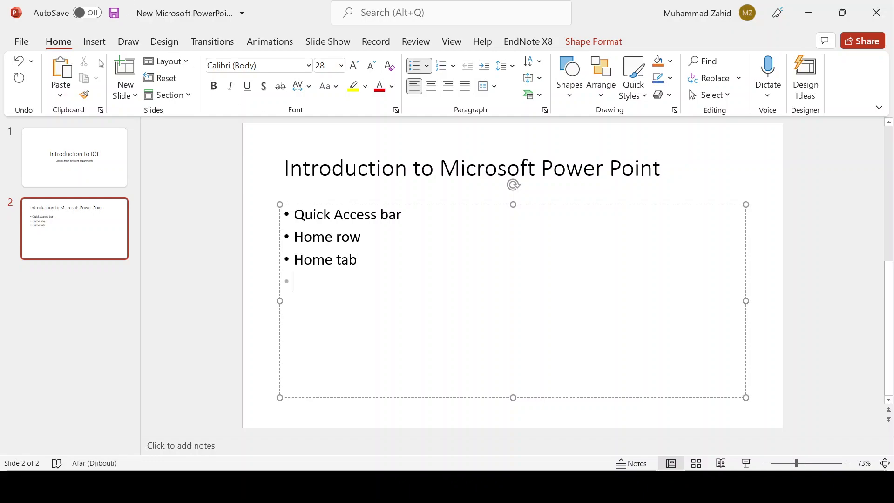
type("Insert ")
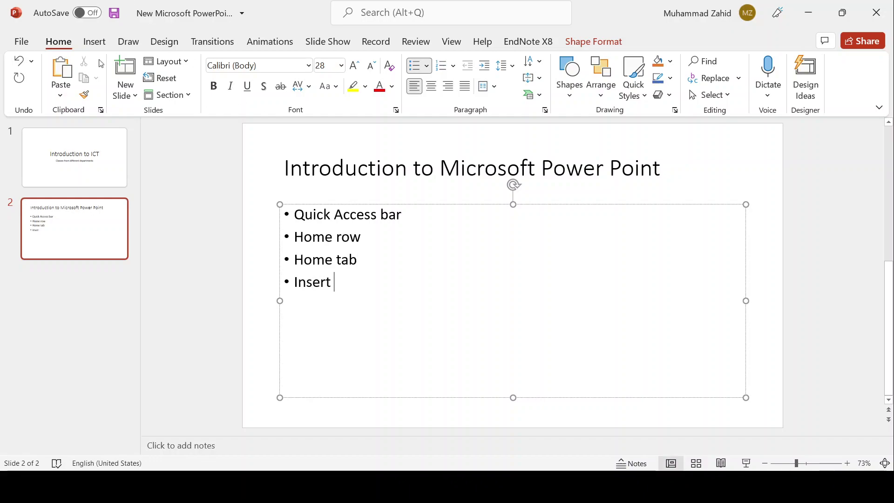
type("tab")
key("ctrl+a")
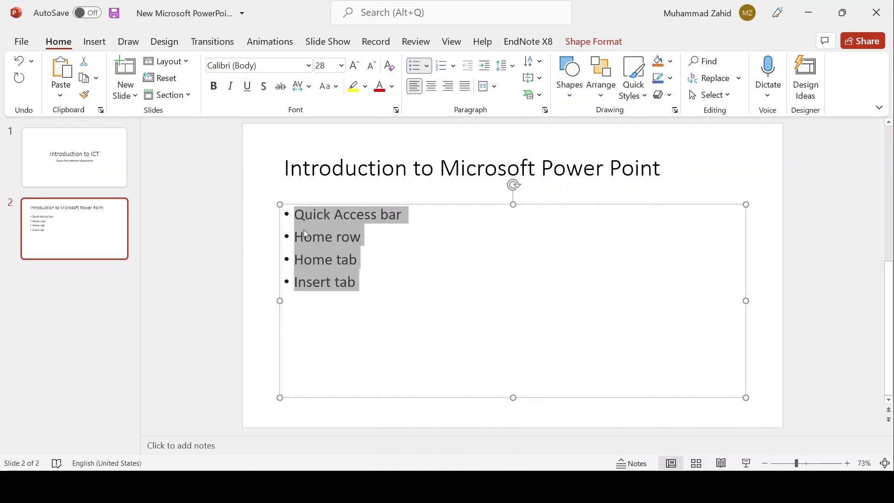
Type over the list with bullets 'Botany' and 'Islamic studies', fixing the Botany typo.
type("Bon")
key("BackSpace")
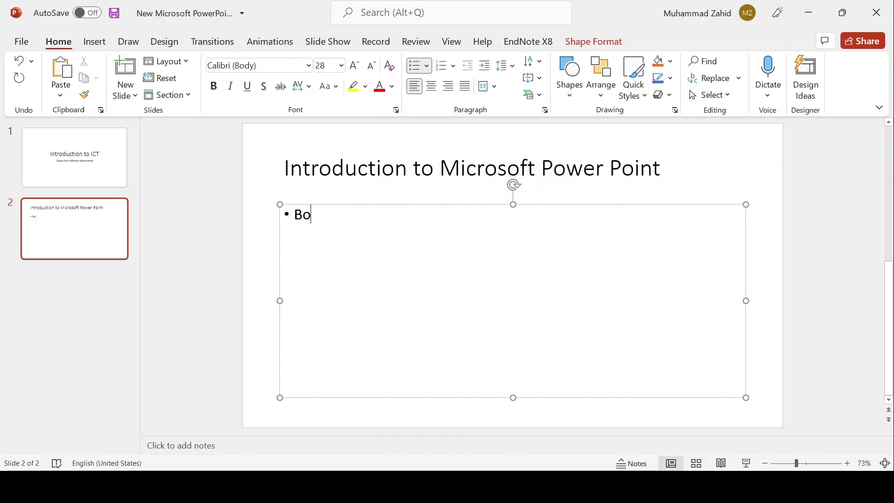
type("tny")
key("Return")
left_click(326, 216)
type("a")
left_click(316, 227)
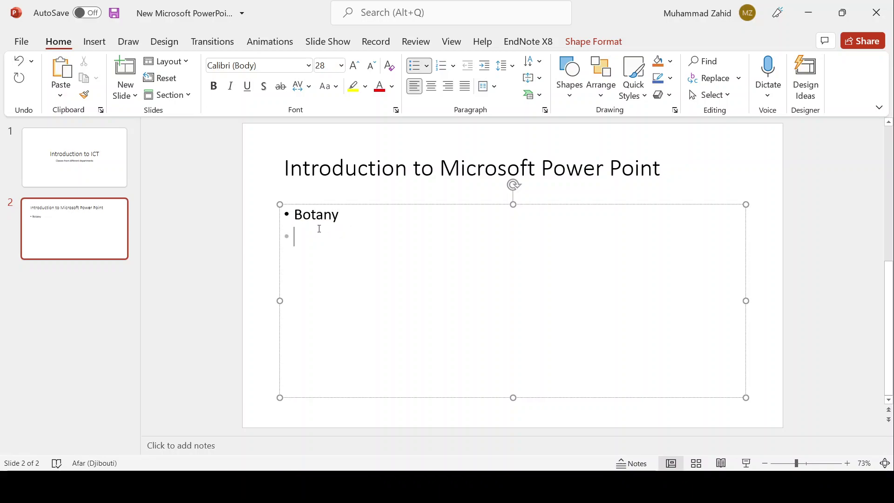
type("Islam")
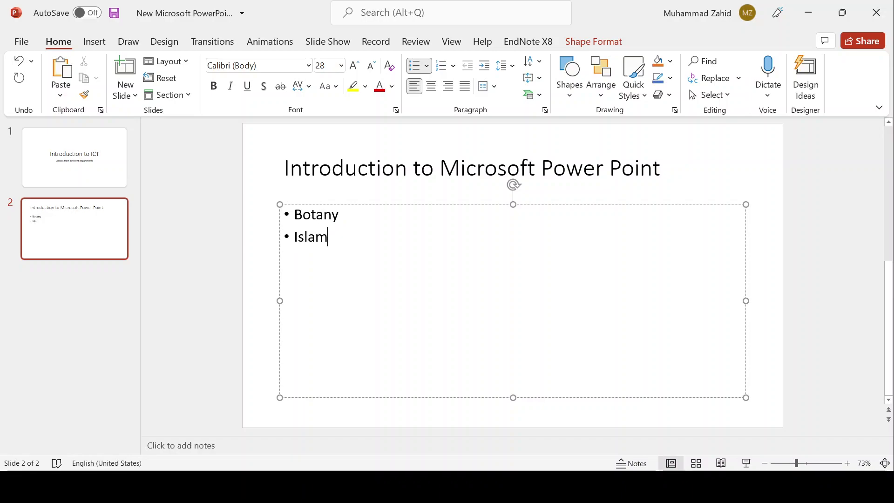
type("ic studi")
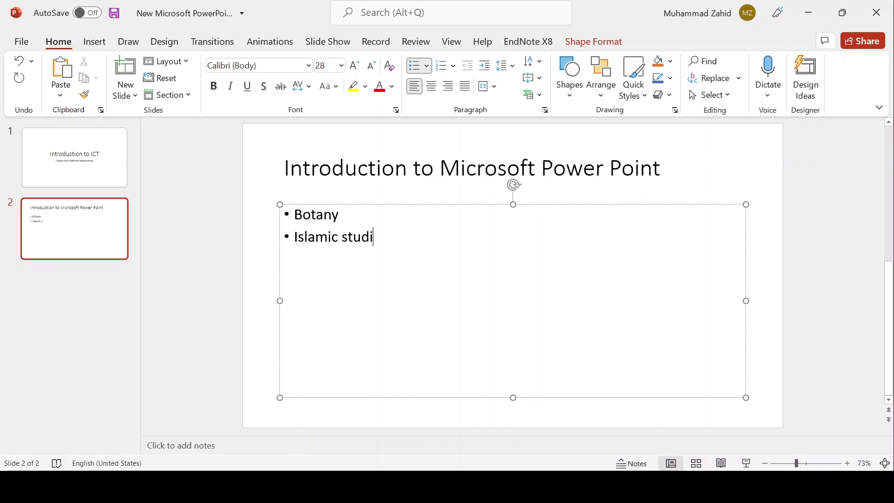
type("es")
key("Return")
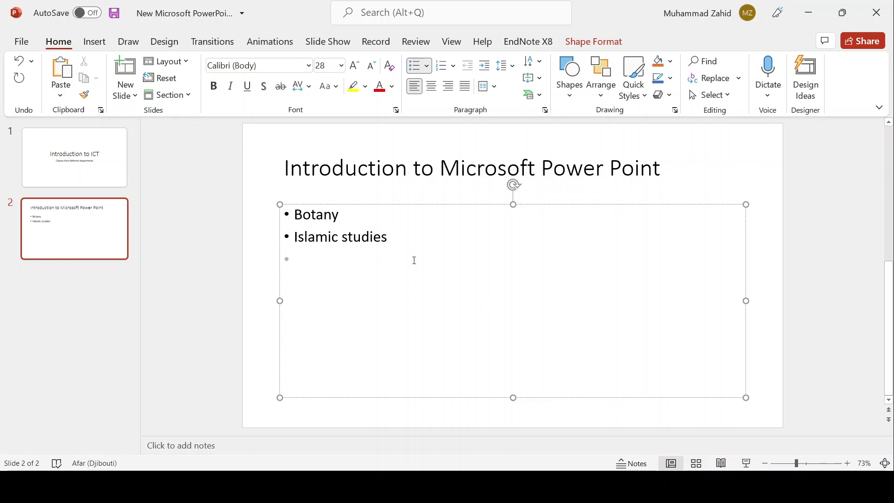
key("BackSpace")
left_click_drag(397, 237, 302, 249)
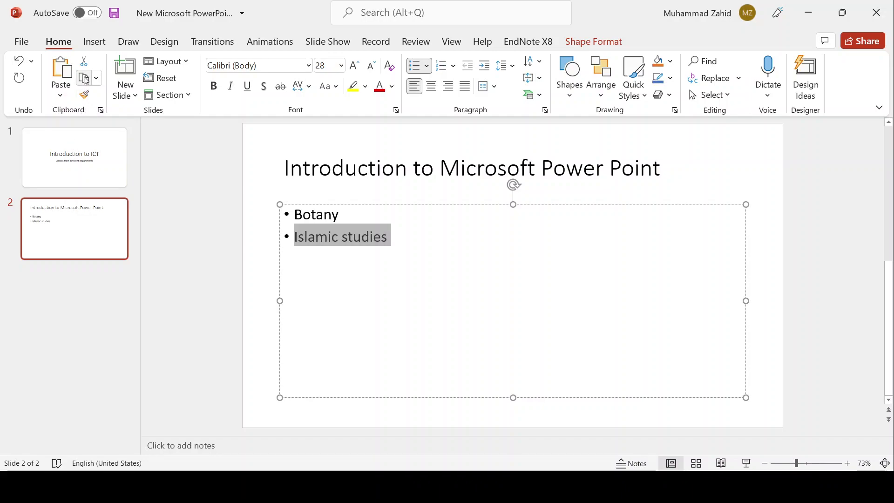
Add a third bullet that is a pasted copy of 'Islamic studies'.
key("End")
key("Return")
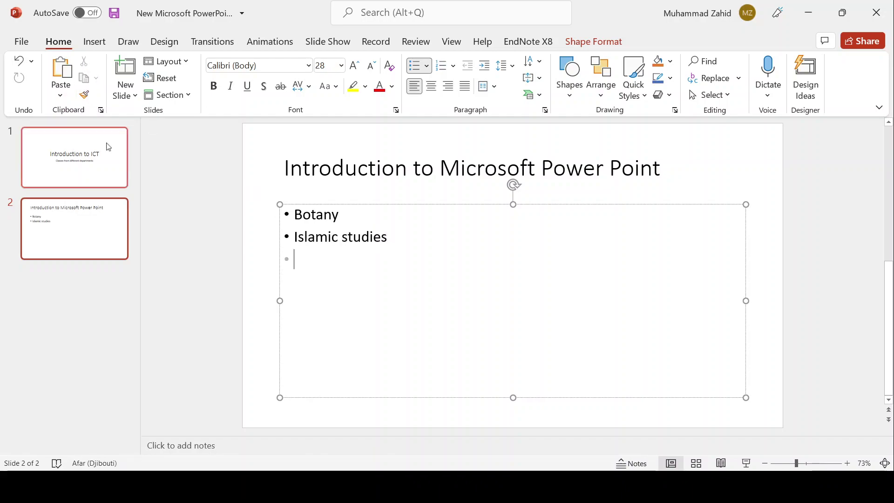
left_click(62, 77)
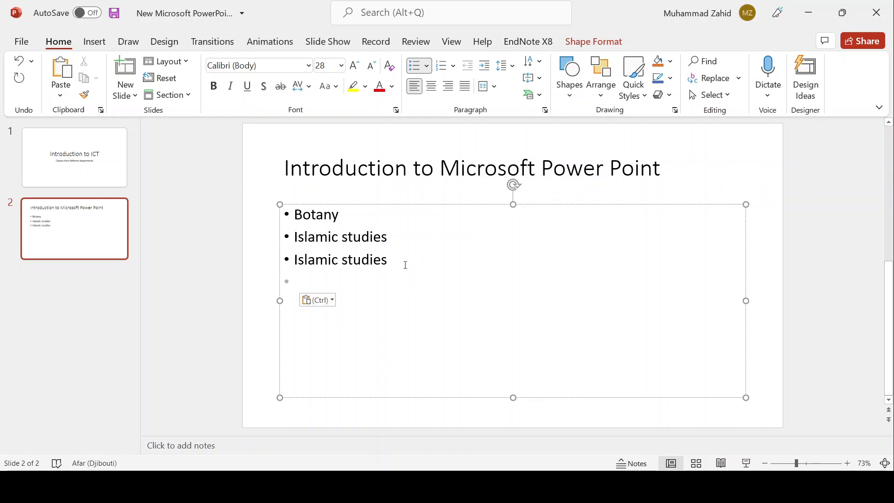
Cut the three bullets and paste them back starting one line lower.
left_click_drag(405, 265, 314, 220)
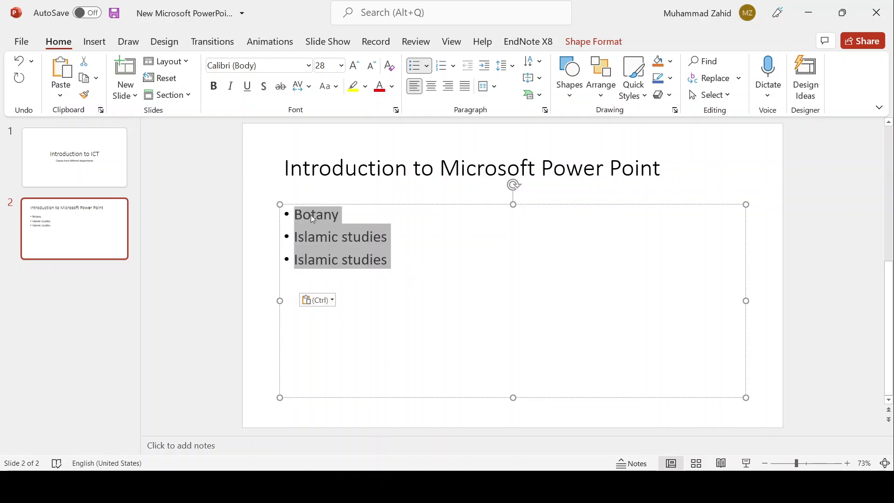
left_click(84, 61)
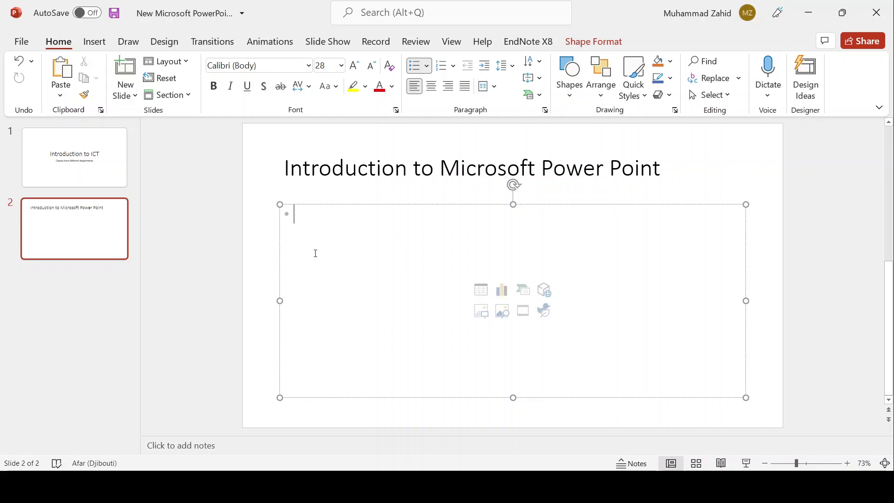
key("Return")
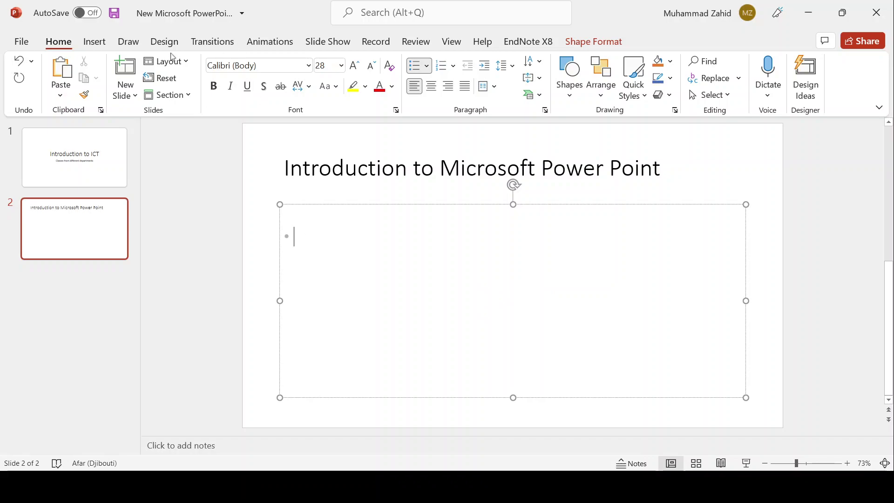
left_click(61, 70)
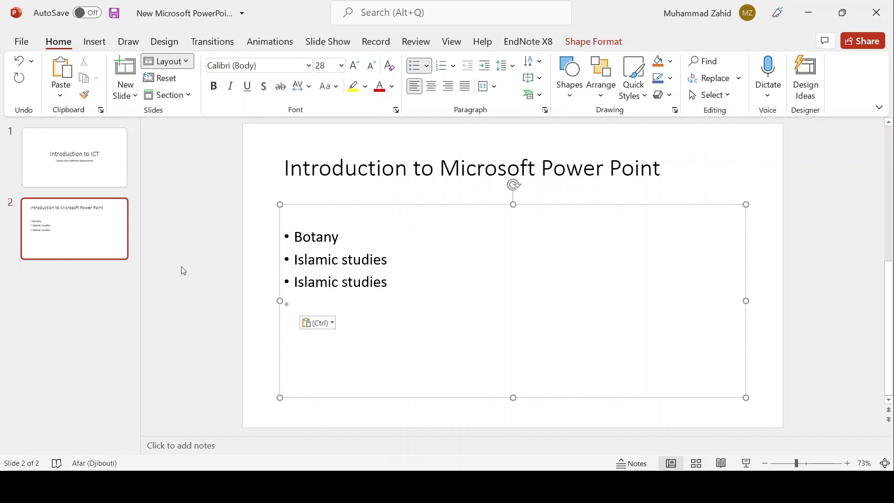
key("ctrl+z")
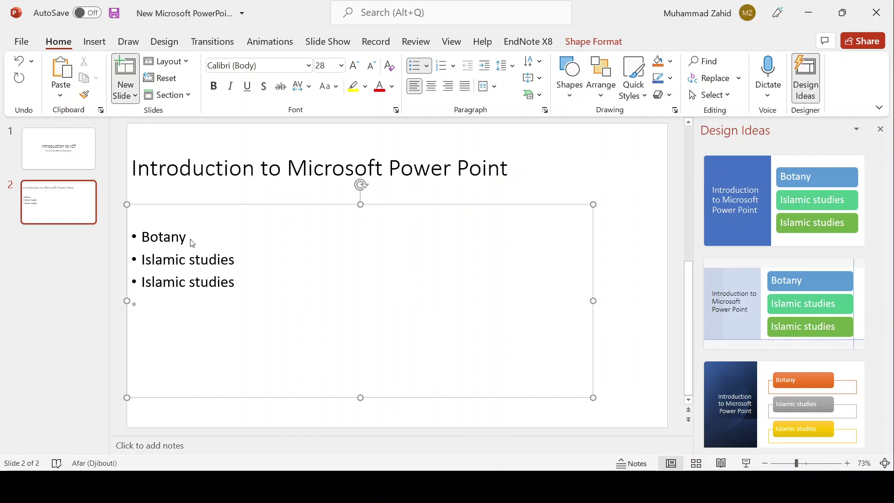
Add a new blank title-and-content slide 3 after slide 2.
key("ctrl+m")
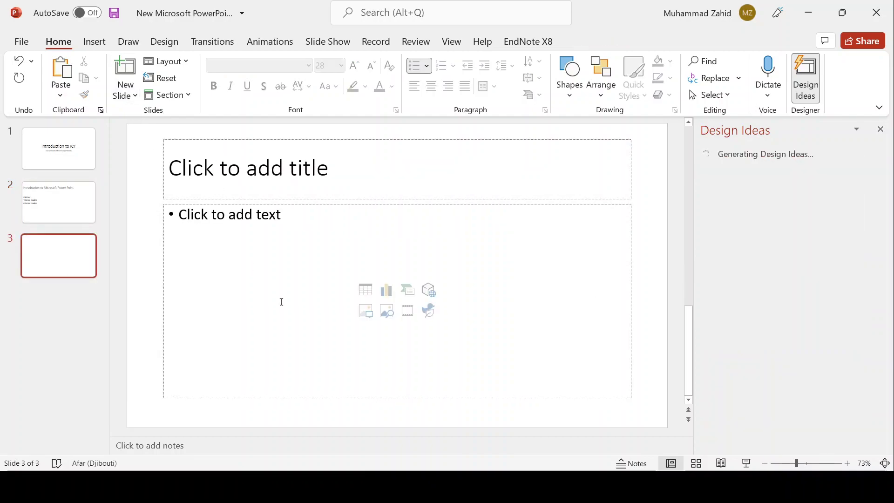
left_click(54, 202)
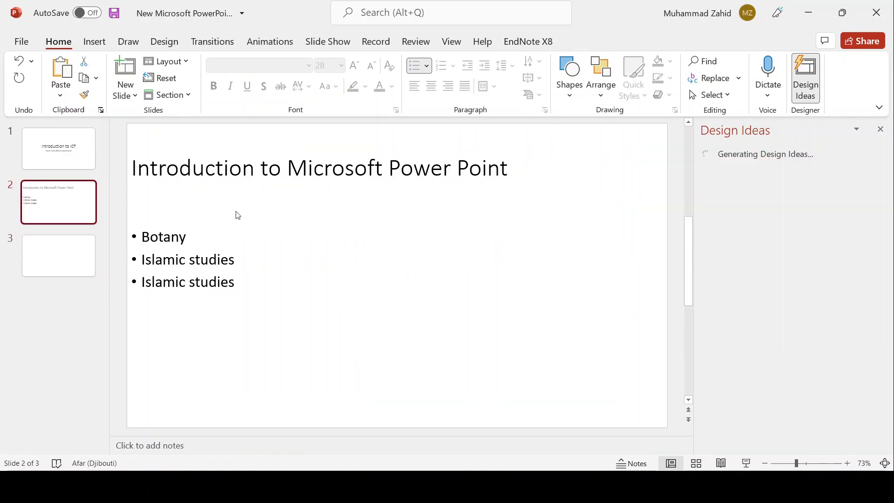
left_click(28, 259)
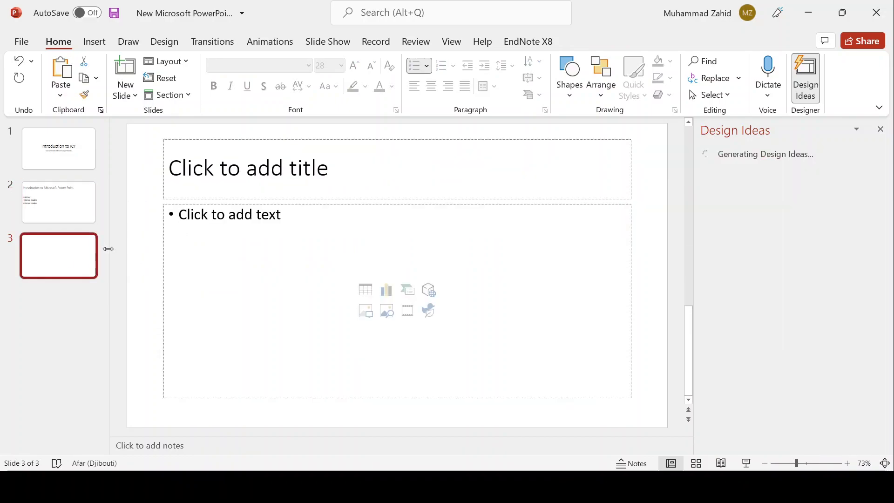
left_click(47, 194)
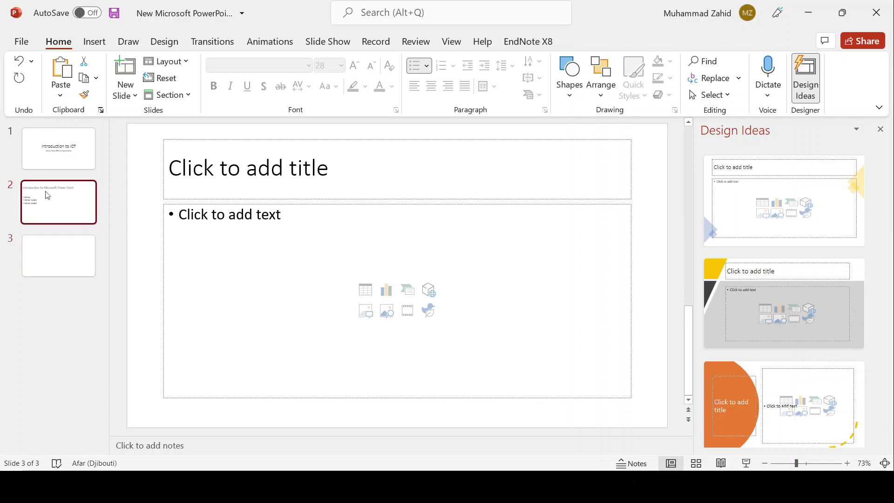
left_click(66, 263)
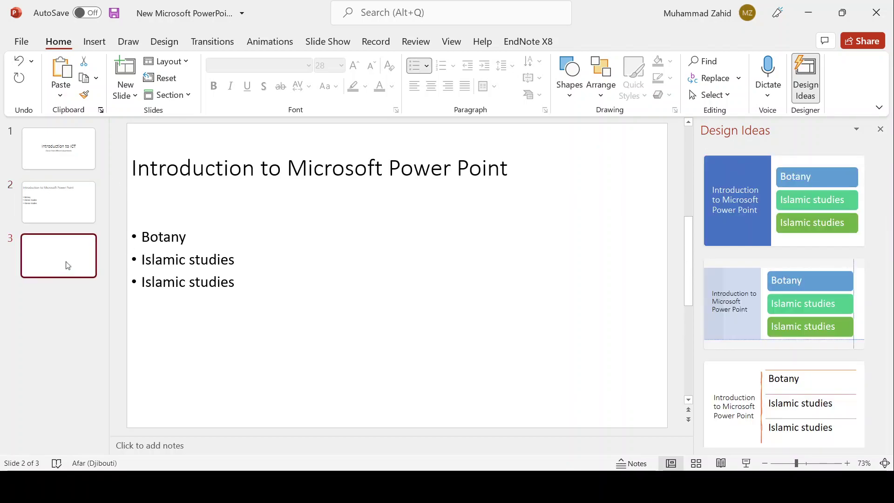
left_click(66, 207)
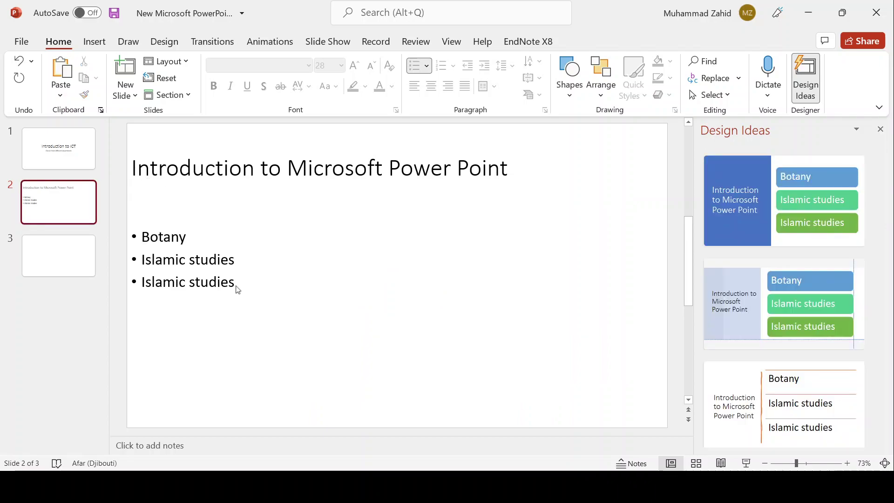
Copy slide 2's bullet list and put the cursor in slide 3's content area.
mouse_move(235, 283)
left_mouse_down()
mouse_move(136, 235)
mouse_move(240, 285)
left_mouse_up()
left_click(141, 236)
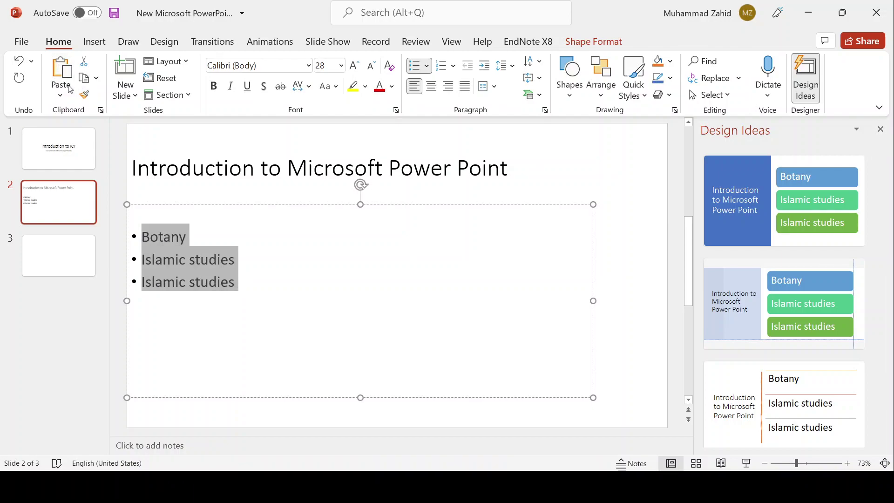
left_click(85, 79)
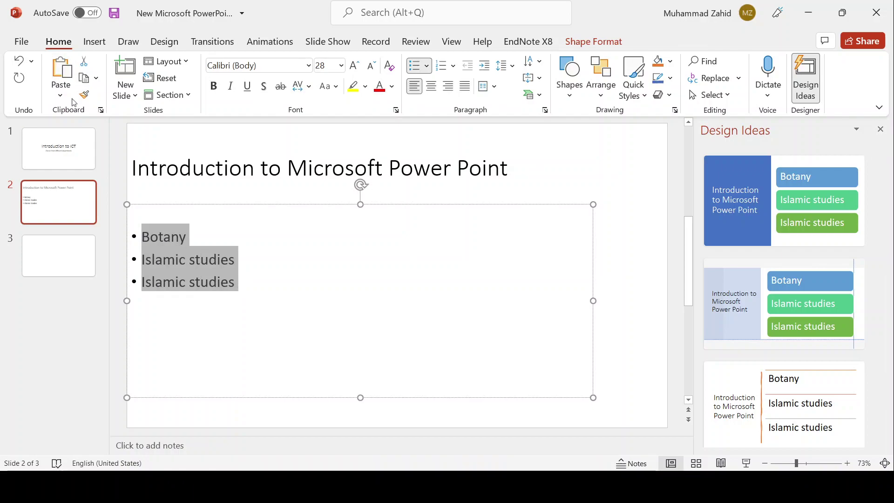
left_click(40, 254)
left_click(231, 261)
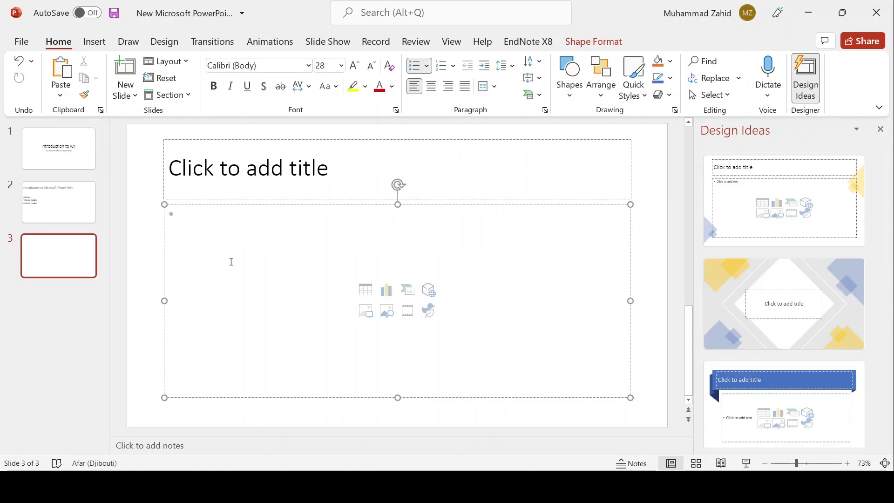
Paste the three bullets onto slide 3 and copy slide 2's title into slide 3's title.
key("ctrl+v")
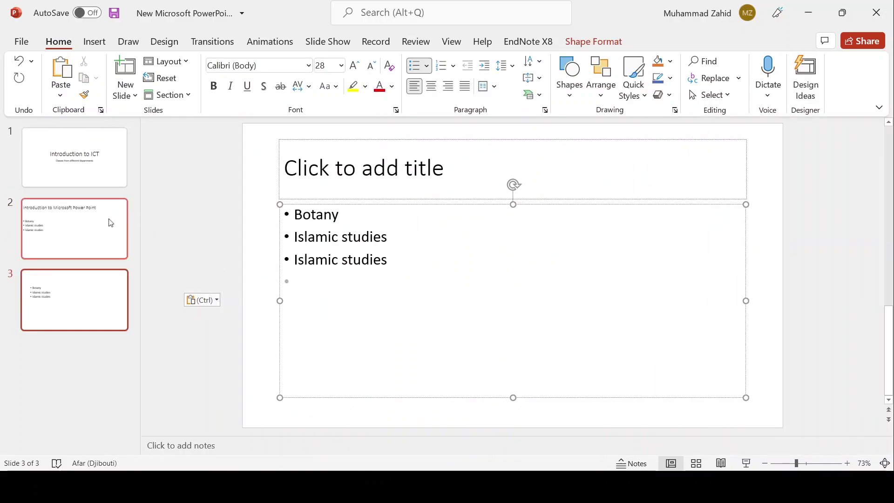
left_click(111, 223)
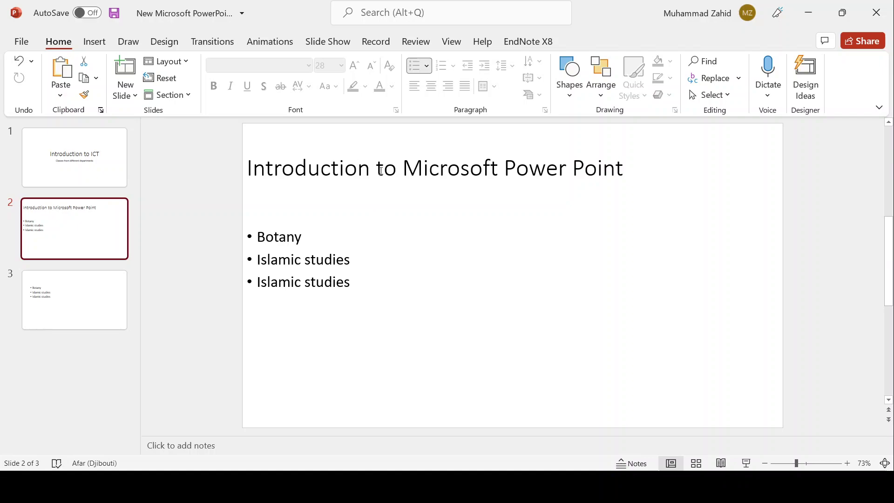
left_click(254, 174)
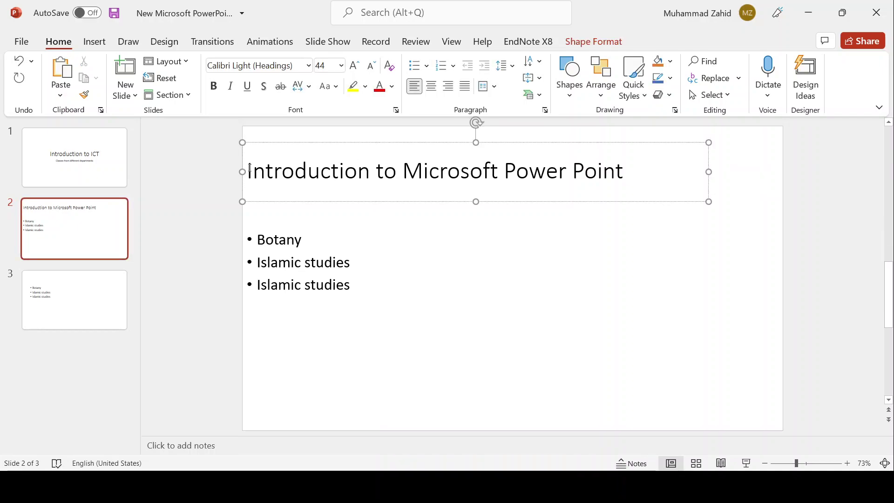
mouse_move(247, 170)
left_mouse_down()
mouse_move(546, 149)
mouse_move(614, 163)
left_mouse_up()
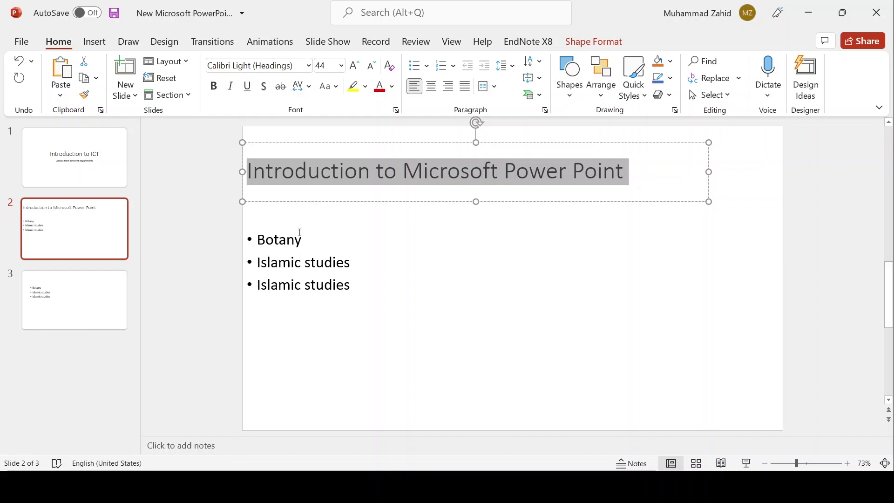
left_click(115, 300)
left_click(376, 161)
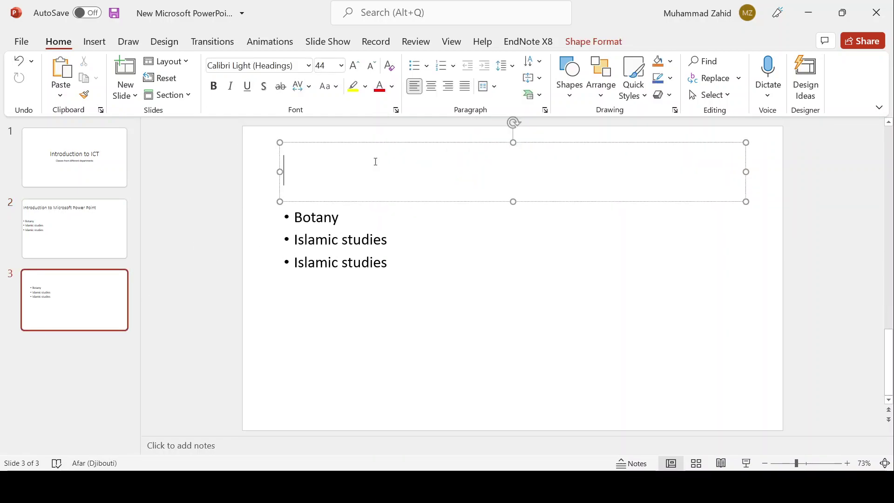
key("ctrl+v")
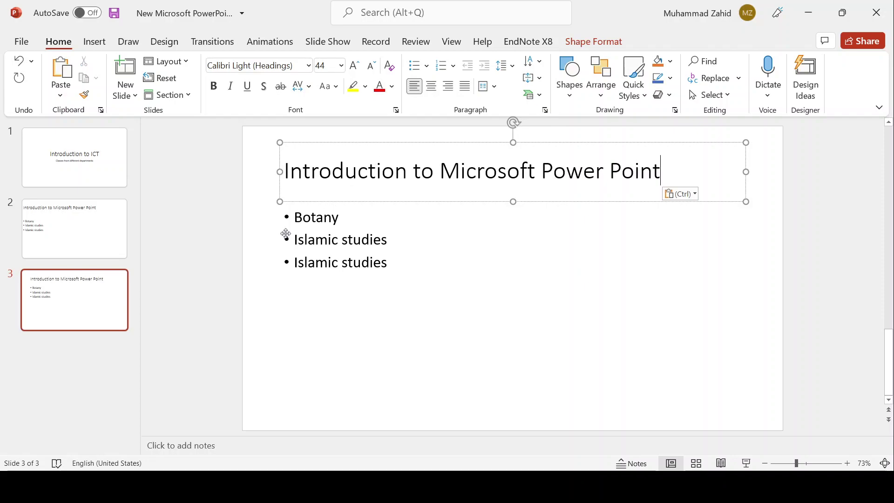
left_click(229, 215)
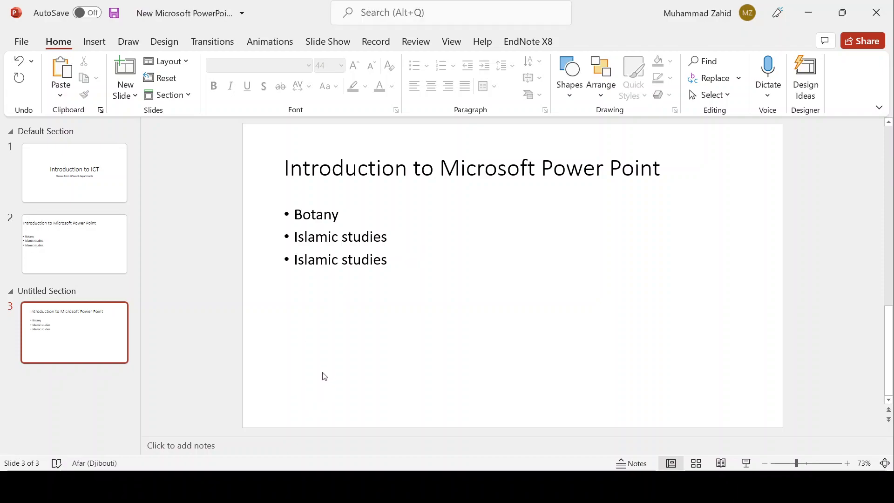
Delete the Untitled Section header, keeping slide 3 in the Default Section.
double_click(16, 294)
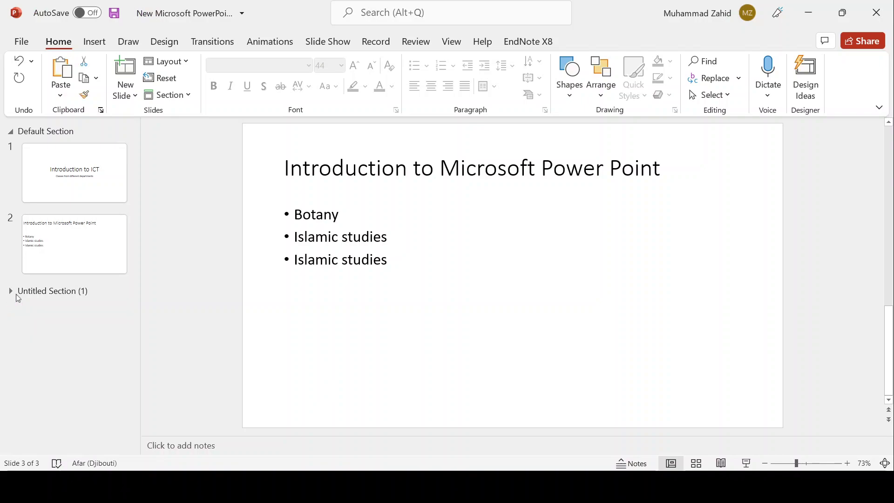
double_click(18, 298)
double_click(18, 298)
double_click(18, 298)
double_click(18, 298)
double_click(17, 294)
double_click(16, 294)
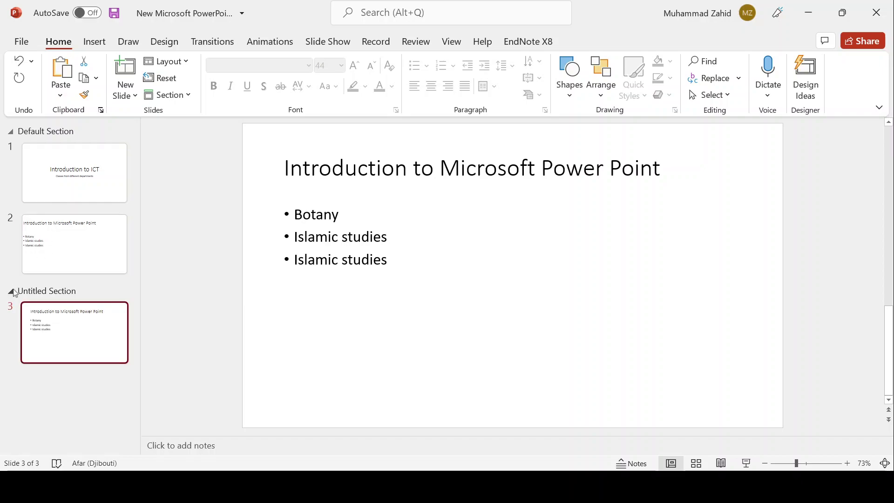
left_click(15, 293)
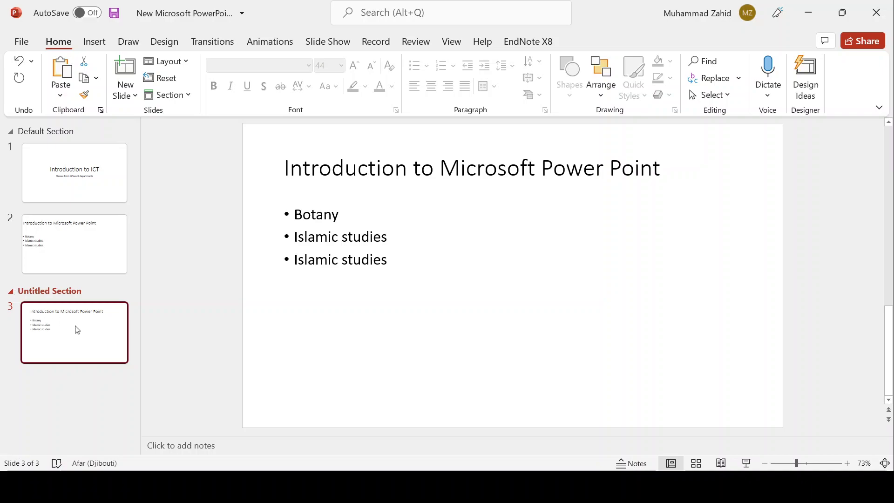
key("Delete")
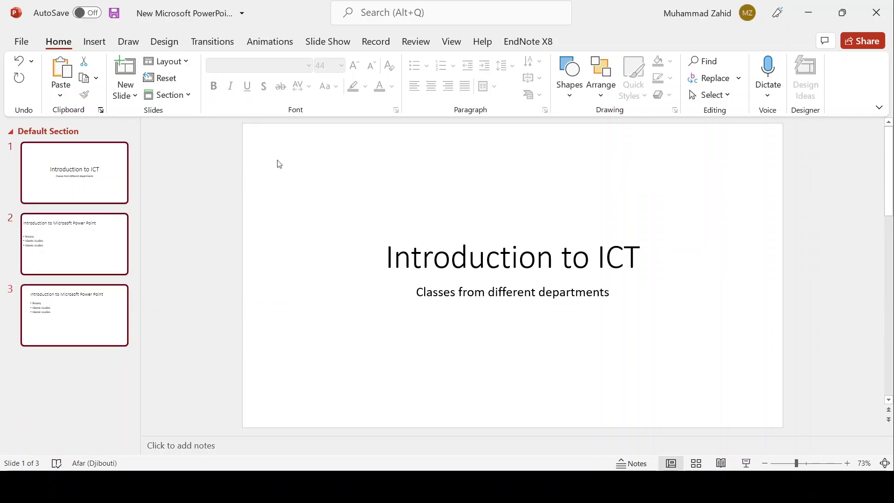
Select slide 3 and place the cursor in its title.
left_click(73, 179)
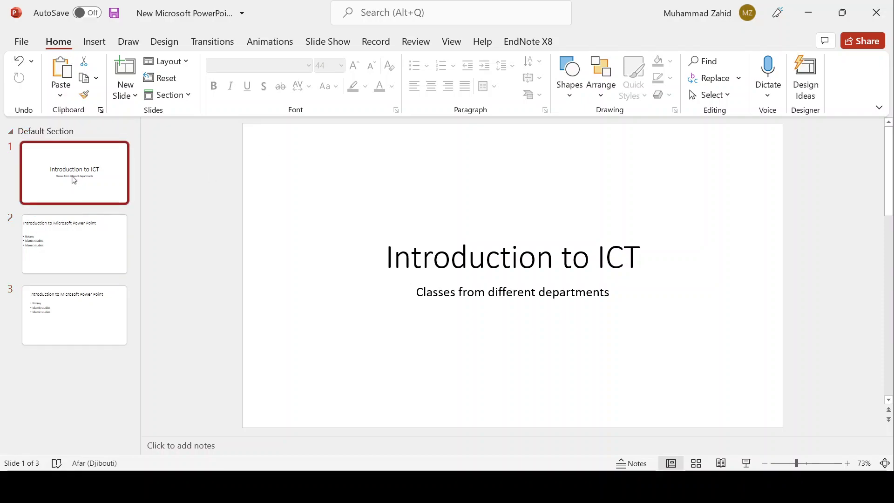
left_click(73, 310)
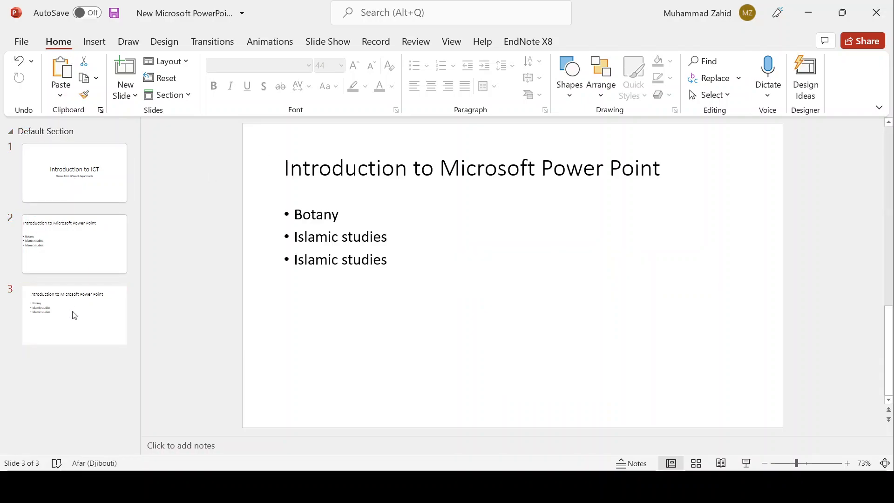
left_click(335, 163)
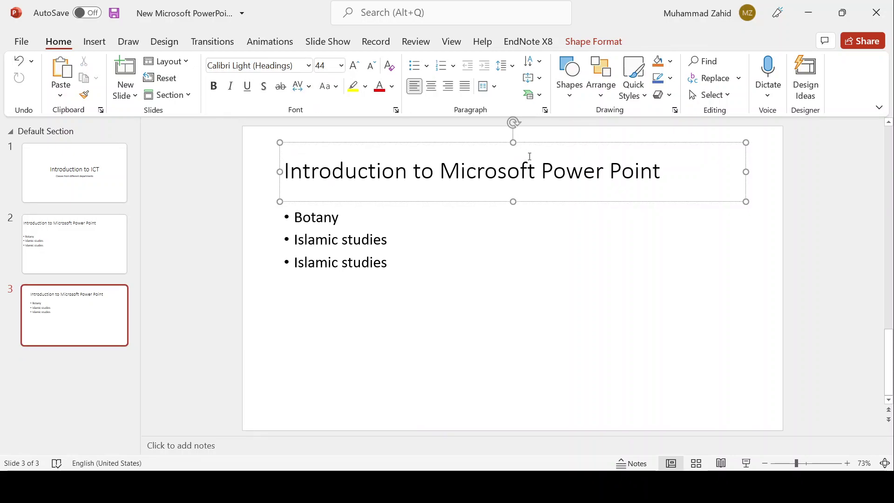
Format slide 3's title as bold 48-point Algerian.
triple_click(506, 178)
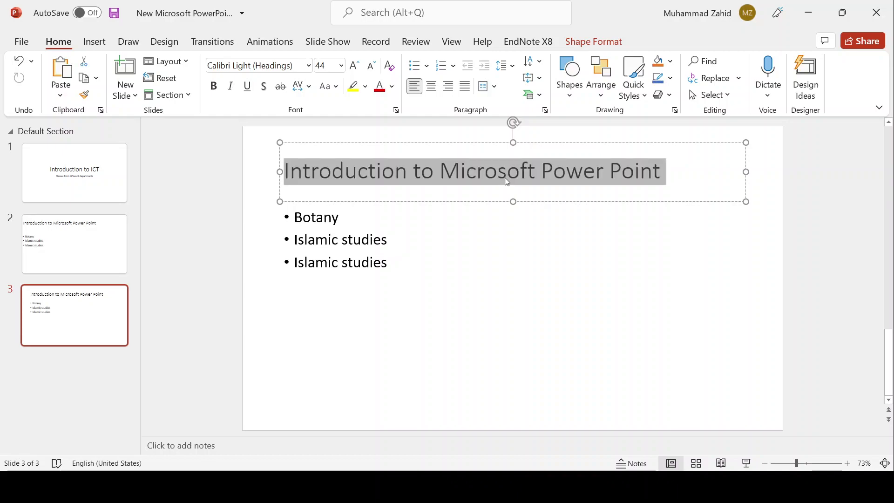
left_click(304, 66)
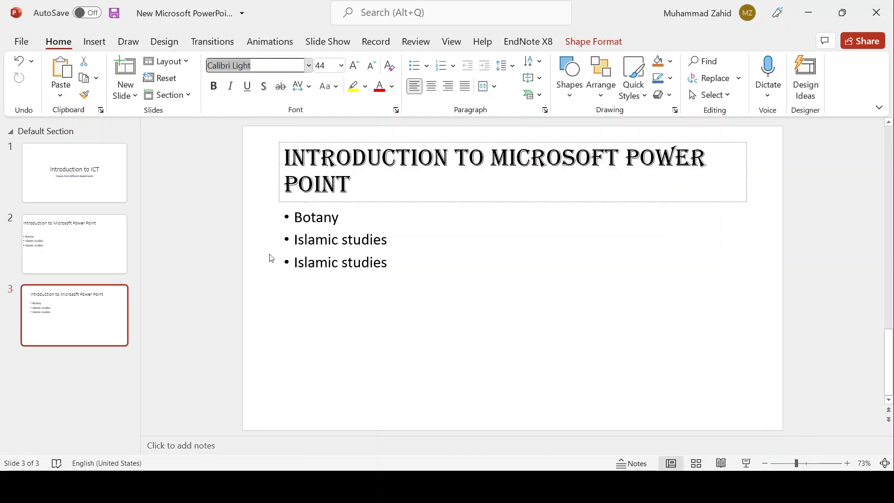
key("Return")
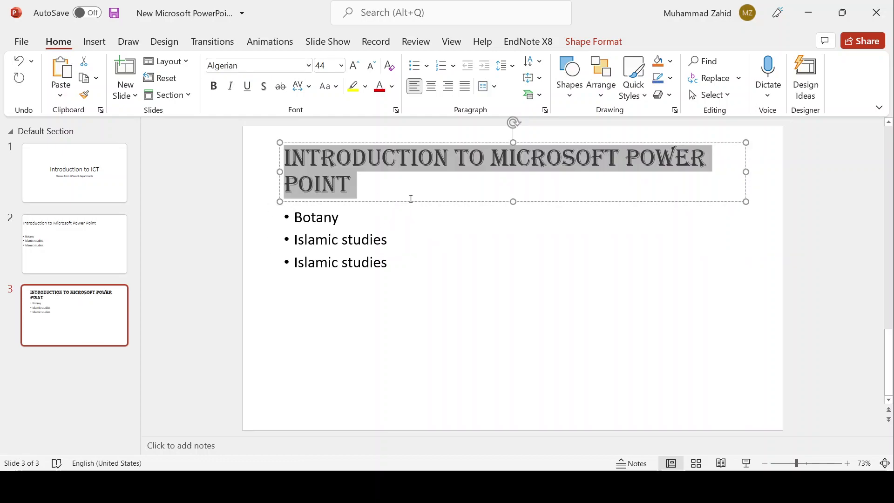
left_click(217, 93)
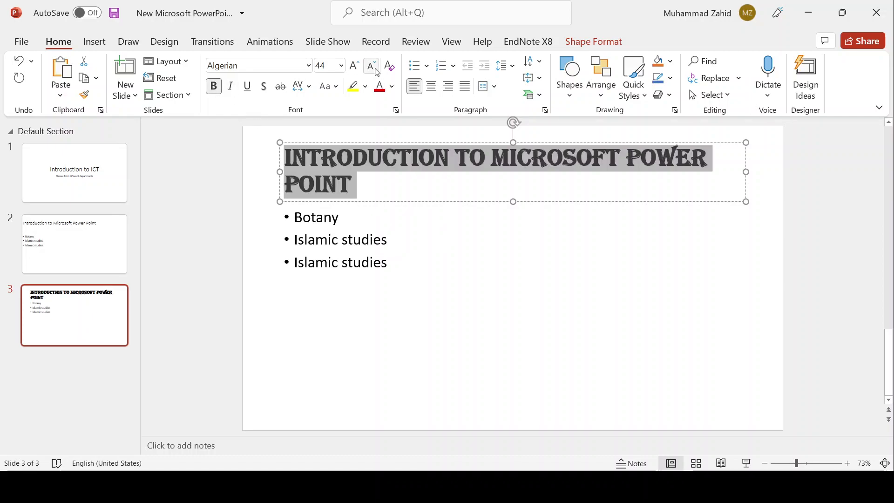
left_click(325, 65)
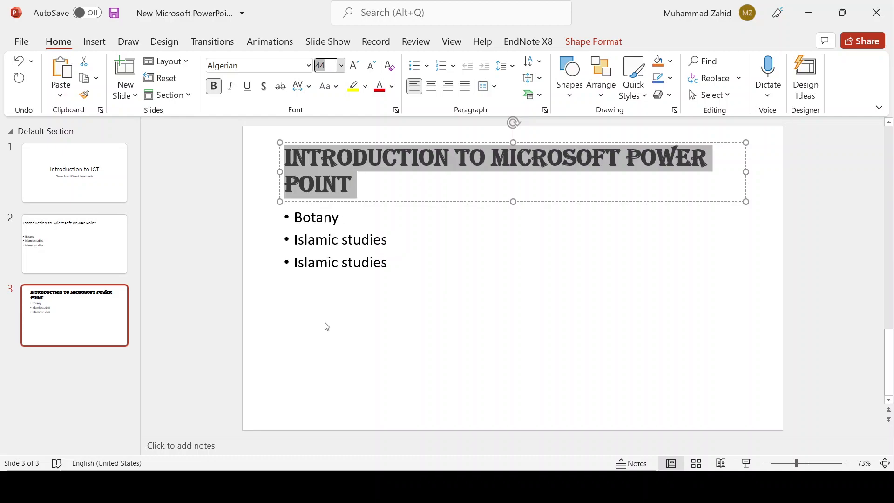
type("48")
key("Return")
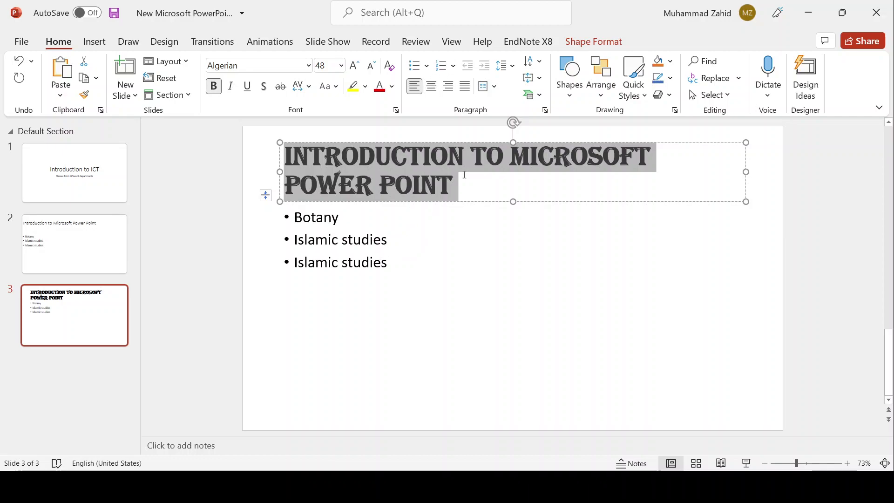
Centre the title, then select the three bullet lines.
left_click(432, 87)
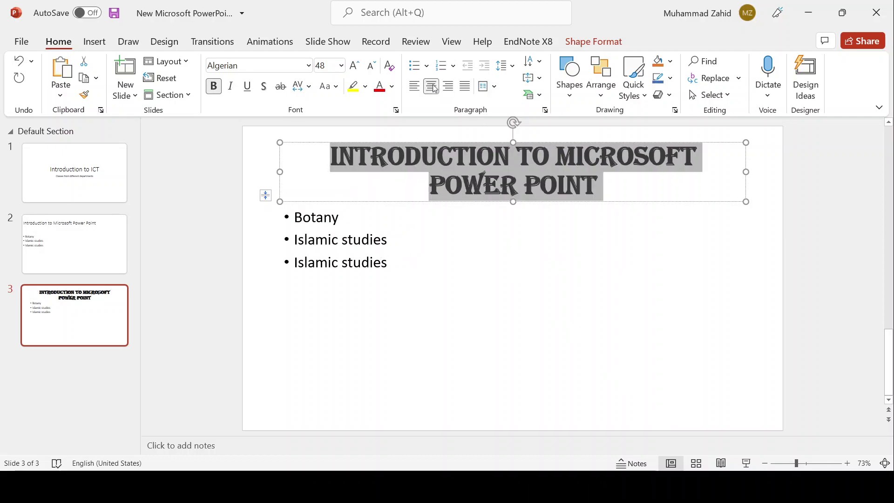
left_click(449, 87)
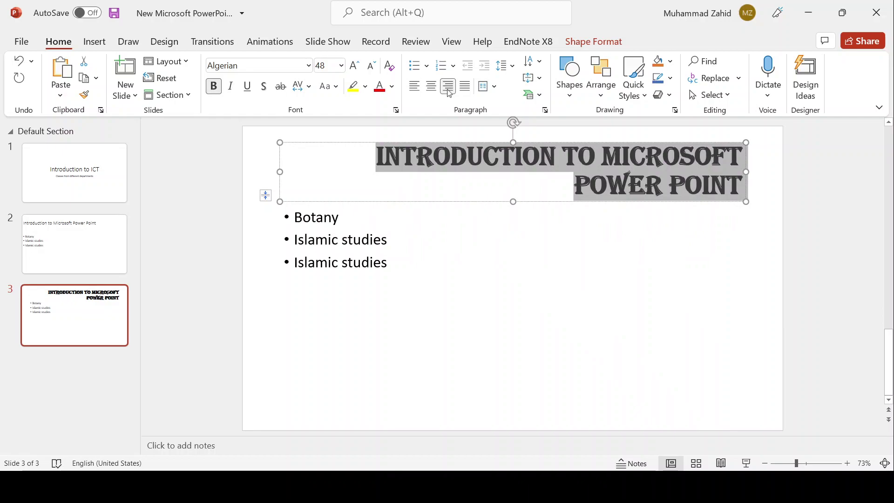
left_click(415, 86)
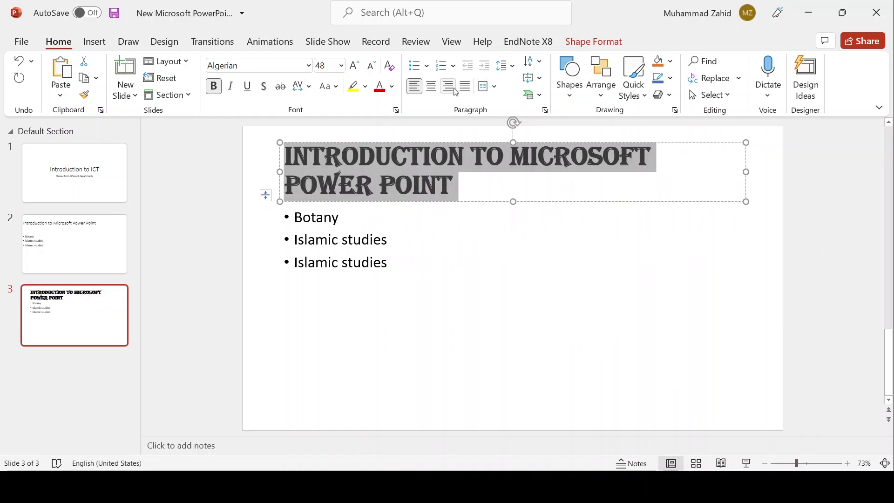
left_click(448, 86)
left_click(431, 87)
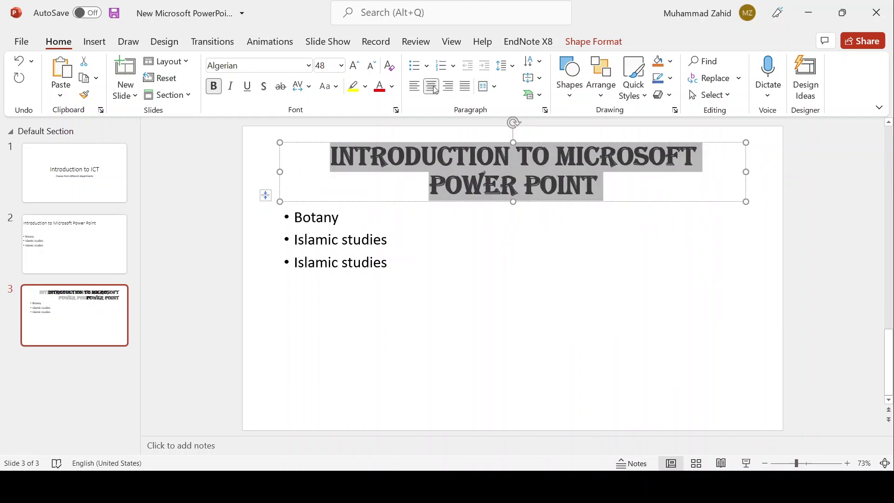
left_click(465, 86)
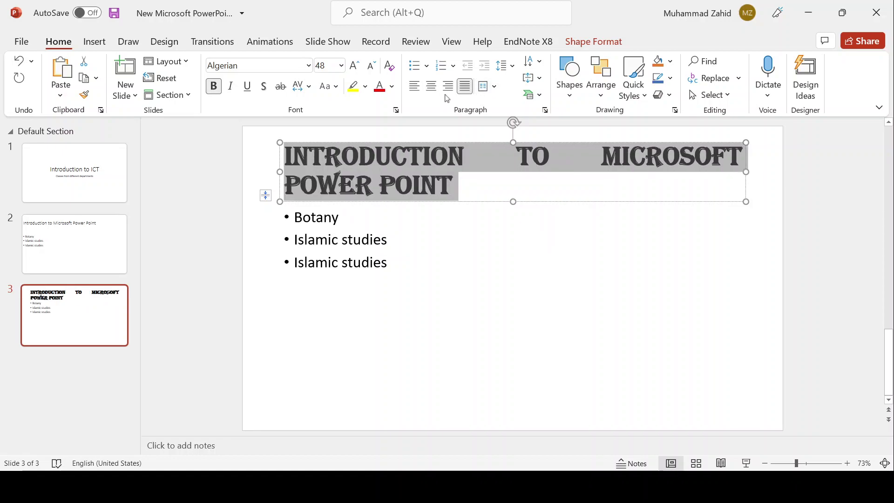
left_click(432, 86)
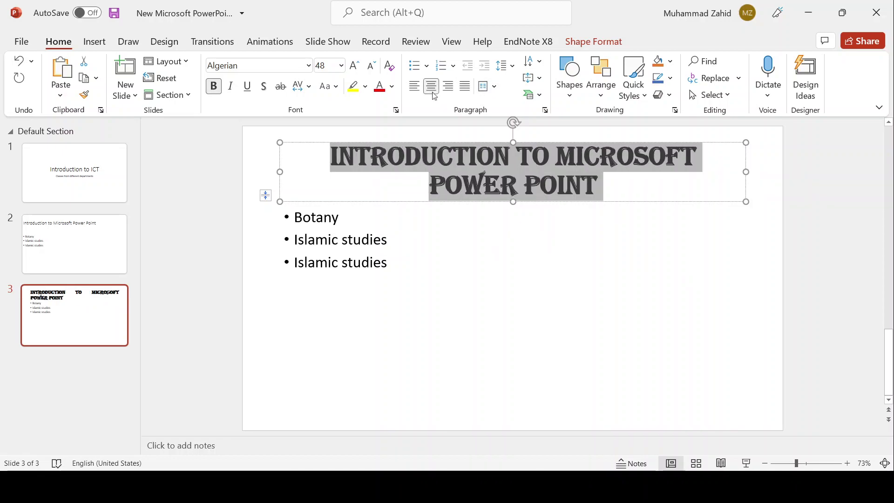
left_click(326, 273)
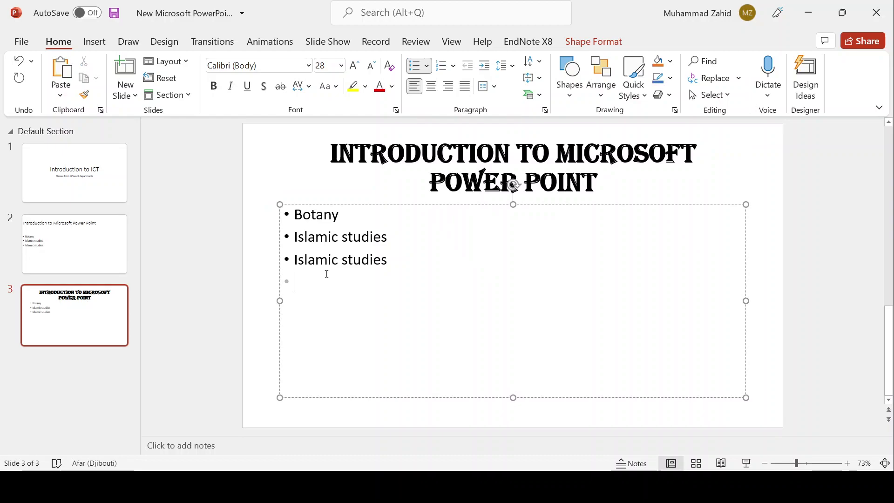
left_click_drag(349, 290, 292, 195)
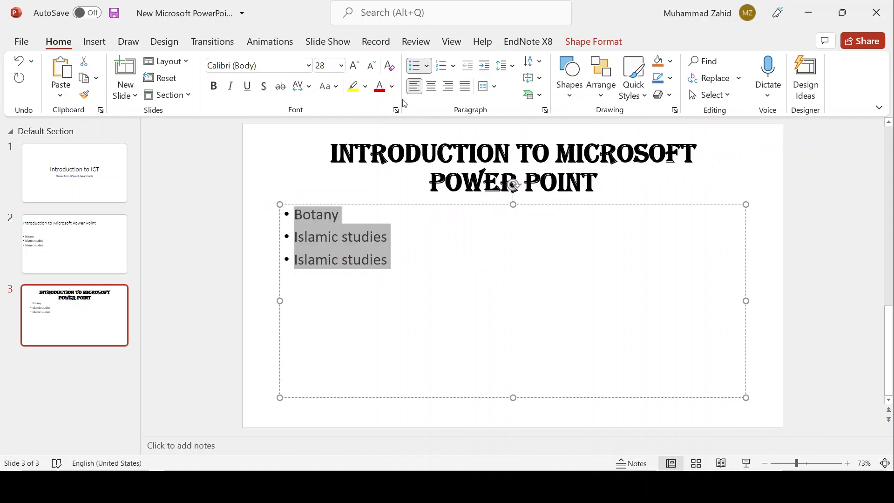
Give slide 3's bullets four-diamond markers, uppercase text and yellow highlighting.
left_click(434, 68)
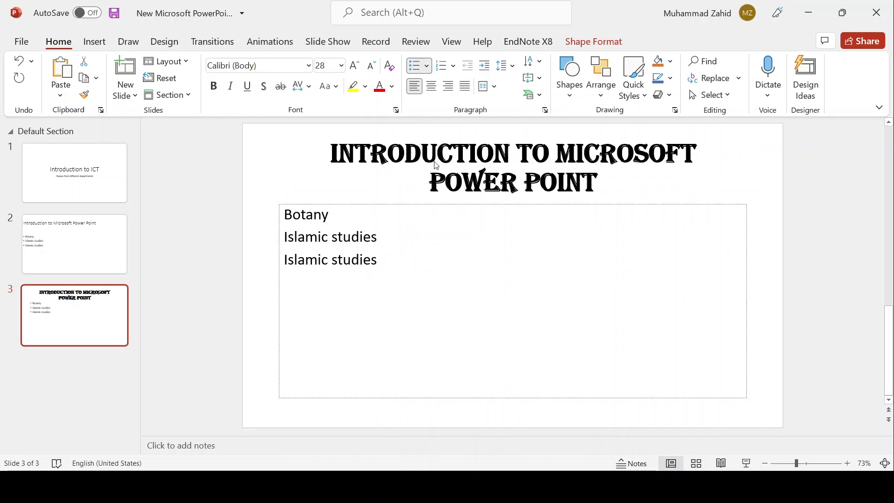
left_click(494, 185)
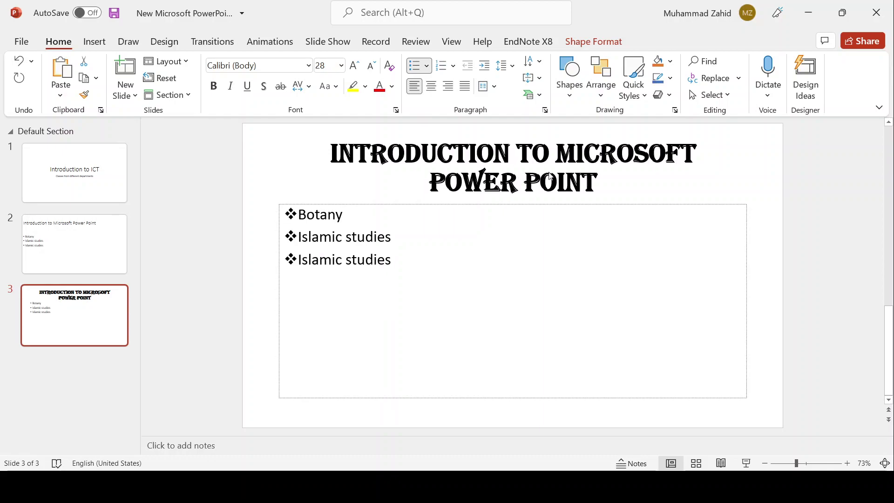
key("ctrl+a")
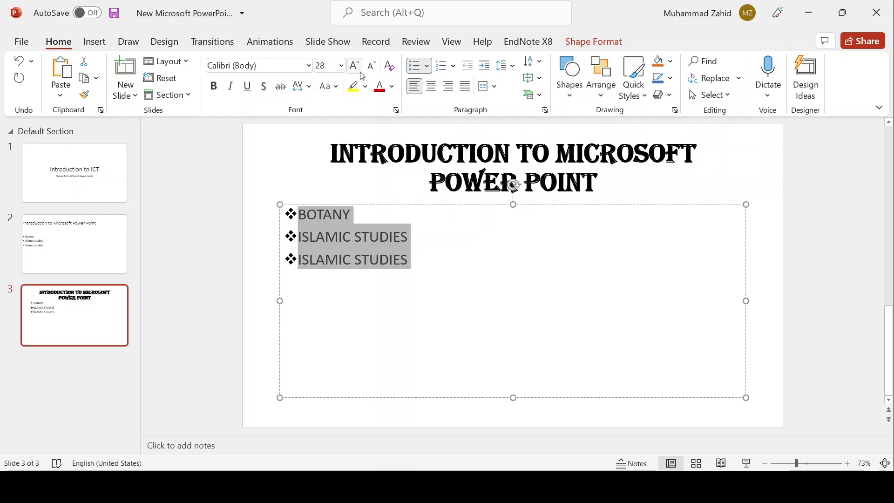
left_click(353, 87)
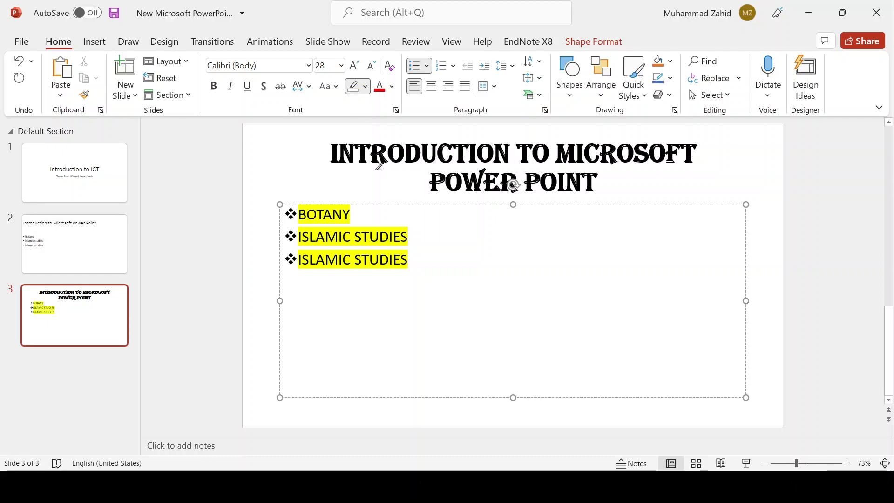
Remove the yellow highlighting from slide 3's ISLAMIC STUDIES bullet lines.
mouse_move(416, 261)
left_mouse_down()
mouse_move(315, 226)
mouse_move(315, 215)
left_mouse_up()
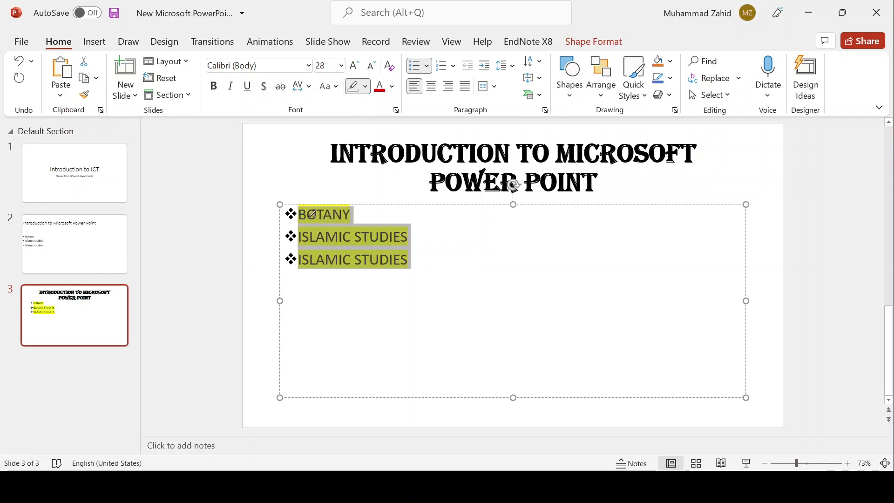
key("ctrl+z")
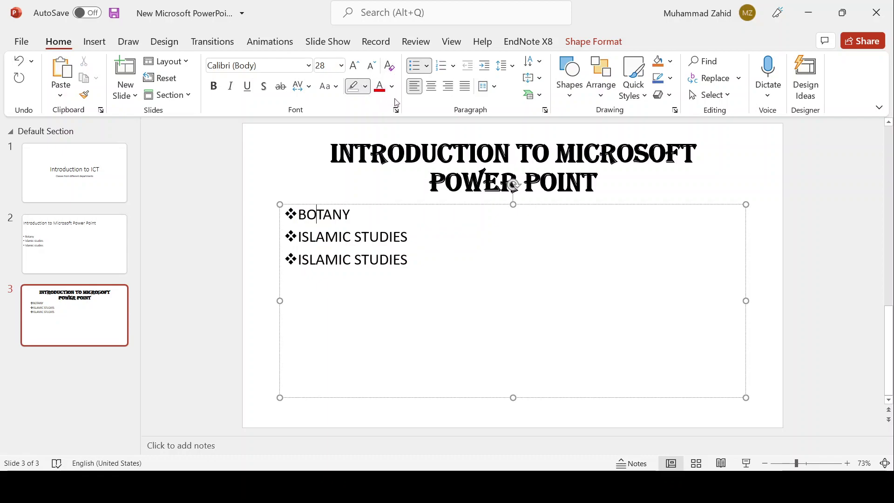
left_click(428, 307)
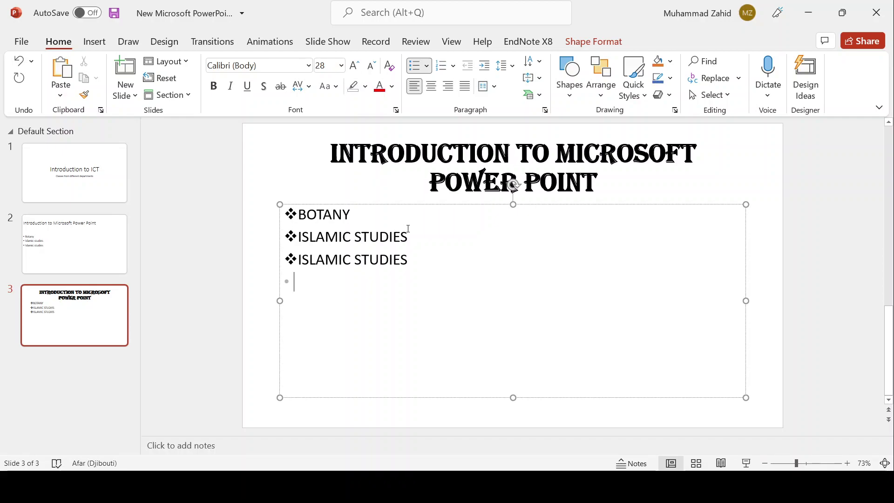
Apply a font colour to the three bullet lines and start an empty fourth bullet below them.
left_click_drag(424, 257, 325, 221)
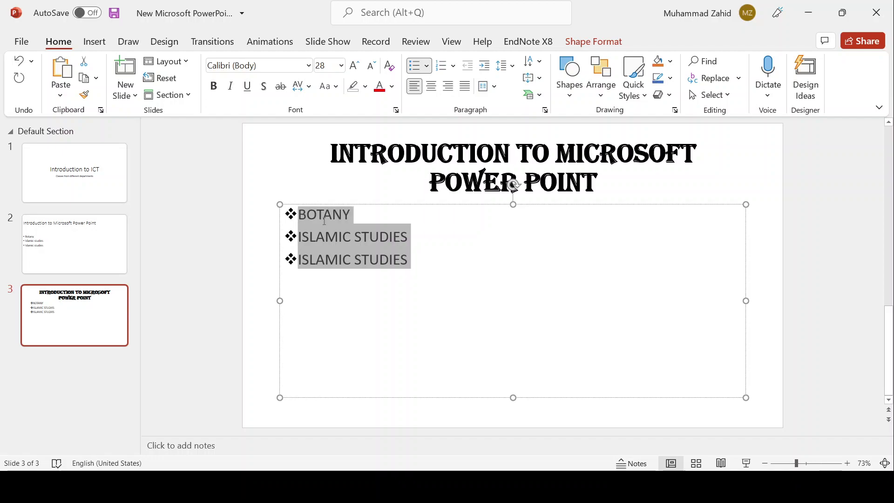
left_click(380, 88)
left_click(460, 299)
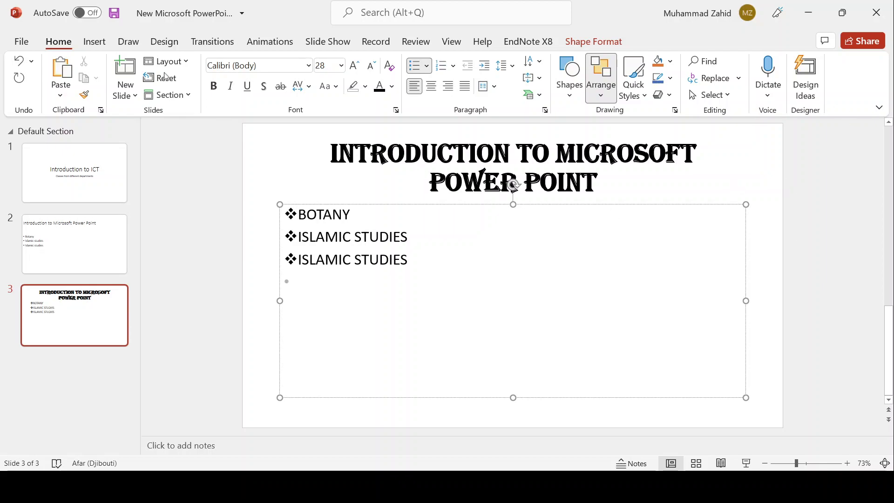
left_click(100, 47)
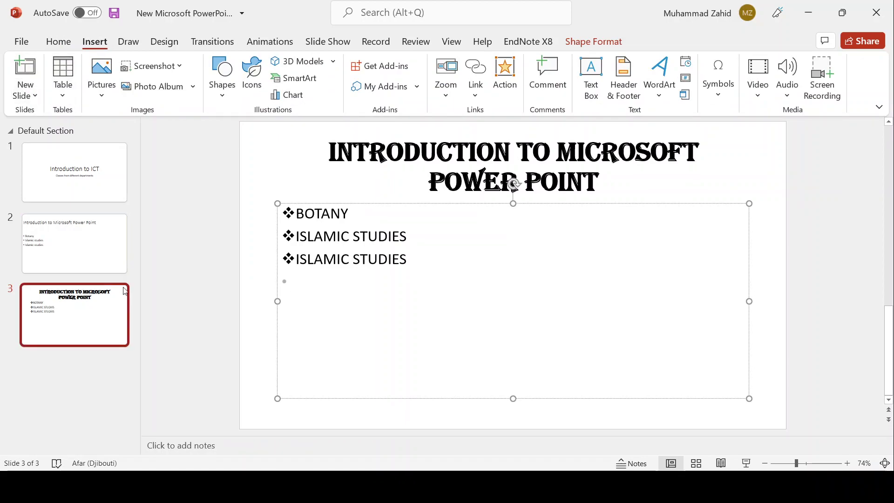
Add slide 4 with a 3x4 table headed Sessional marks, Mid marks, End Mark.
left_click(21, 68)
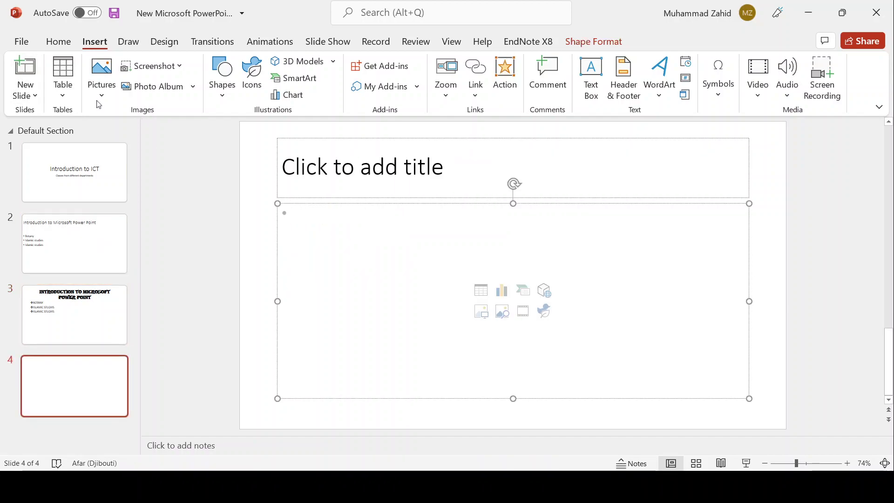
left_click(63, 77)
left_click(86, 154)
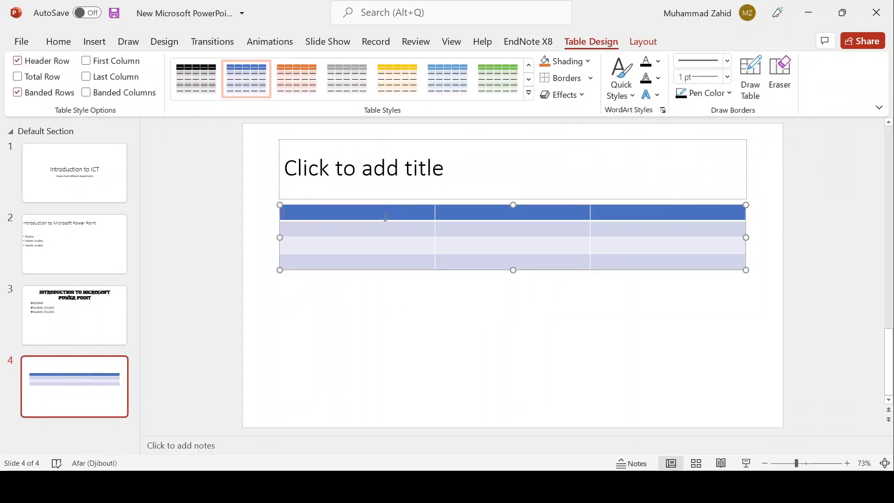
type("Session")
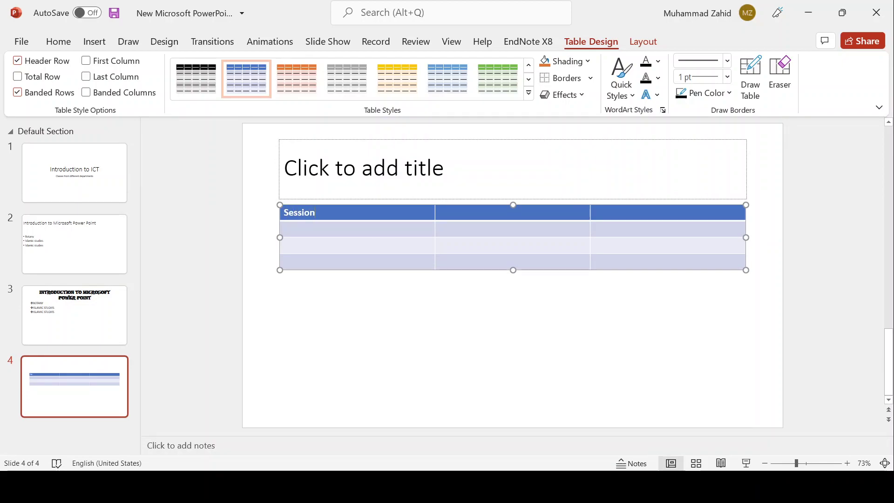
type("al marks")
left_click(483, 215)
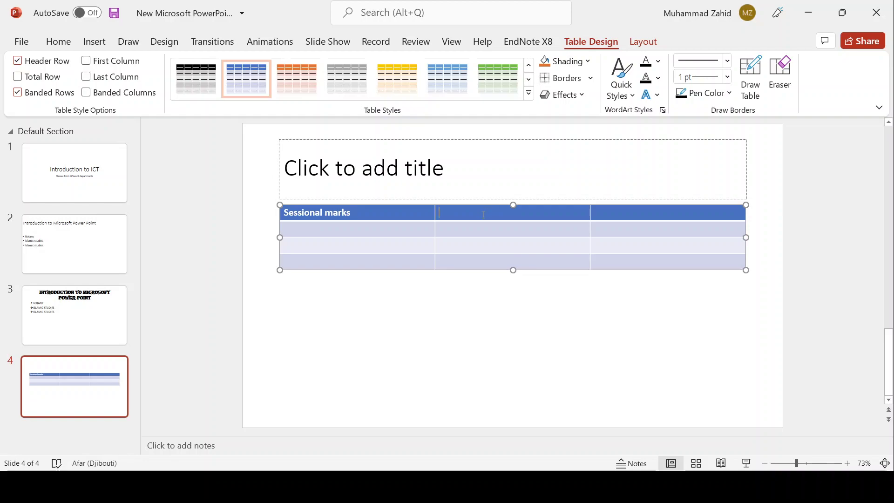
type("Mid m")
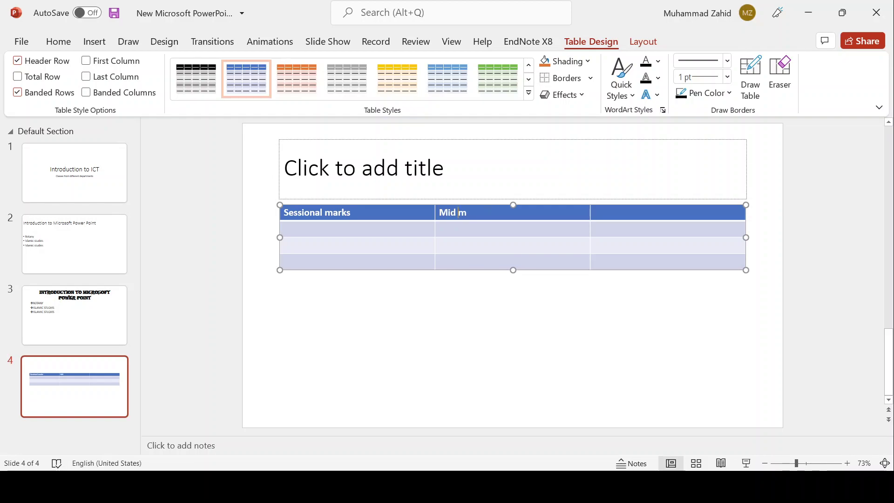
type("arks")
left_click(618, 213)
type("End")
type(" Mark")
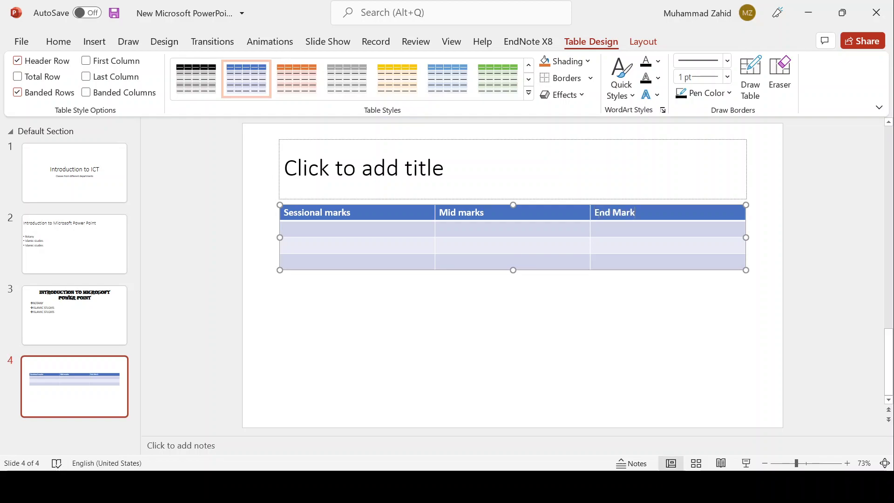
Fill the table rows with the marks 20, 30, 50 and 5, 7, 30.
left_click(422, 234)
type("20")
left_click(439, 228)
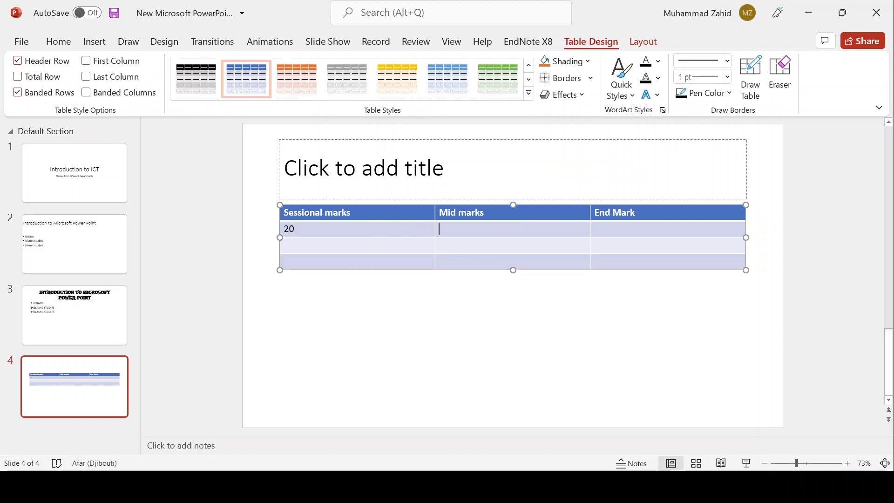
type("30")
left_click(594, 228)
type("50")
left_click(595, 245)
type("5")
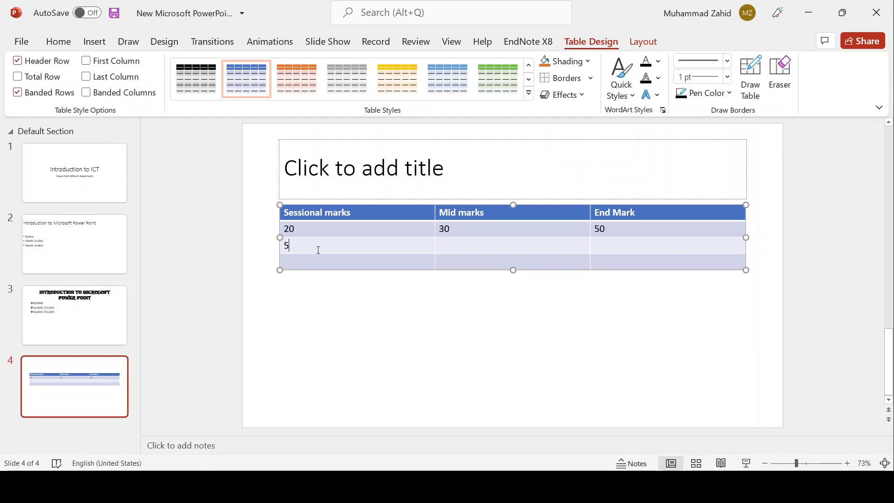
key("Tab")
key("Tab")
type("7")
key("Tab")
type("3")
key("Down")
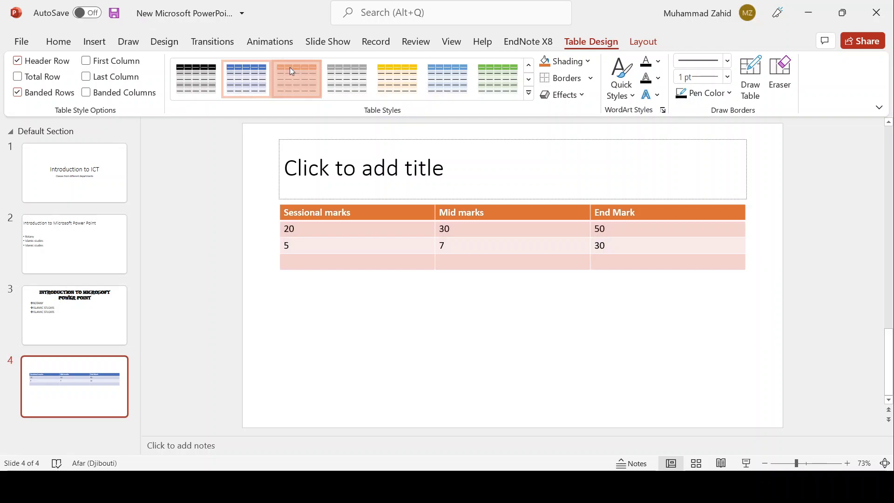
Apply a green table style to the marks table.
left_click(397, 77)
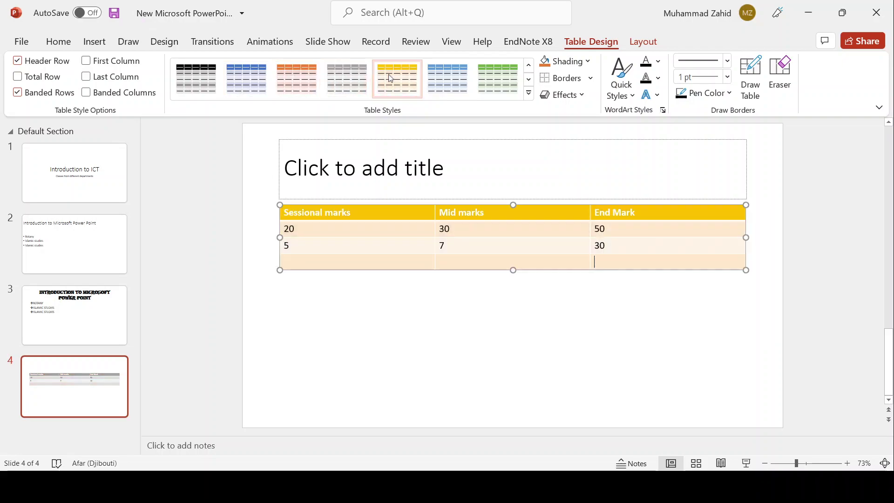
left_click(496, 78)
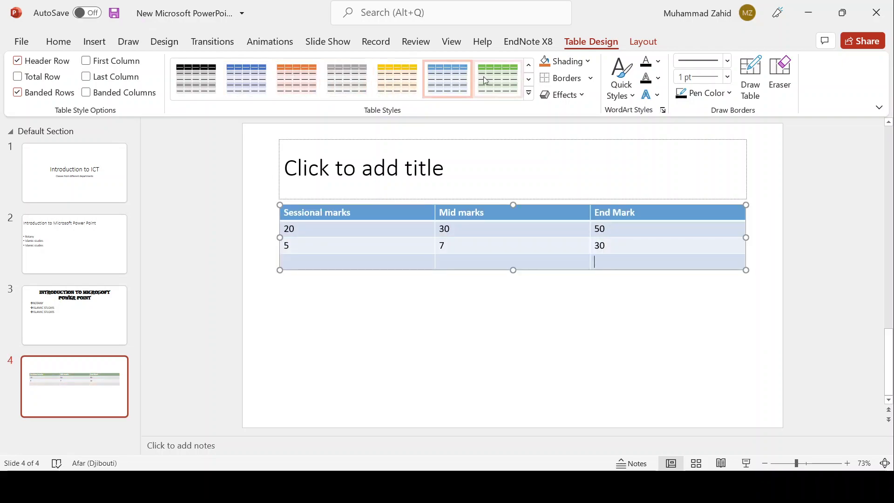
left_click(338, 294)
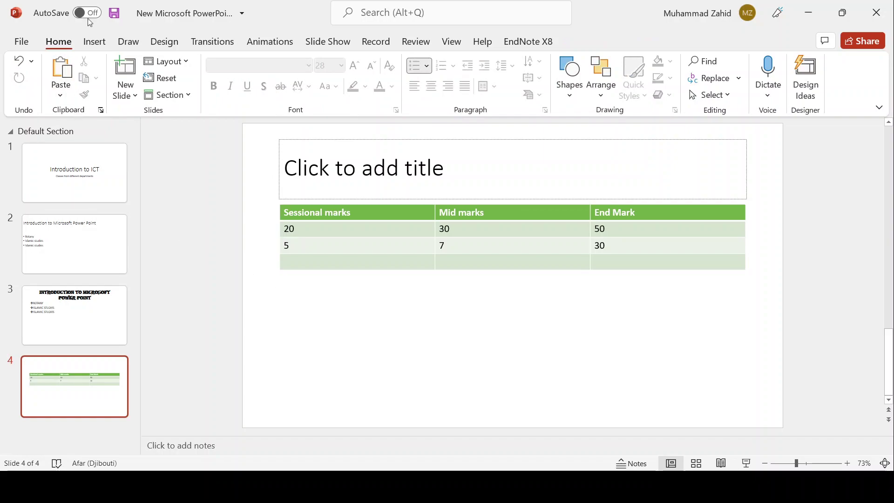
Insert the A = πr² equation on slide 4 and move it down below the marks table.
left_click(95, 42)
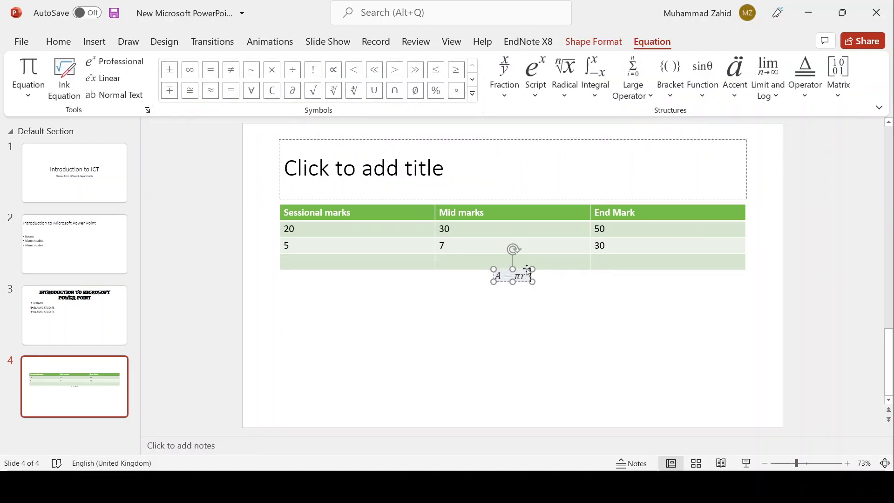
left_click_drag(528, 271, 519, 318)
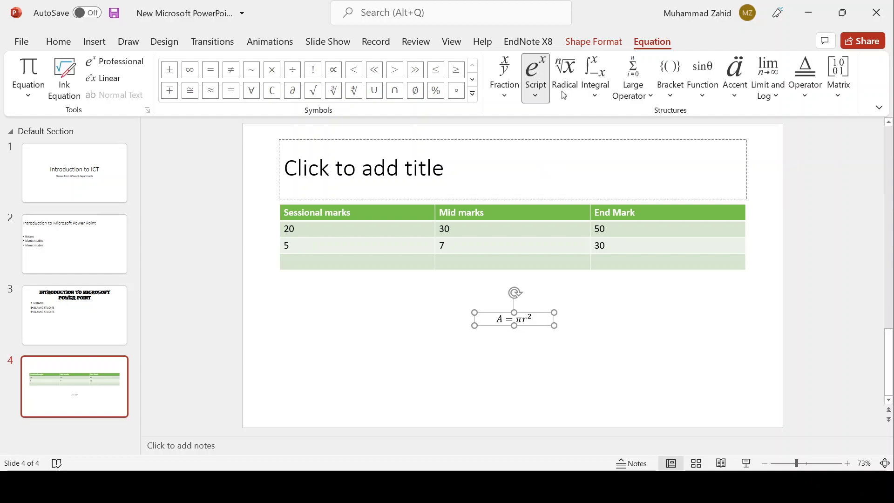
left_click(596, 88)
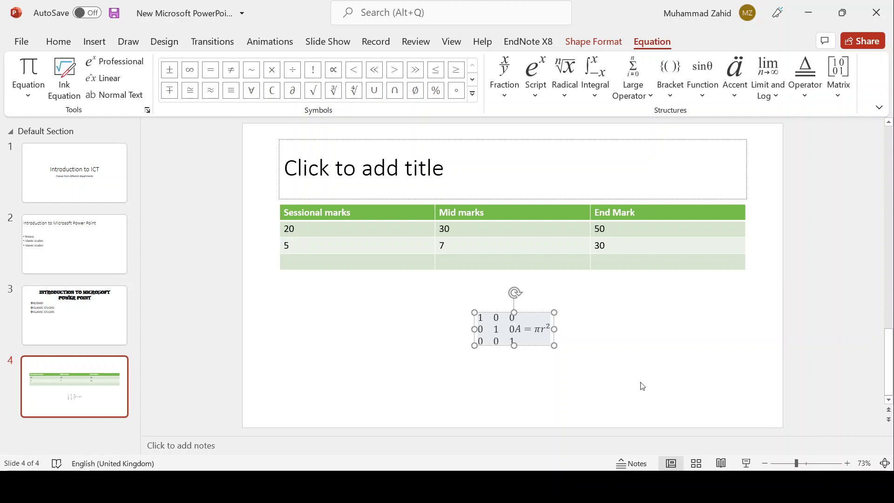
key("ctrl+z")
left_click(541, 379)
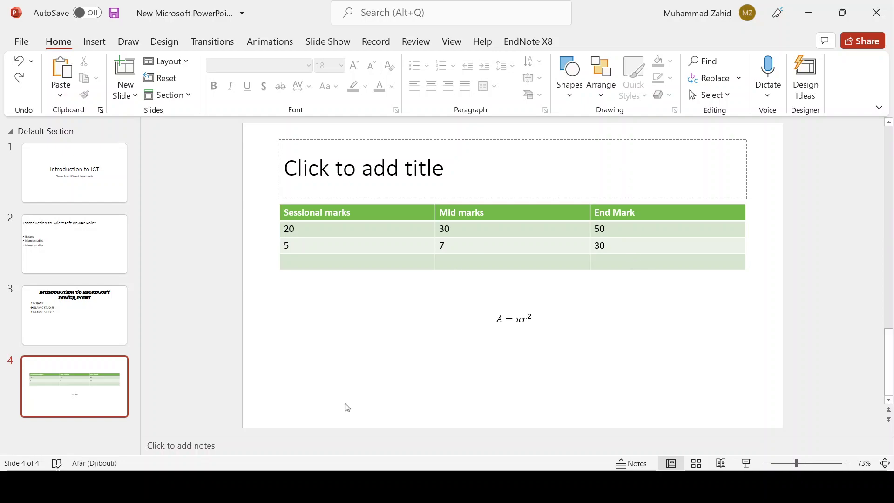
Insert a second equation holding a 3×3 identity matrix, deleting the area formula before it.
left_click(94, 41)
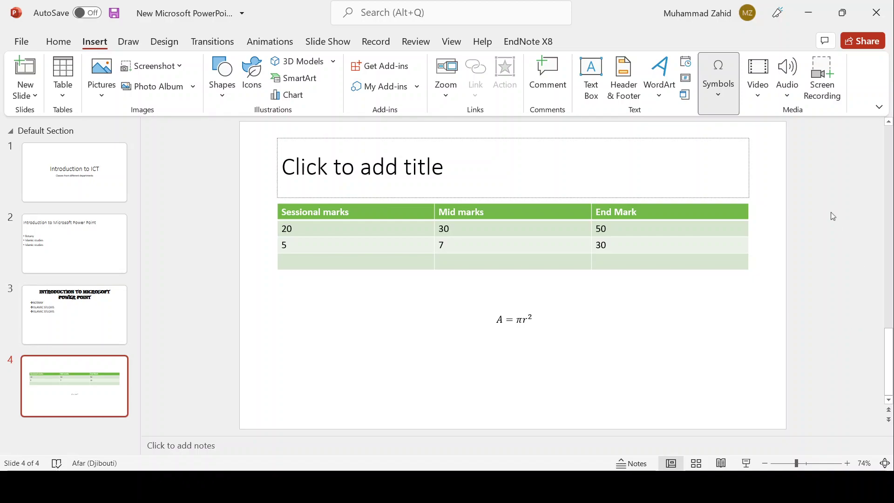
key("ctrl+v")
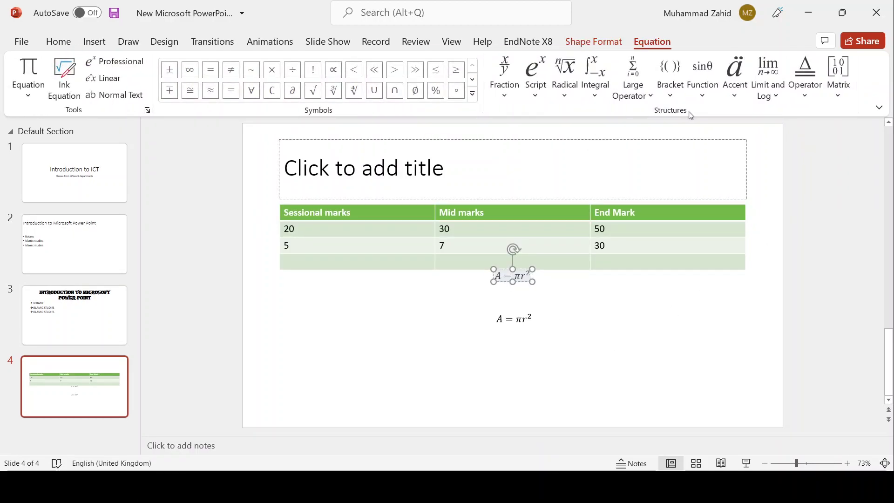
left_click(847, 93)
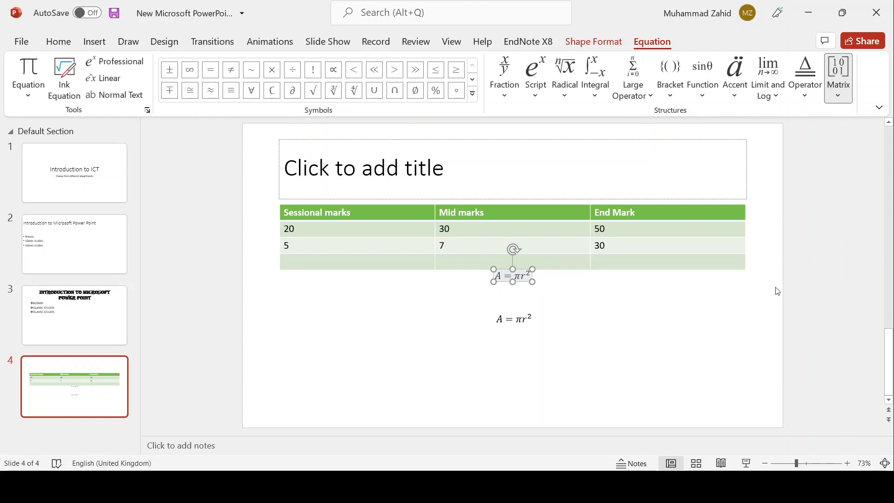
left_click(796, 405)
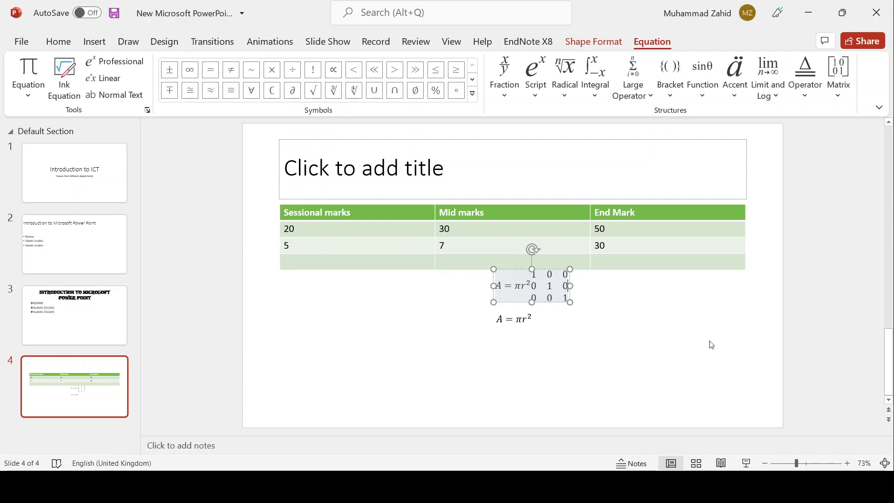
left_click(527, 286)
key("BackSpace")
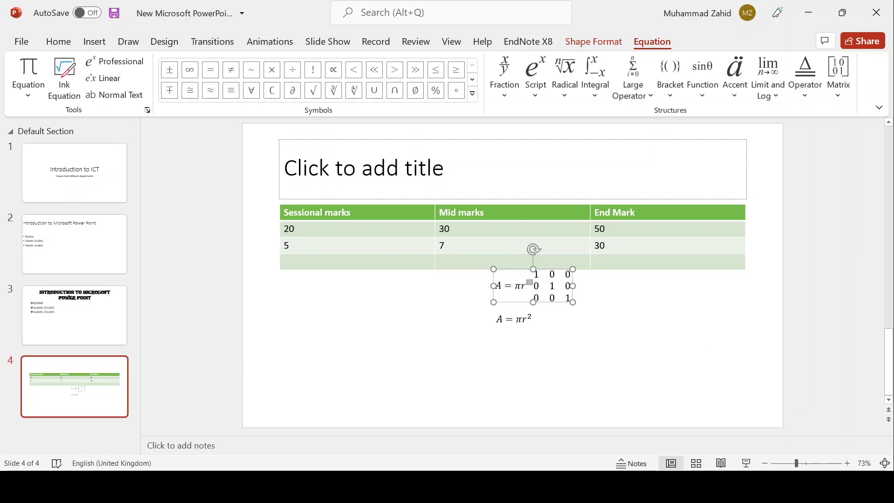
key("BackSpace")
key("BackSpace")
key("BackSpace")
key("BackSpace")
key("BackSpace")
key("Escape")
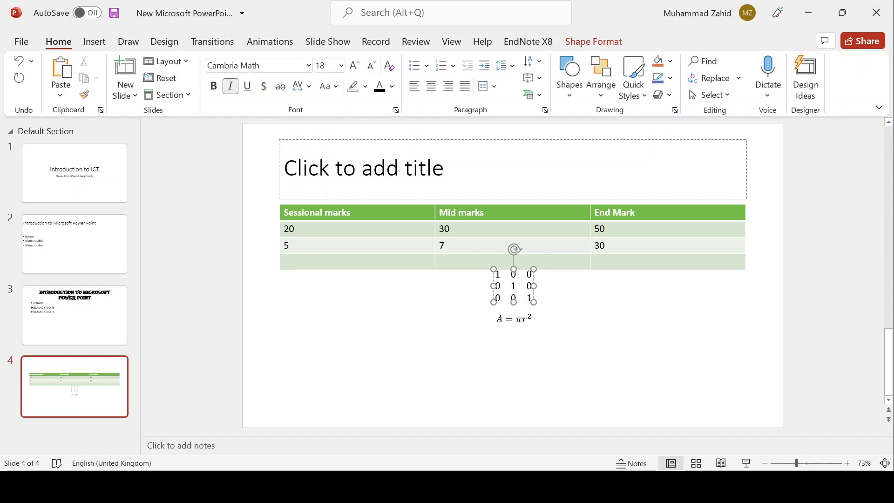
left_click(576, 333)
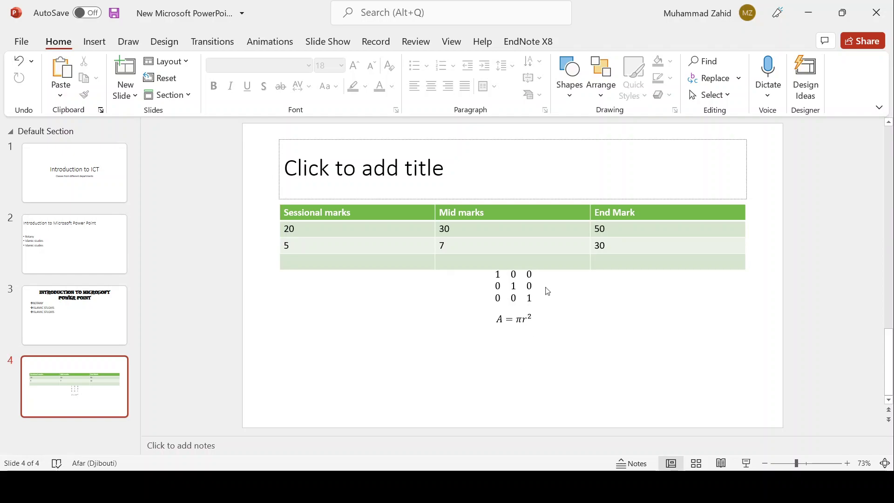
Select everything inside the matrix equation and delete it, leaving an empty box.
left_click(528, 275)
left_click(494, 284)
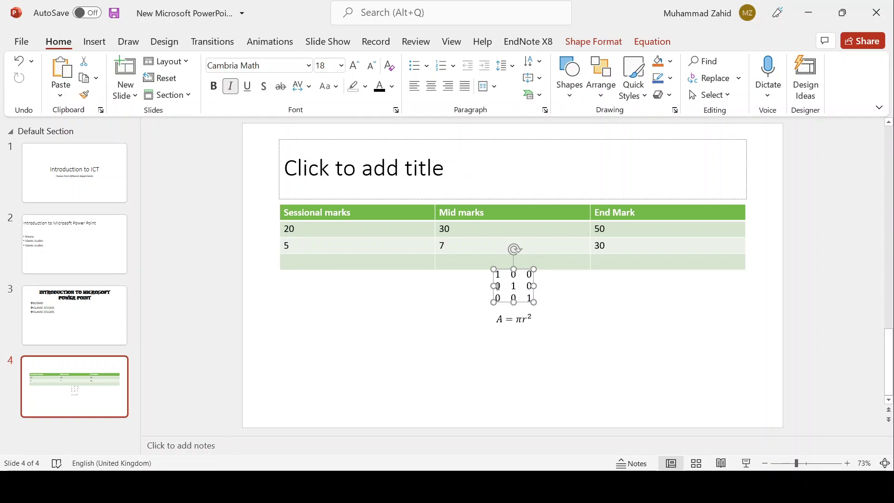
left_click(497, 286)
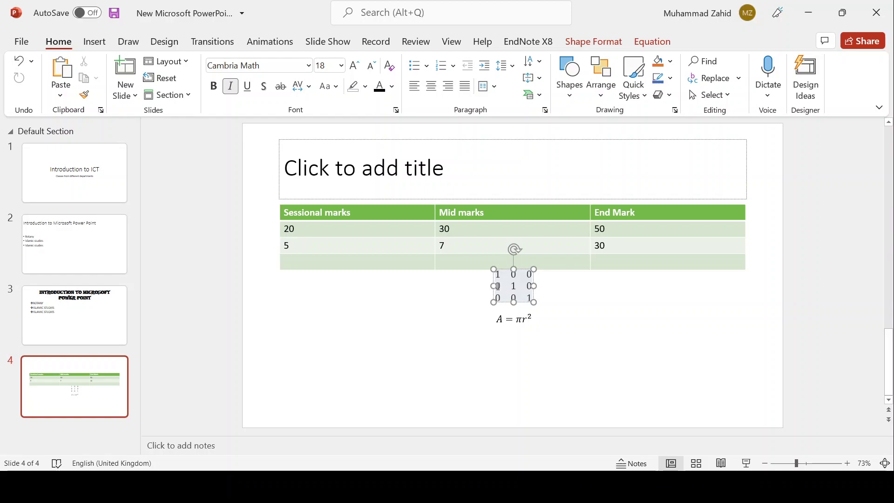
type("0")
left_click(497, 286)
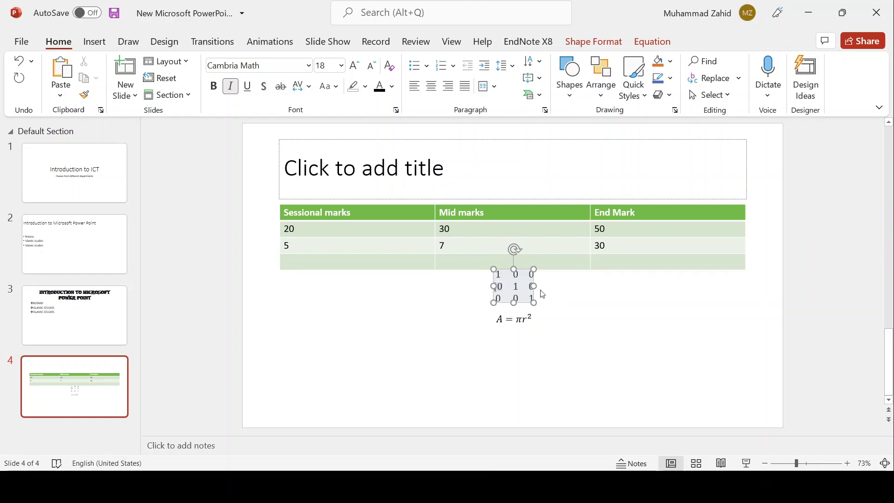
key("ctrl+a")
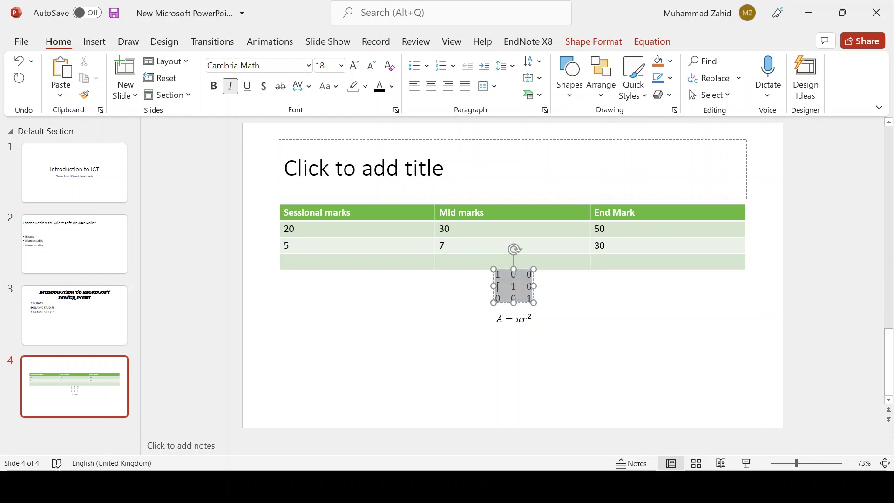
key("Delete")
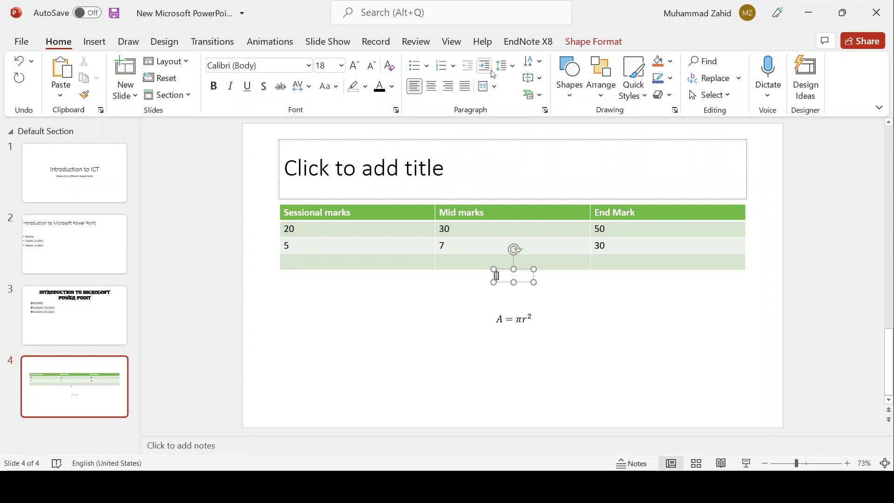
Put a 3×3 identity matrix into the empty equation box above A = πr².
left_click(94, 41)
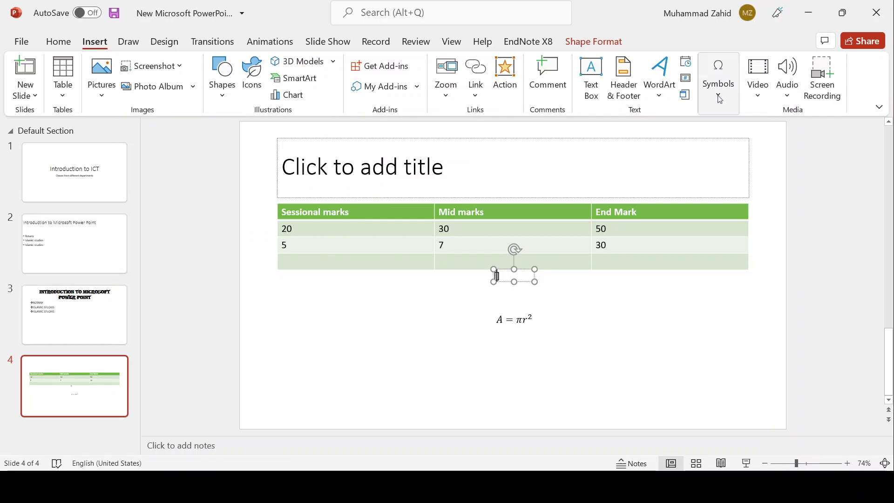
left_click(719, 93)
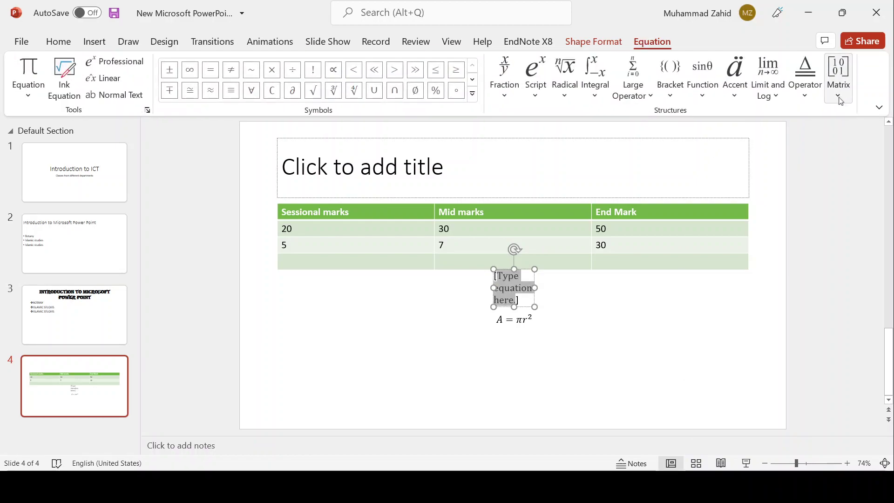
left_click(808, 434)
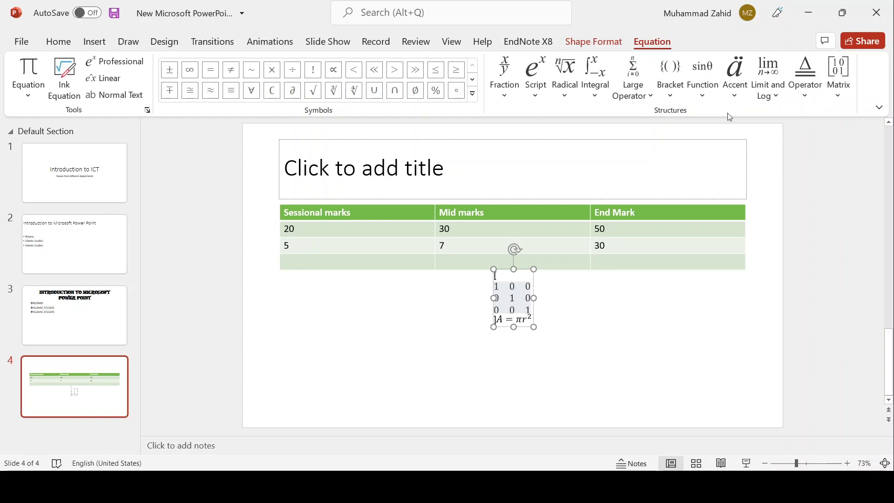
left_click(808, 94)
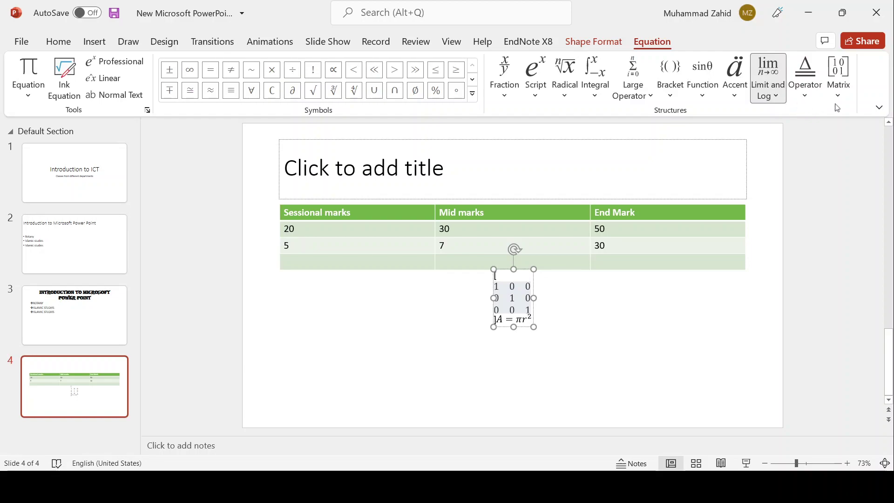
left_click(597, 291)
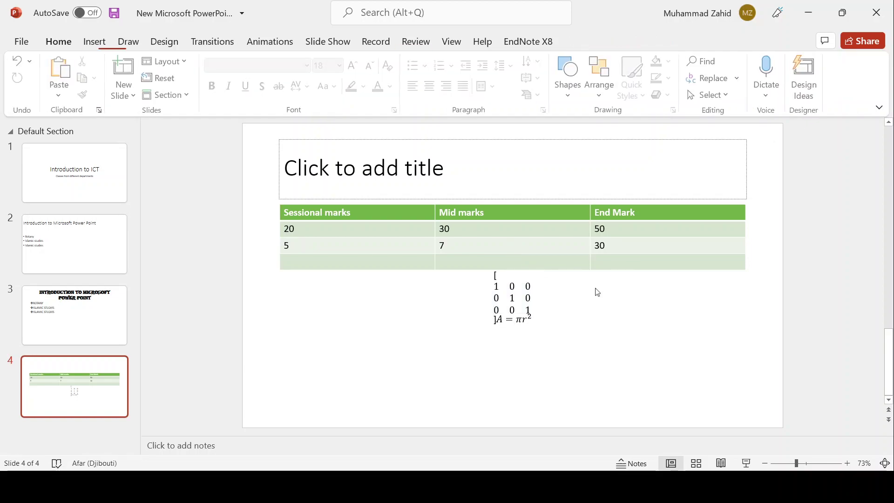
left_click(497, 319)
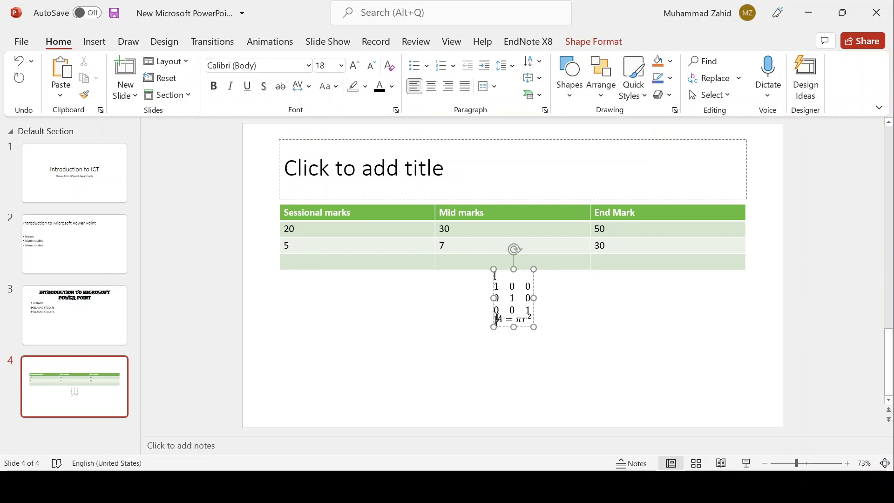
Add a line break in the equation and widen its box so the matrix stands above A = πr².
key("Return")
key("Return")
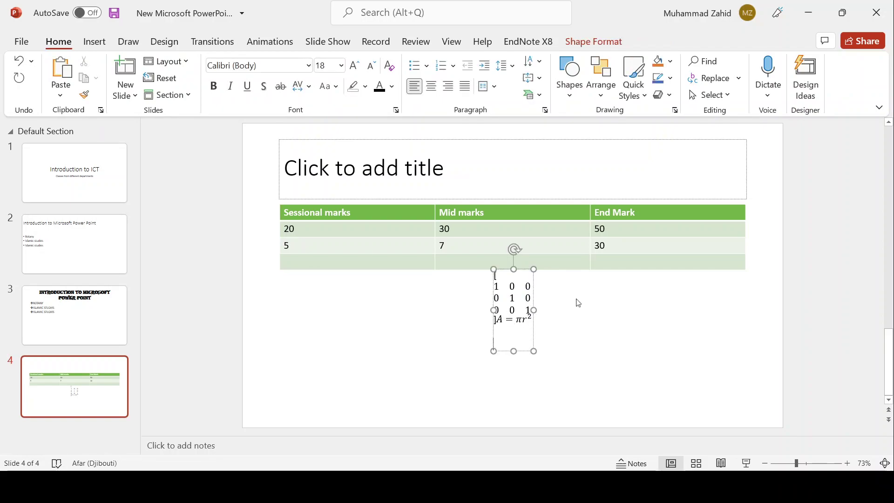
left_click(567, 312)
left_click(510, 288)
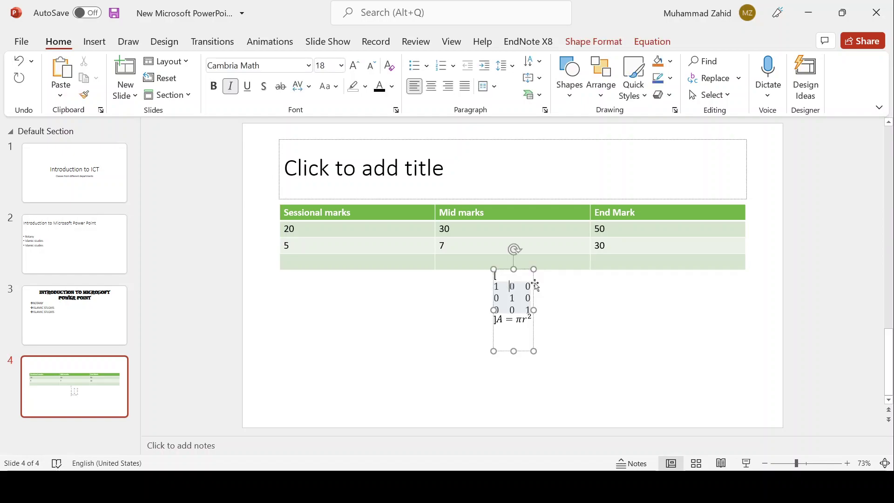
left_click_drag(534, 310, 632, 300)
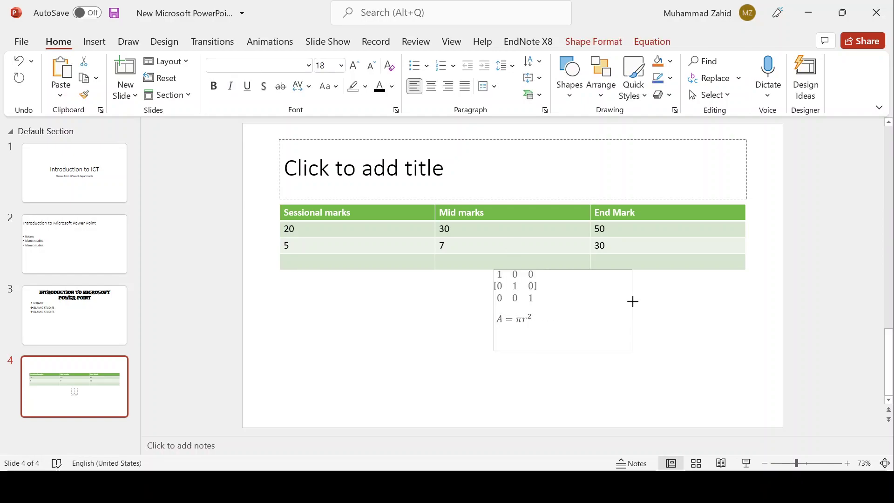
left_click(496, 286)
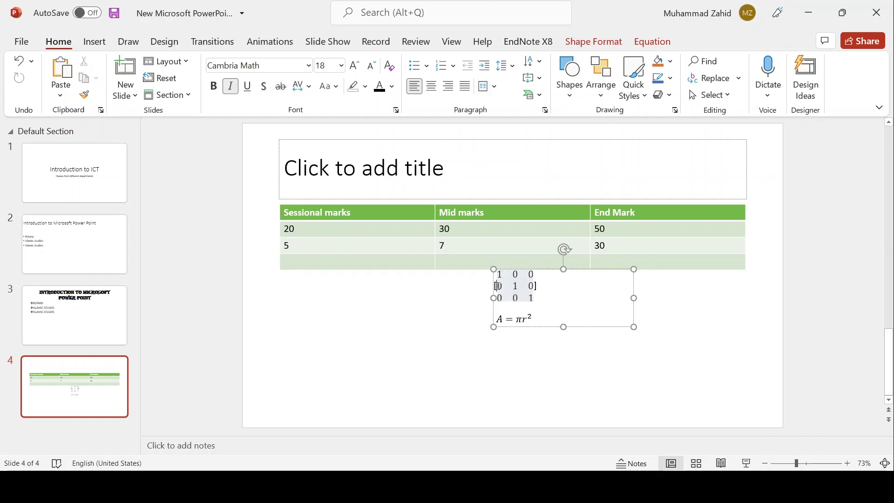
left_click_drag(507, 286, 535, 285)
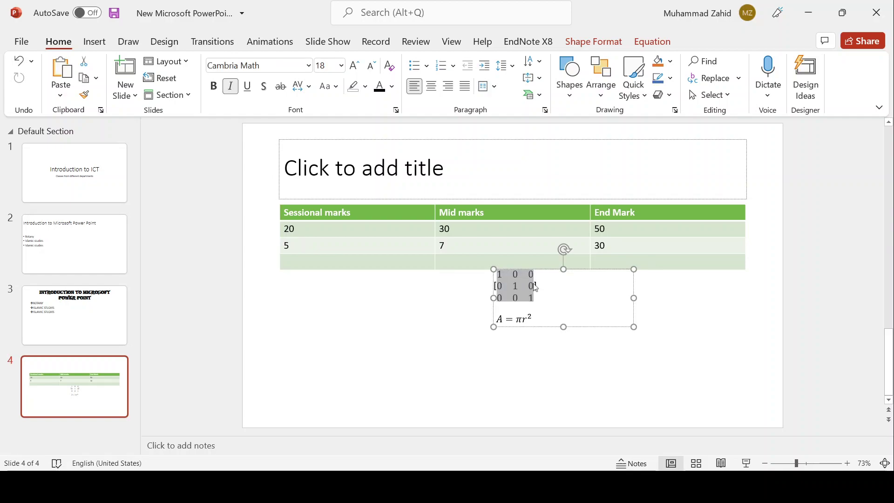
left_click(599, 305)
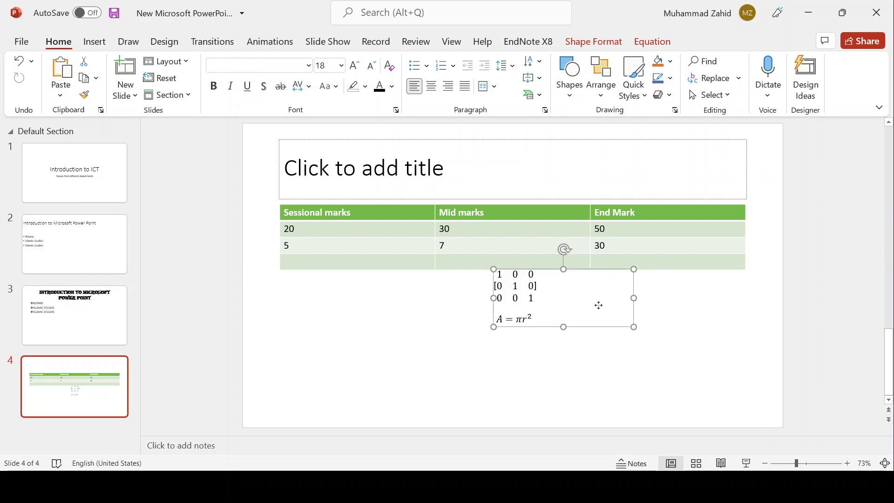
left_click(663, 41)
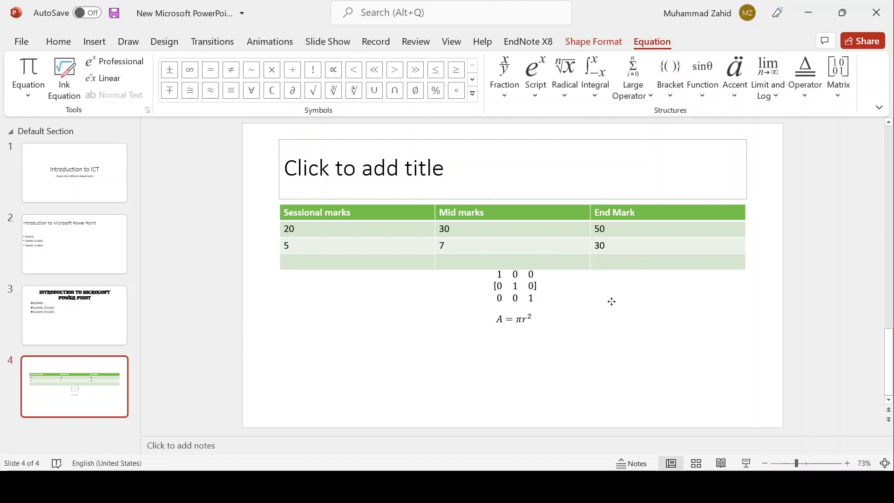
left_click(679, 295)
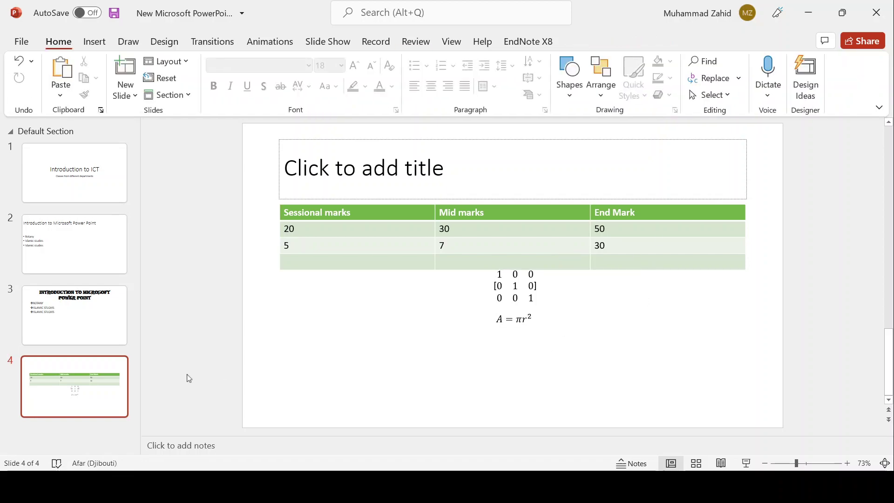
Add a title-and-content slide 5 and place the cursor in its body placeholder.
left_click(125, 72)
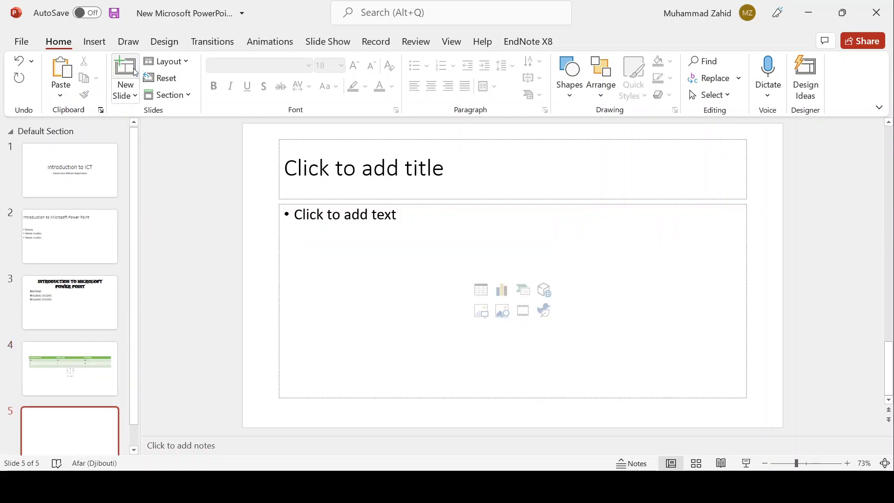
left_click(380, 243)
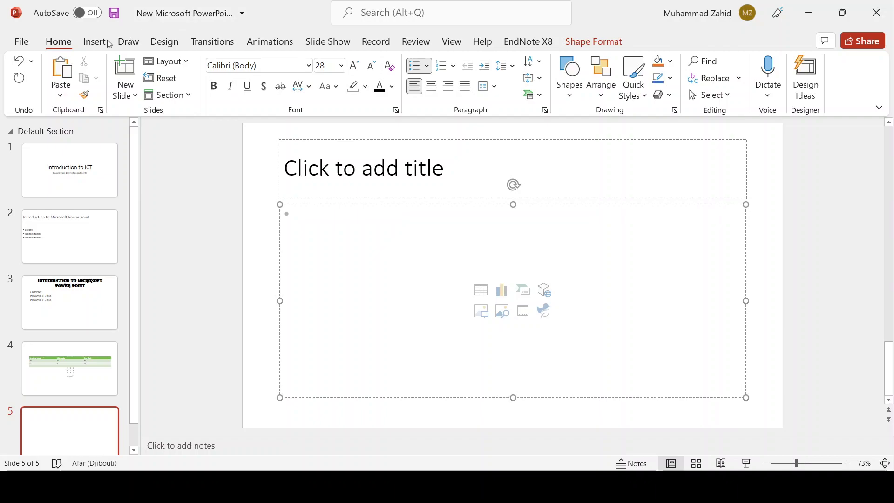
left_click(87, 48)
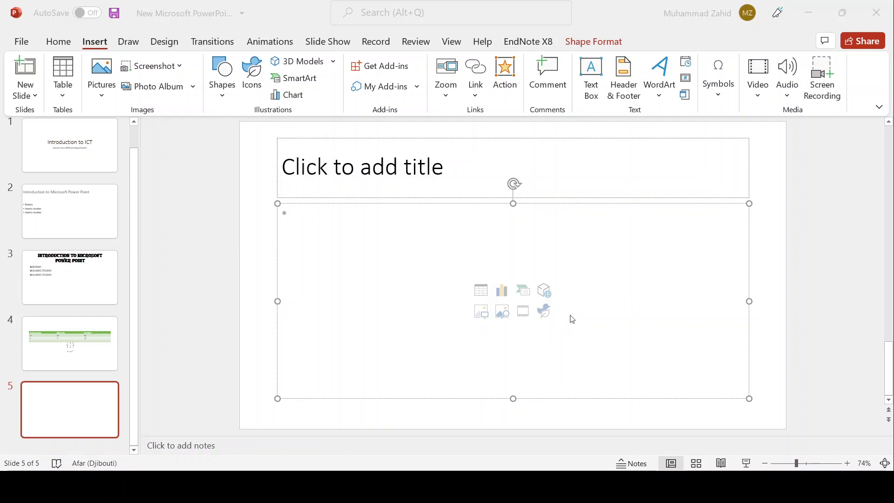
Insert a bracketed 3×3 identity matrix equation as slide 5's first bullet, then start a new bullet.
left_click(567, 329)
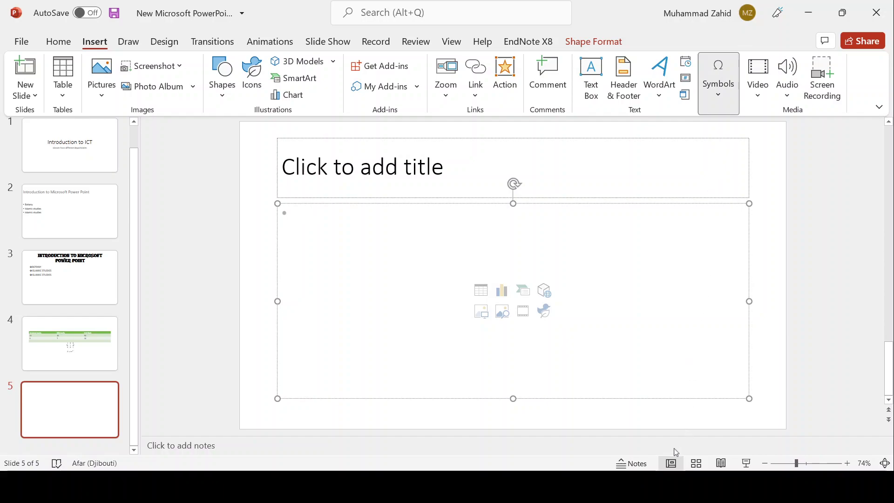
key("alt+equal")
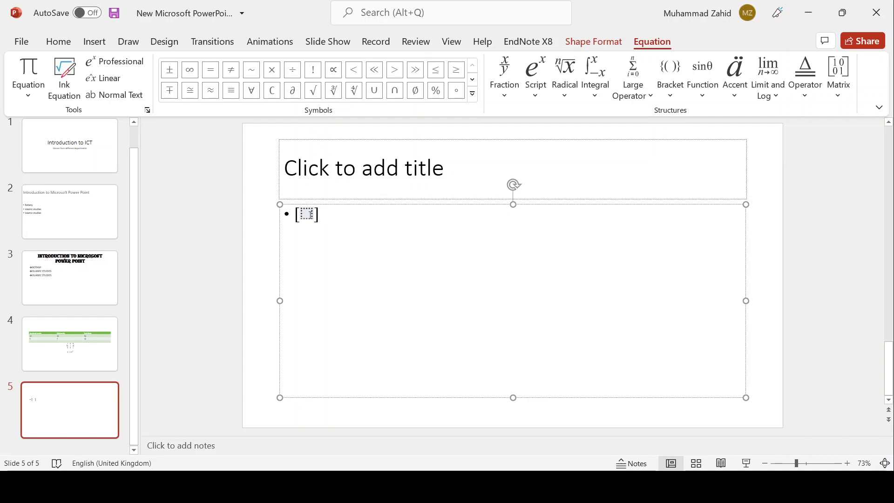
left_click(311, 216)
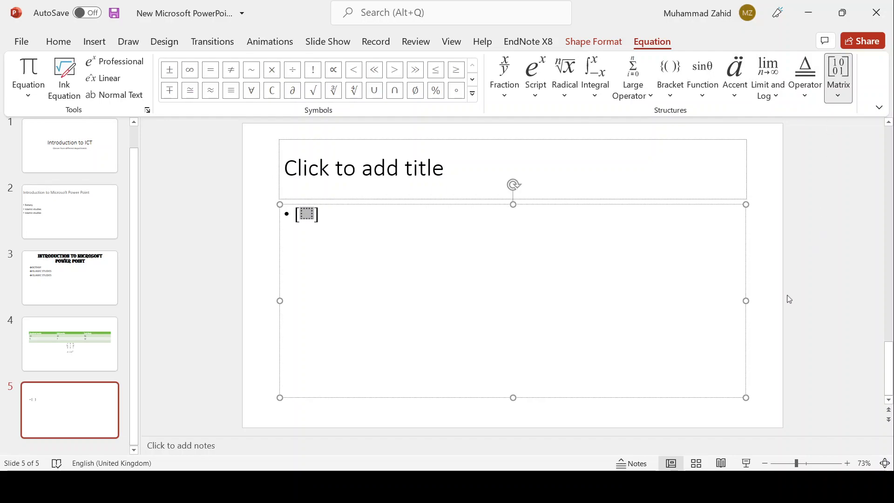
left_click(584, 386)
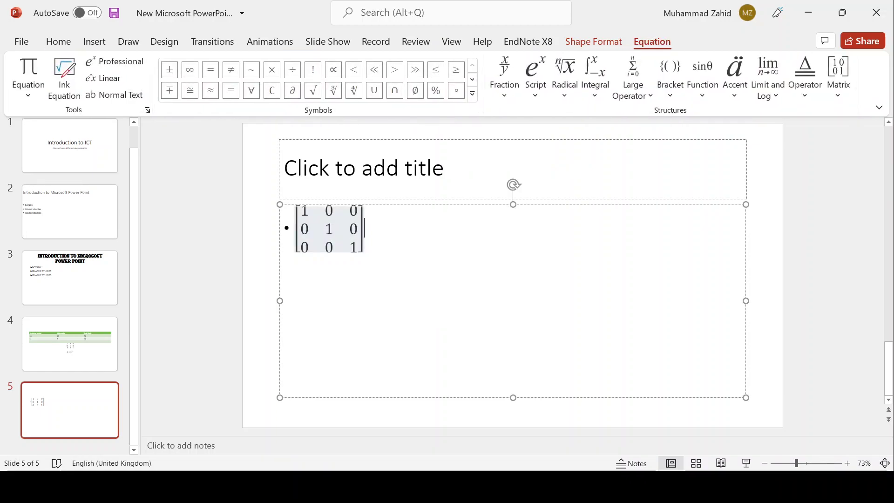
key("Return")
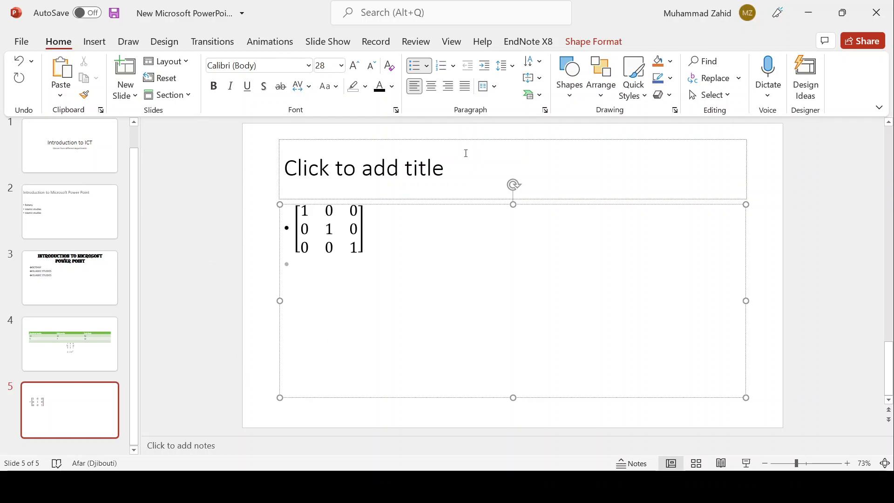
Browse the Insert, Draw and Design tabs to preview the dark teal theme on slide 5.
left_click(92, 45)
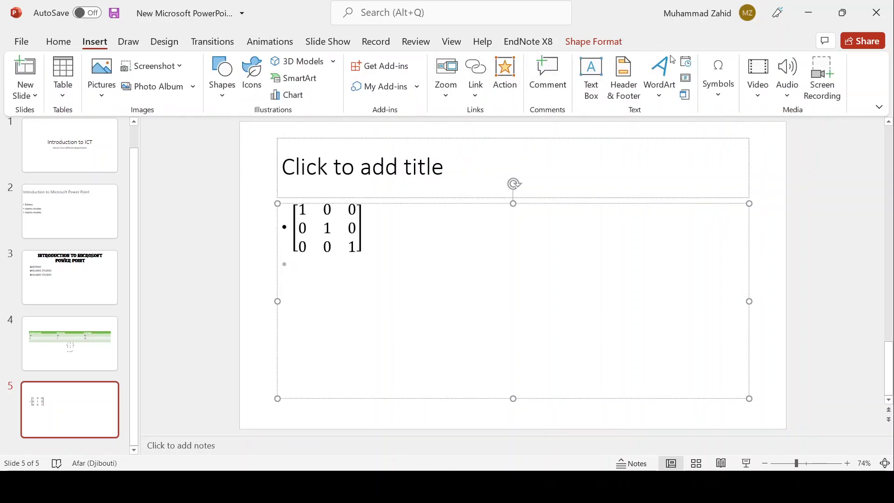
left_click(129, 42)
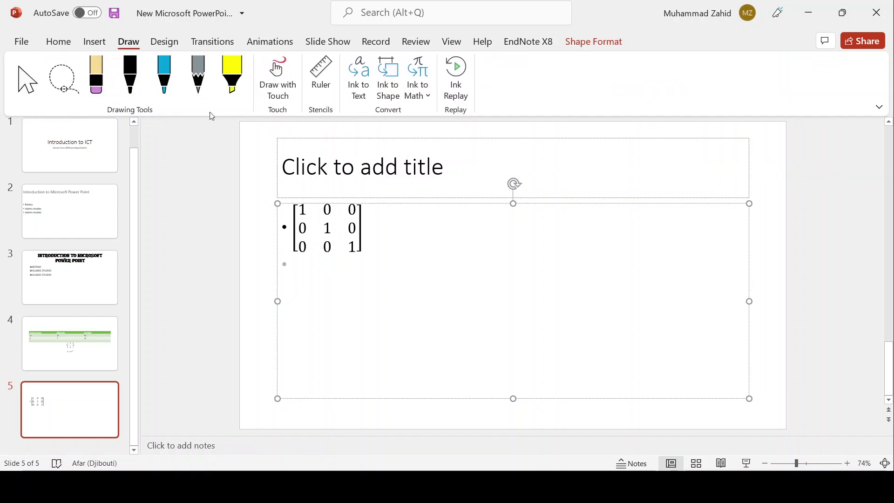
left_click(156, 44)
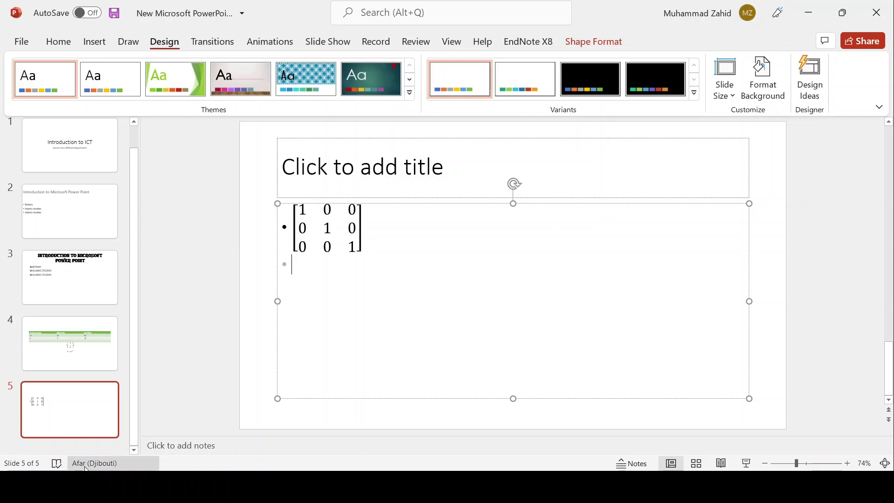
left_click(85, 467)
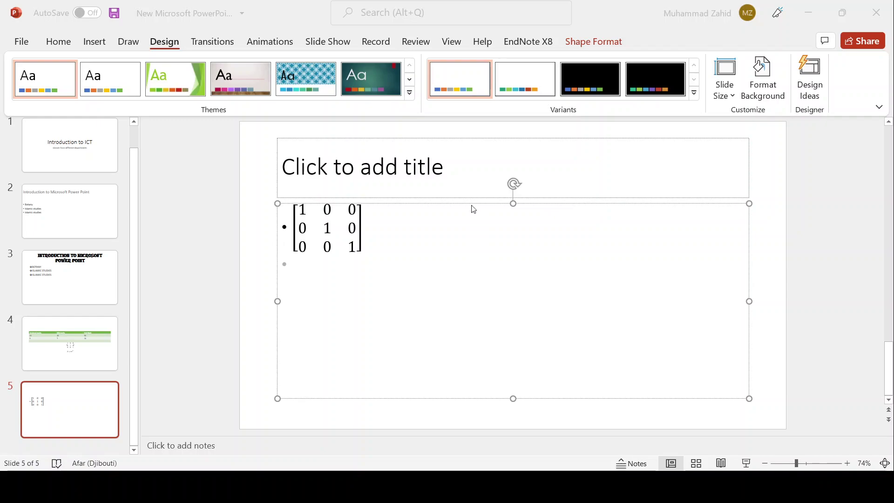
left_click(495, 311)
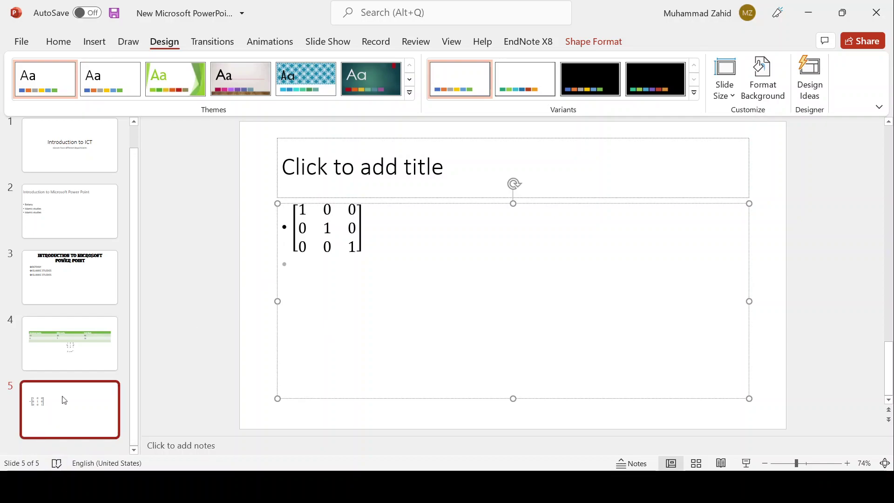
left_click(275, 158)
Apply the dark teal theme to all slides and give slide 5 the curved teal header design idea.
left_click(254, 166)
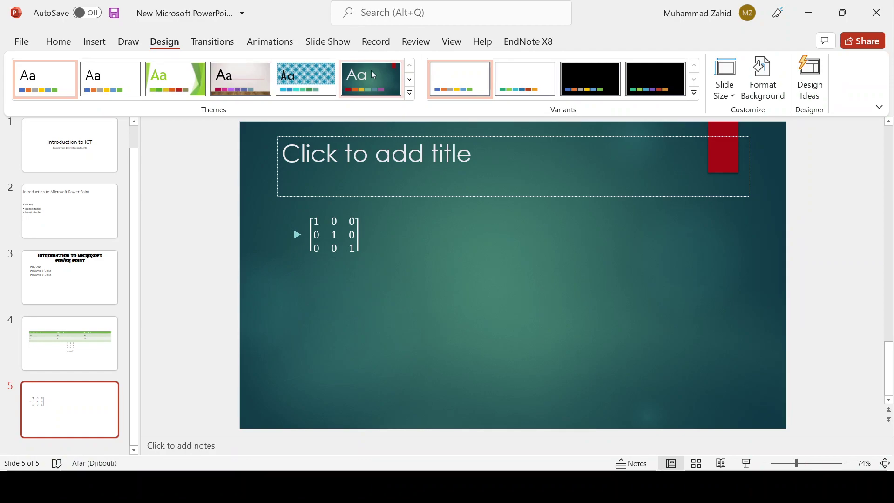
left_click(372, 74)
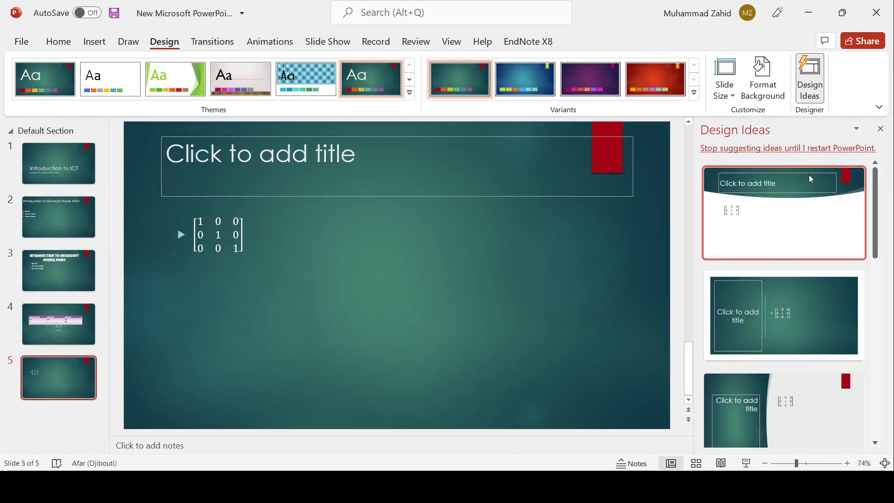
left_click(809, 175)
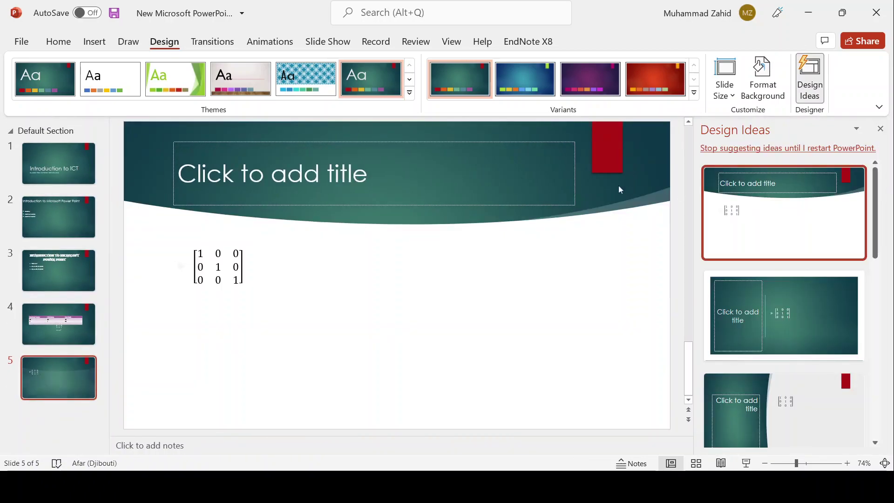
left_click(881, 131)
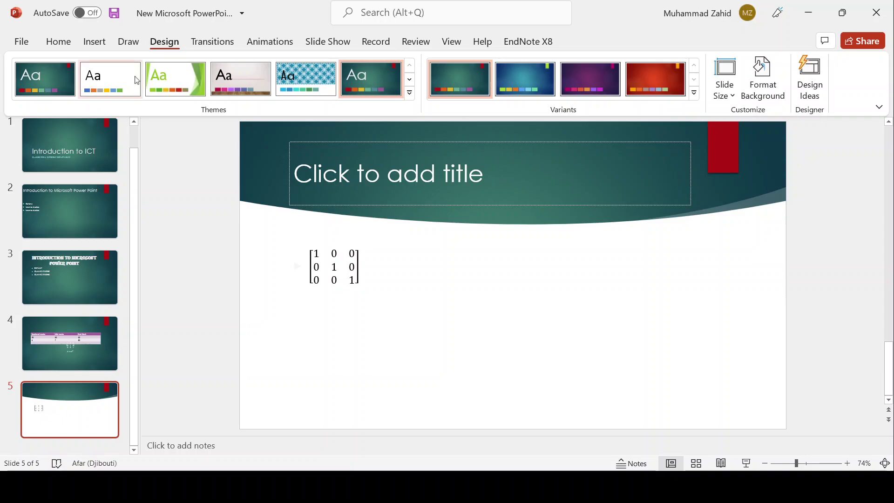
left_click(233, 43)
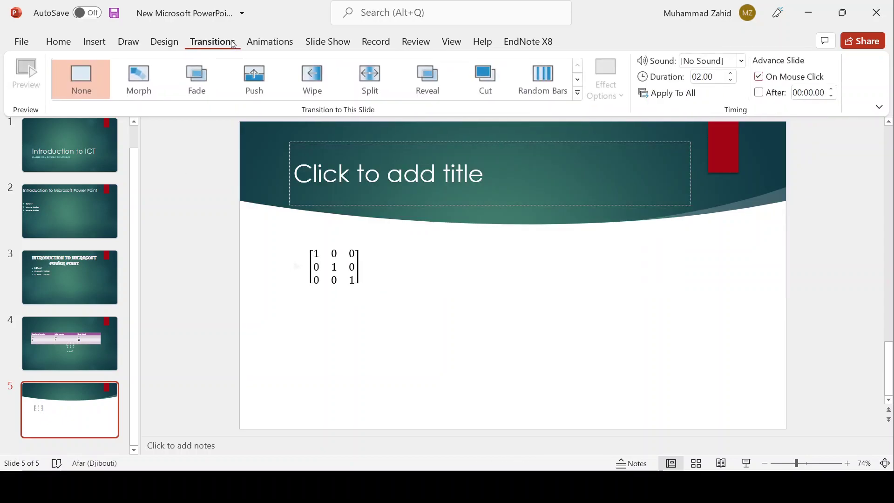
Enable slide numbers on all slides via Header & Footer, then show the Design themes.
left_click(105, 41)
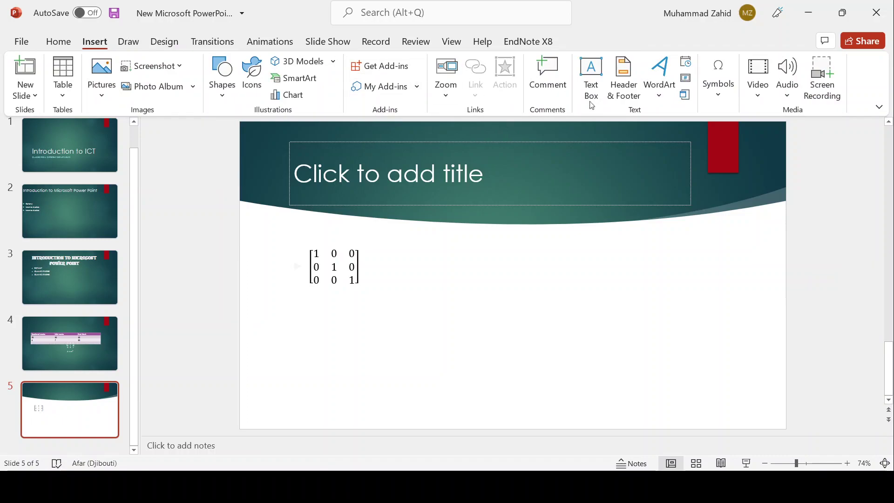
left_click(625, 101)
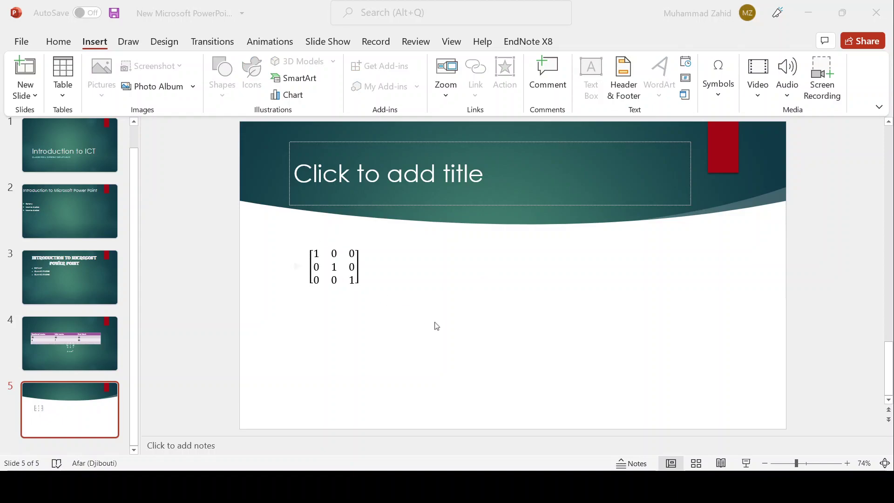
left_click(561, 359)
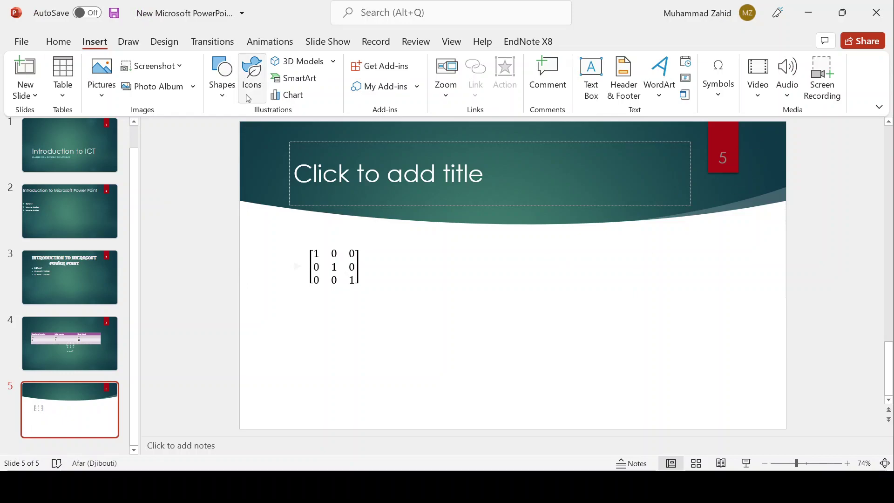
left_click(181, 46)
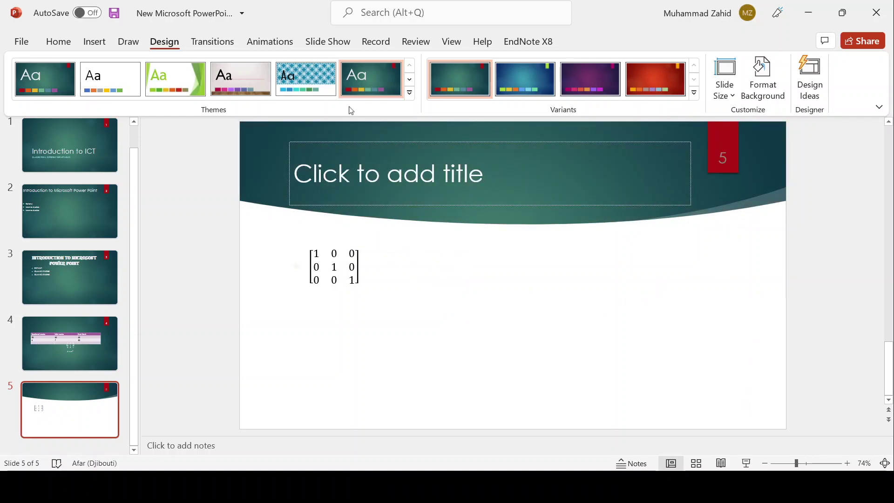
Preview themes, close Design Ideas, and apply the orange-and-red Facet theme to all slides.
left_click(313, 84)
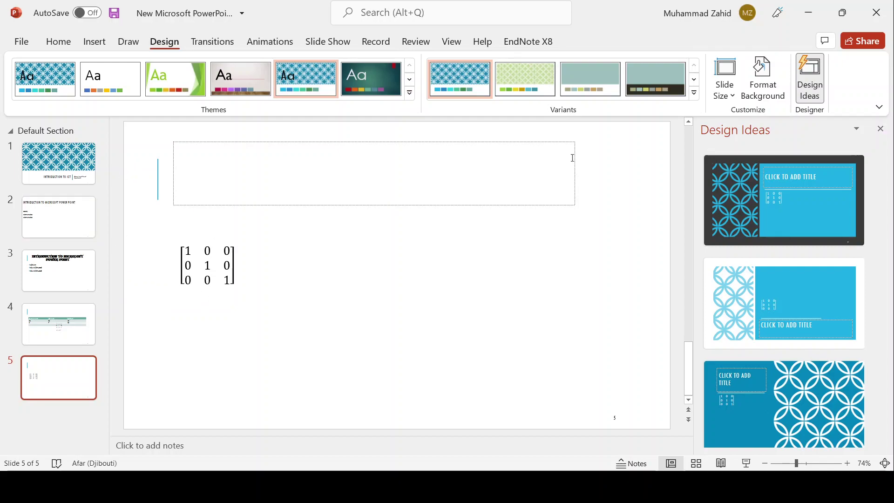
left_click(880, 129)
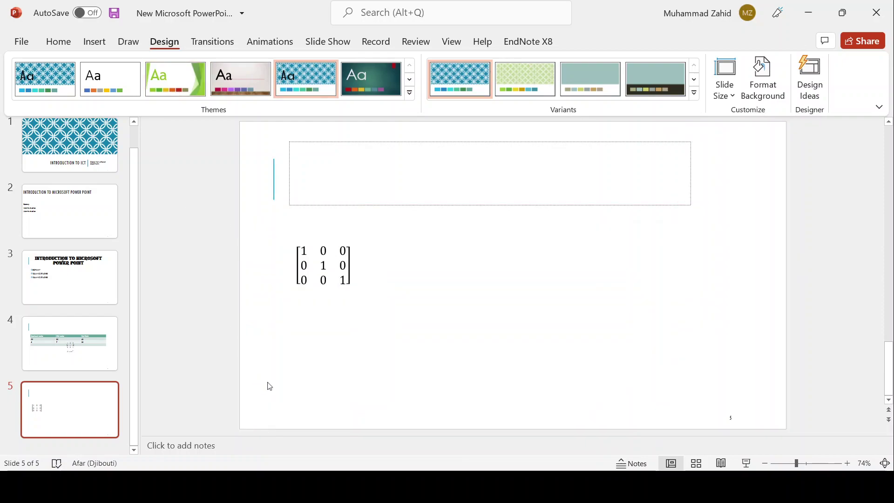
left_click(385, 203)
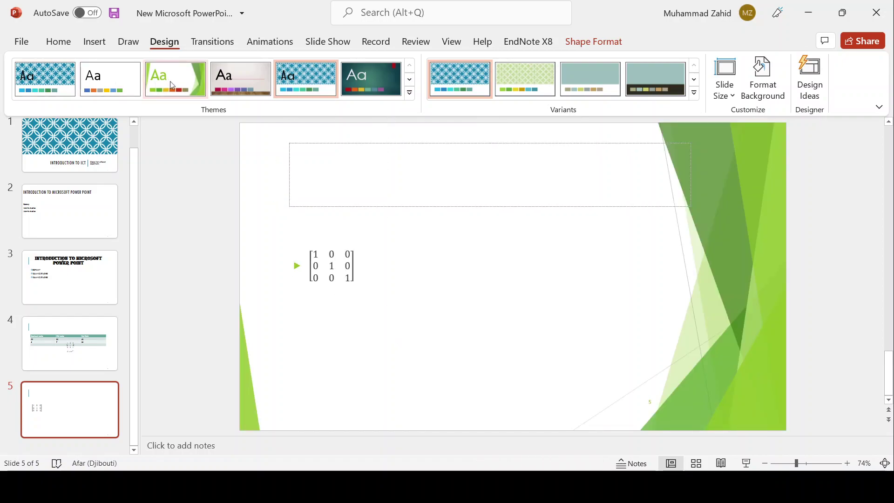
left_click(172, 86)
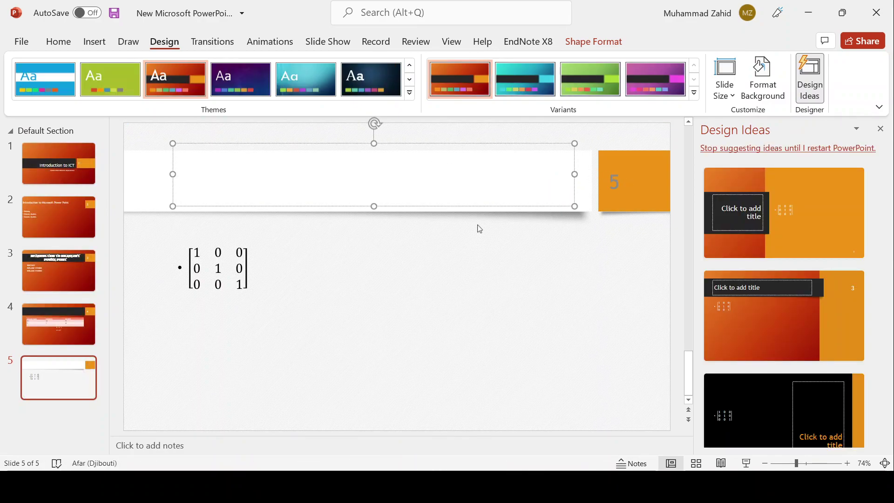
Enter the slide 5 title 'intro', fixing a typo along the way.
type("Unit")
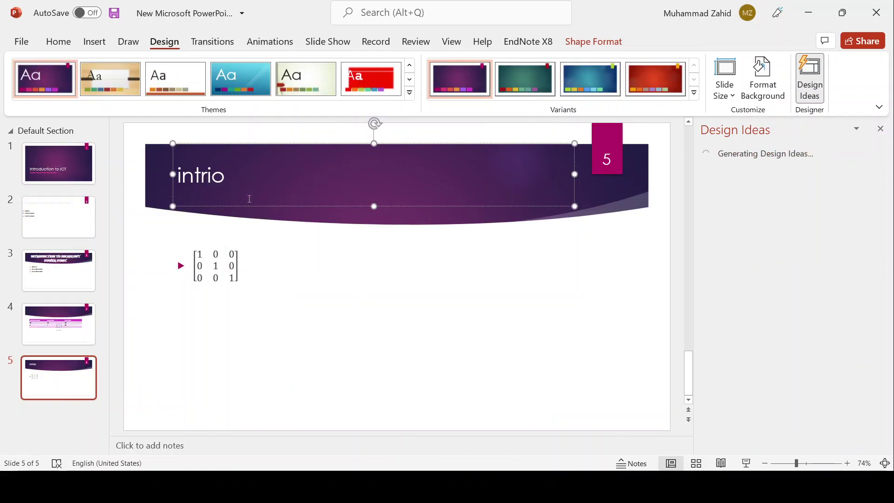
key("BackSpace")
key("BackSpace")
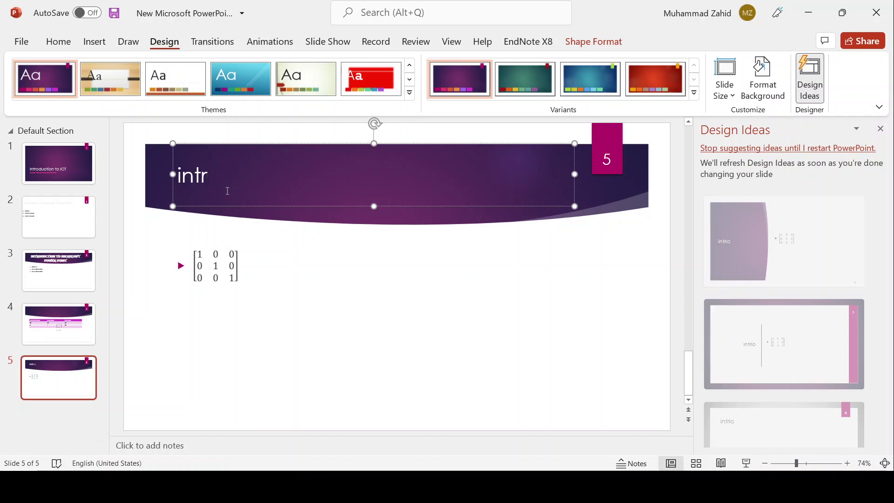
type("o")
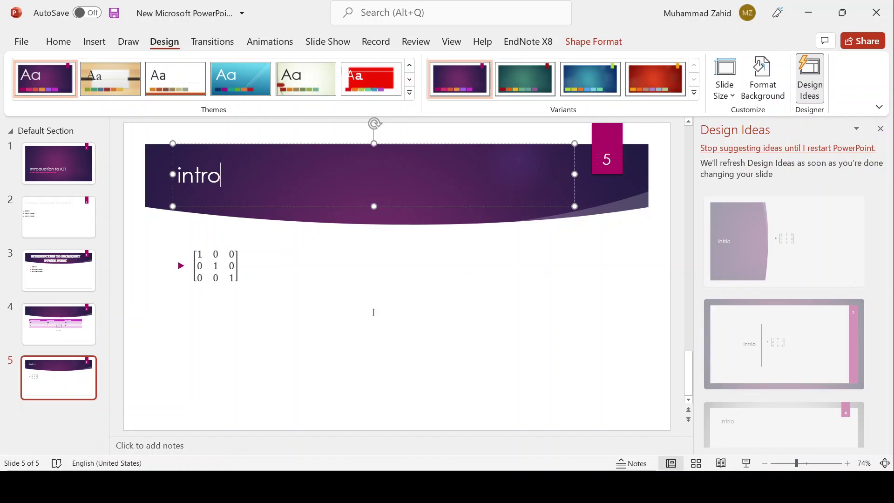
left_click(374, 312)
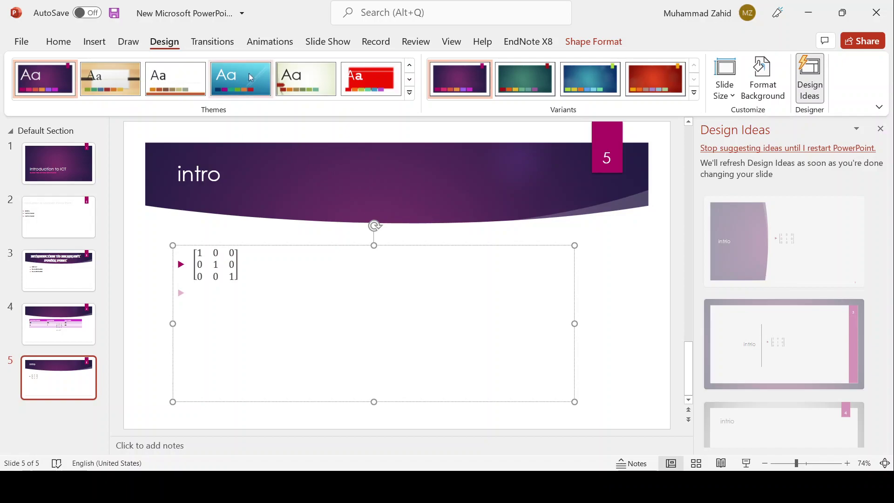
Bring up the transition options, zoom into slide 5 and back to fit, closing Design Ideas.
left_click(223, 46)
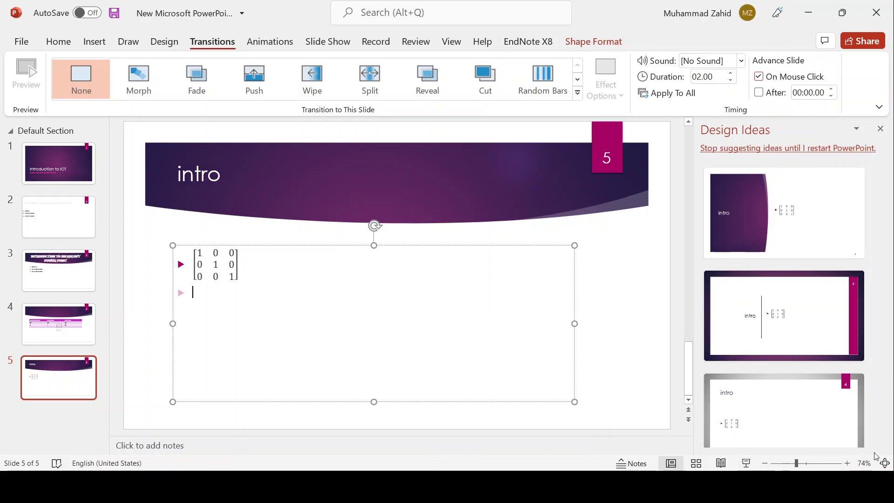
left_click(847, 466)
left_click(848, 466)
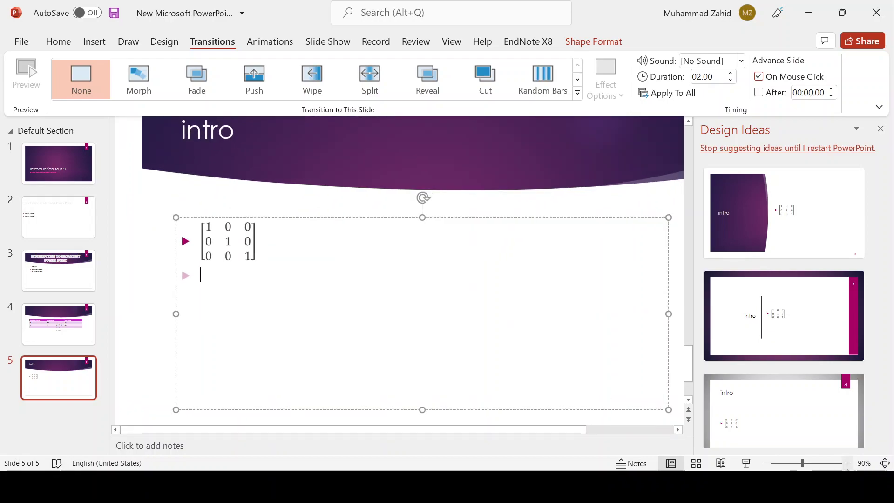
left_click(847, 465)
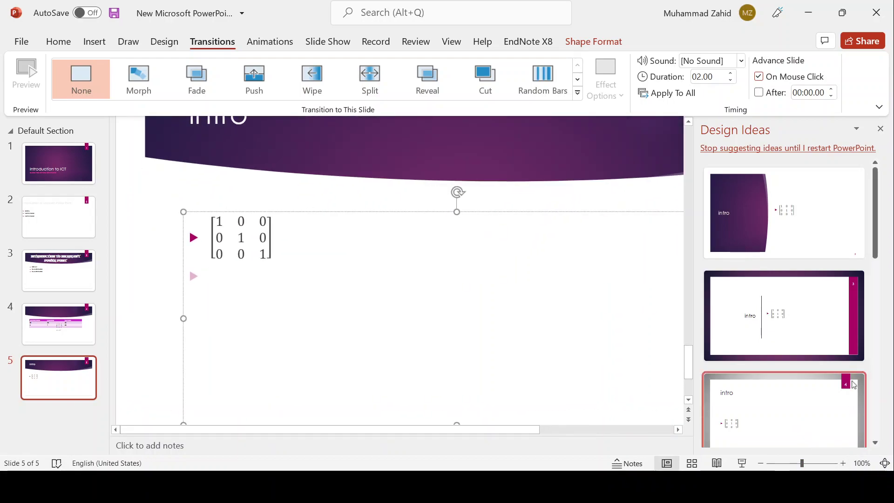
left_click(879, 129)
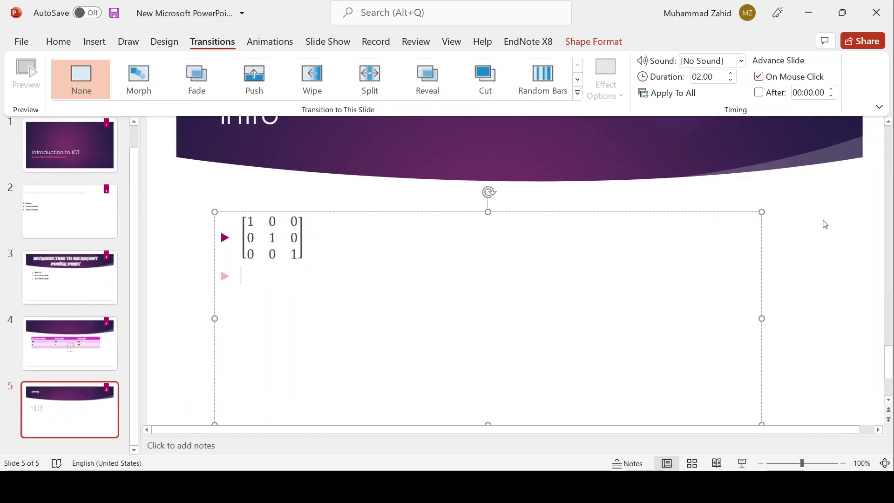
left_click(887, 462)
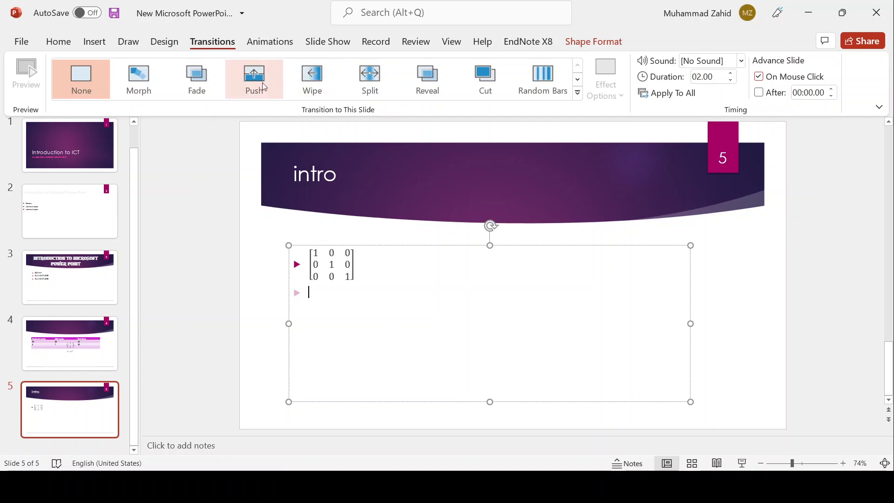
Give slide 5 the Push transition and play the slide show from slide 1.
left_click(264, 86)
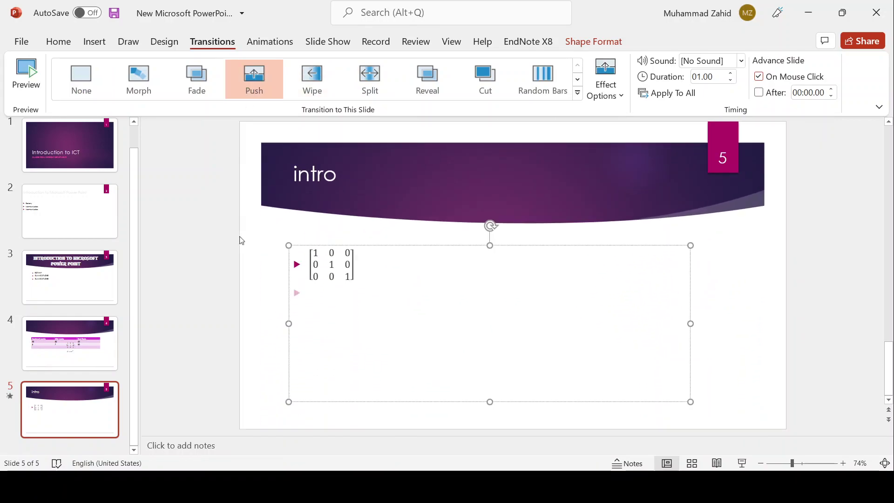
left_click(87, 154)
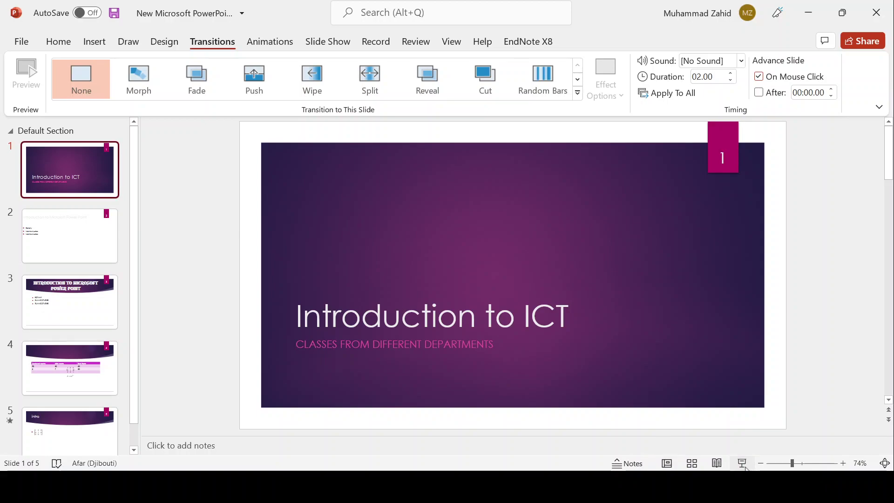
left_click(742, 463)
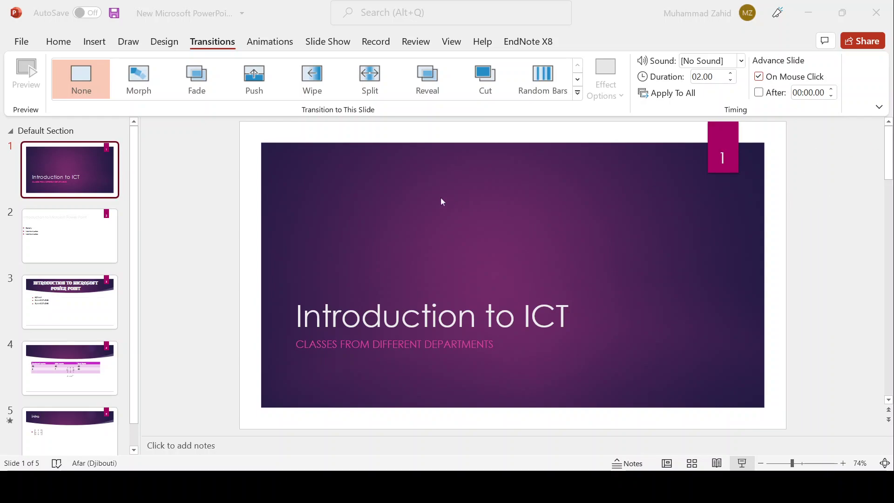
Exit the show and browse the deck in Slide Sorter and Reading View.
key("Down")
key("Down")
key("Down")
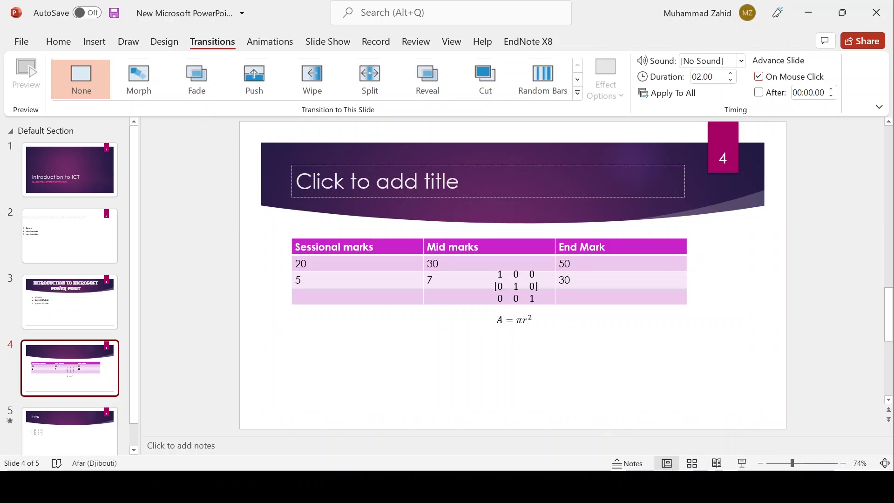
left_click(691, 463)
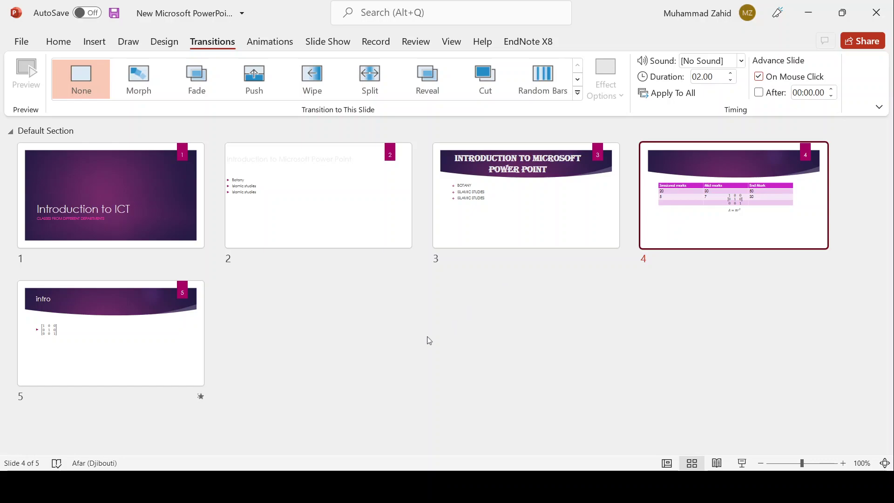
left_click(716, 463)
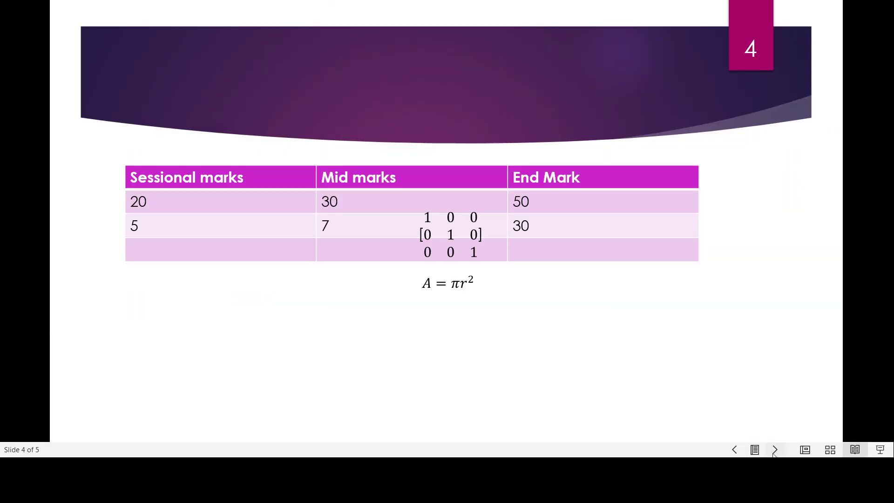
left_click(881, 450)
key("Escape")
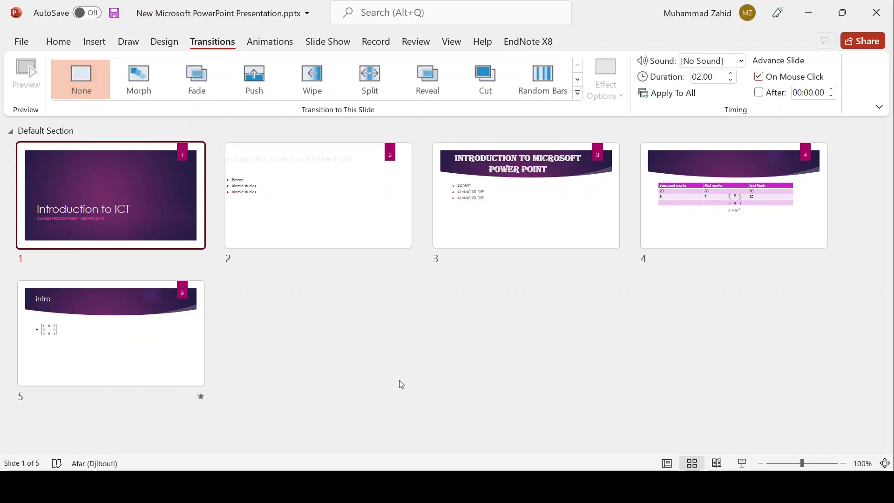
Return to Normal view on slide 1 with the notes pane showing.
left_click(667, 463)
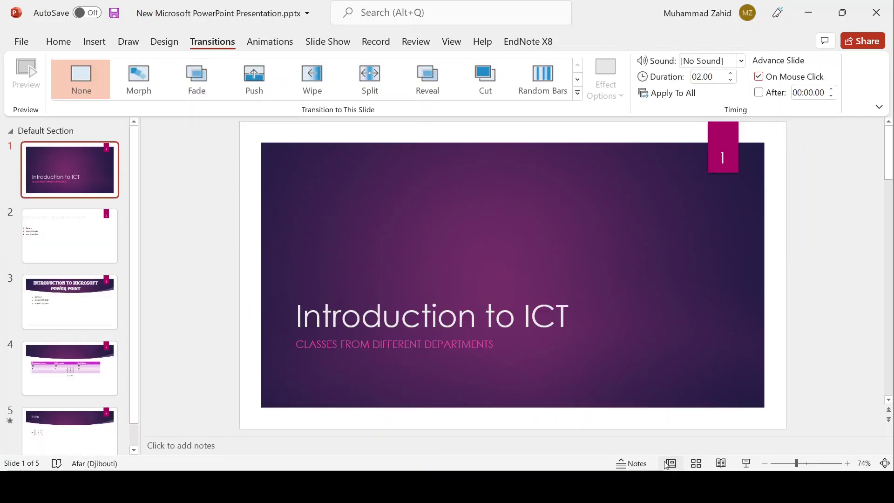
left_click(628, 464)
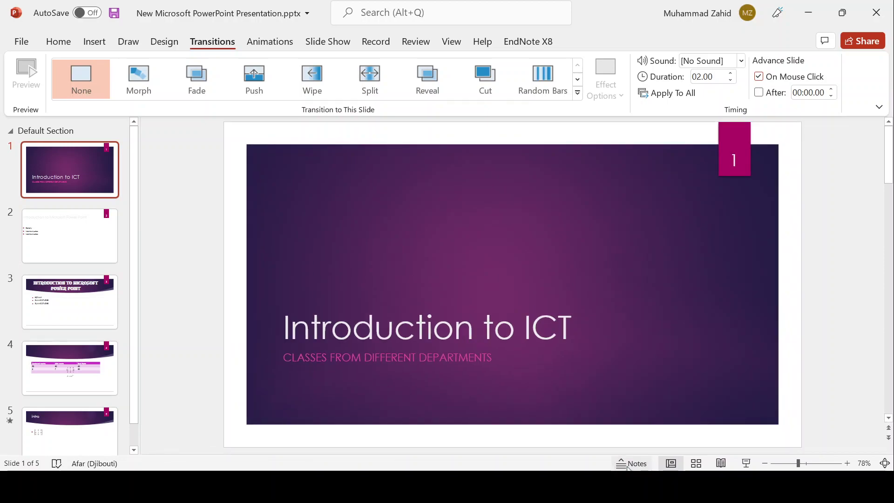
left_click(628, 464)
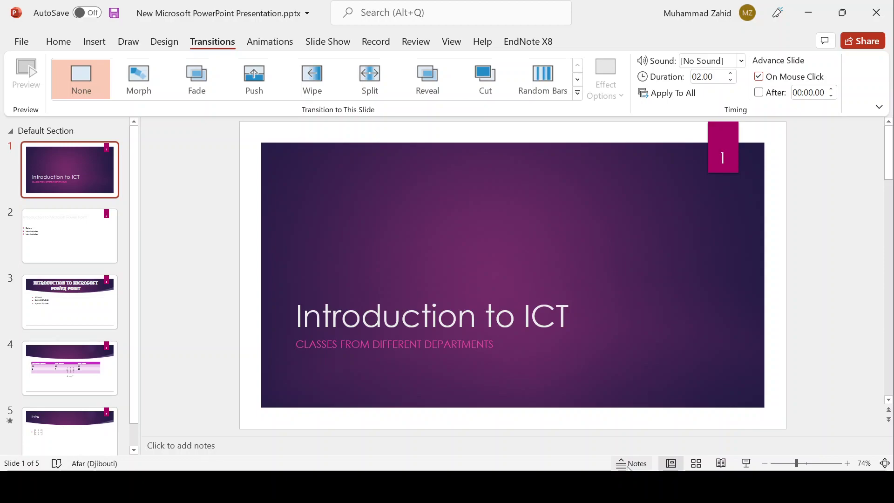
Write the speaker note 'Explanation' under slide 1, clearing out stray text first.
left_click(479, 448)
type("jhjh")
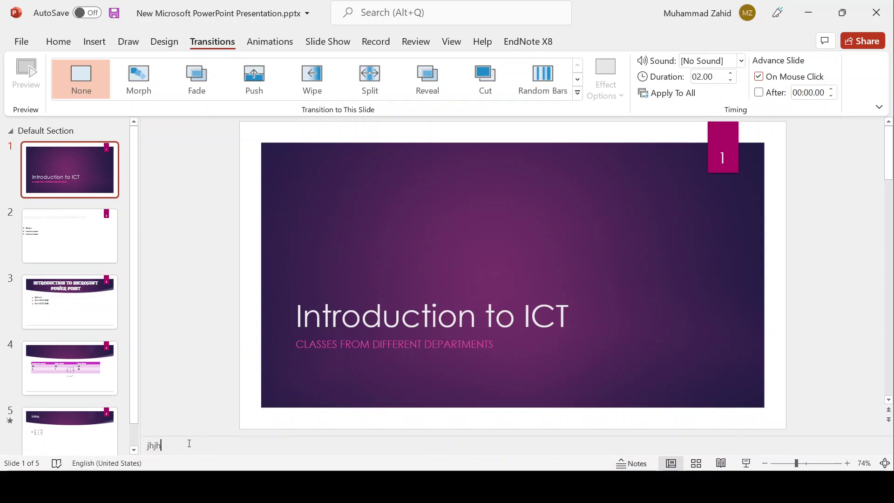
type("jk")
key("BackSpace")
key("BackSpace")
key("BackSpace")
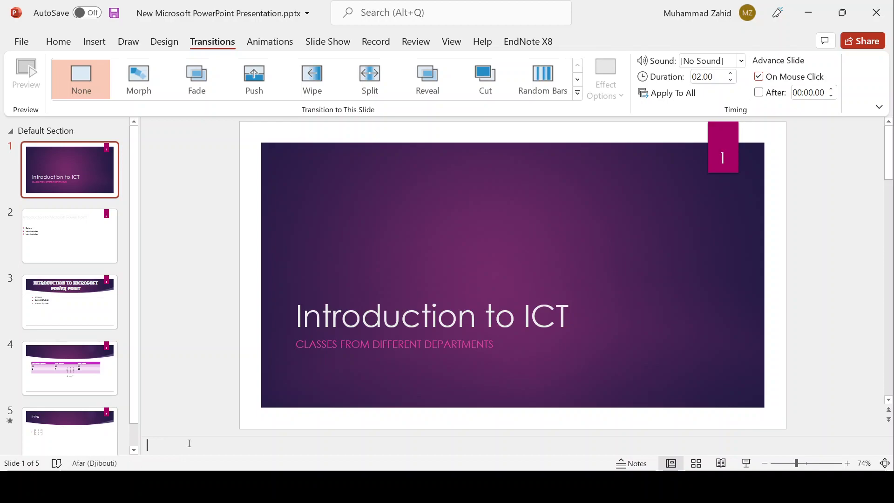
type("explan")
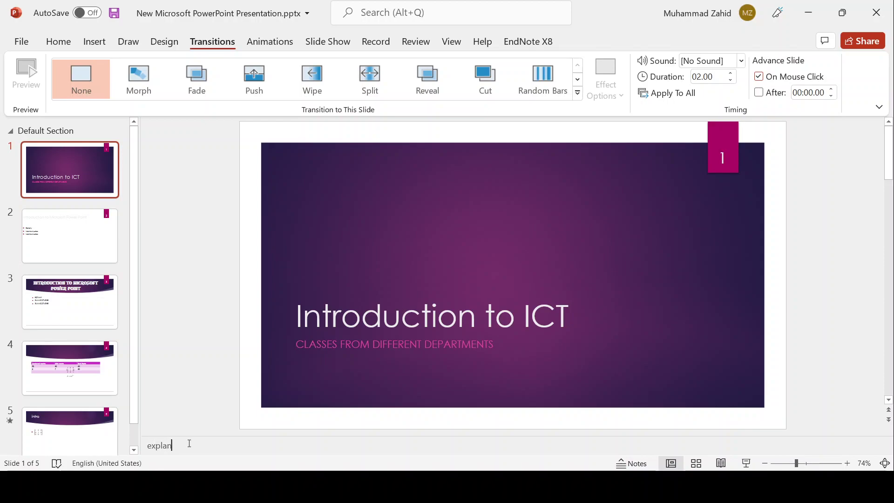
type("ation")
left_click(276, 44)
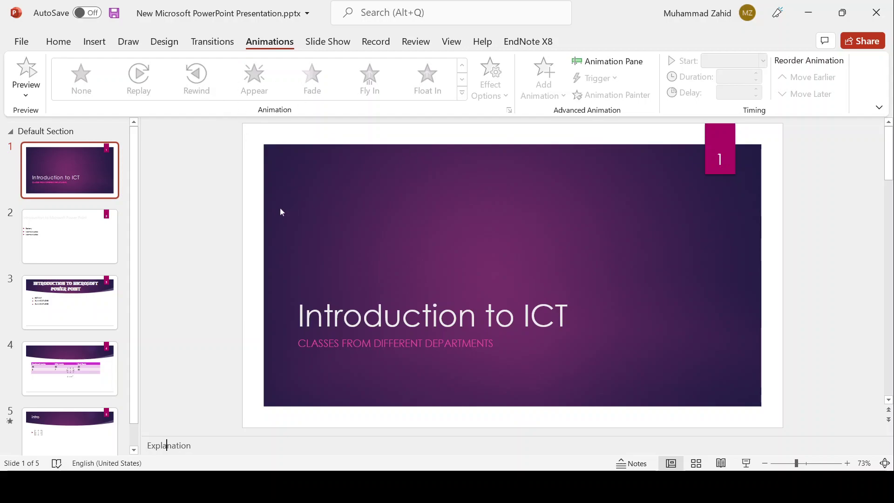
Look through the Slide Show, Record and Review tools, ending on the View ribbon.
left_click(340, 43)
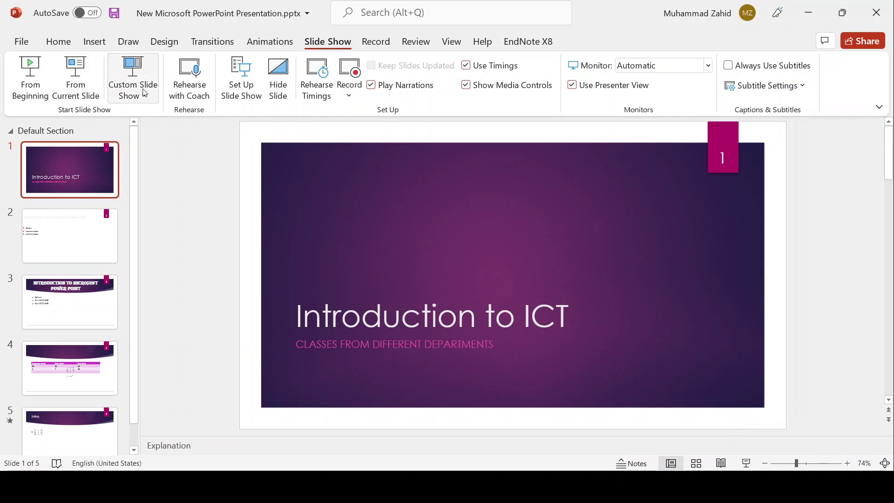
left_click(387, 42)
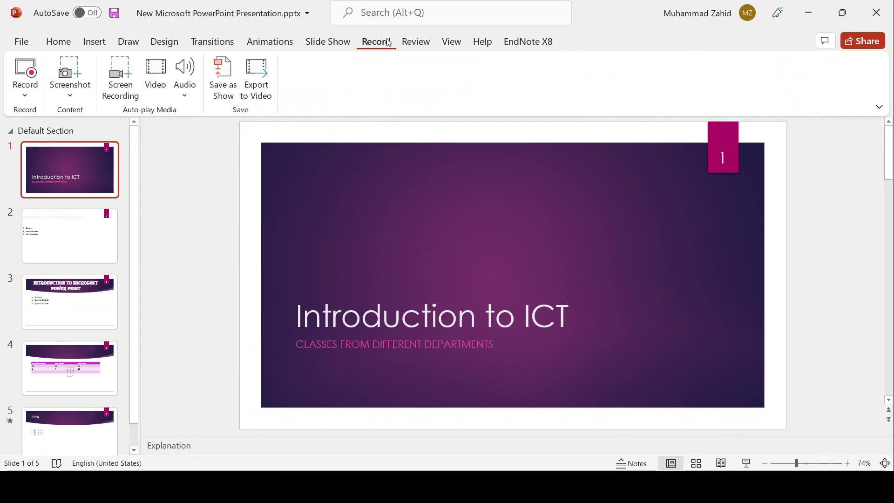
left_click(417, 44)
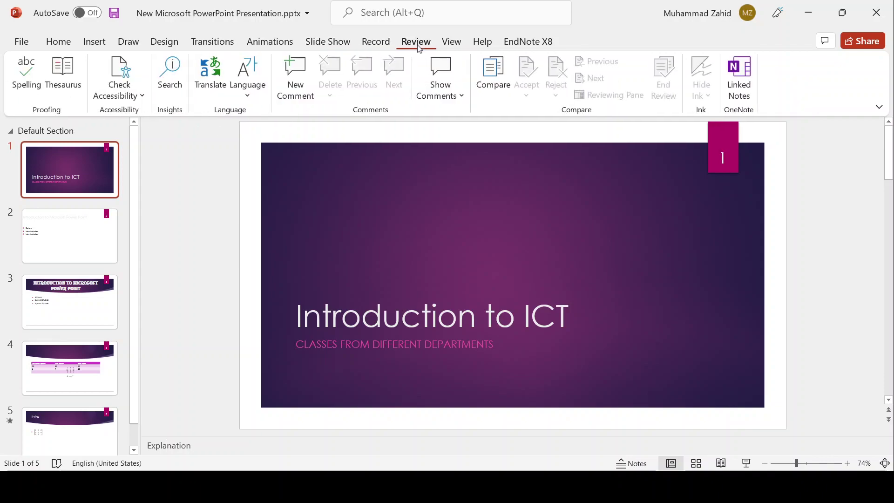
left_click(452, 42)
left_click(428, 43)
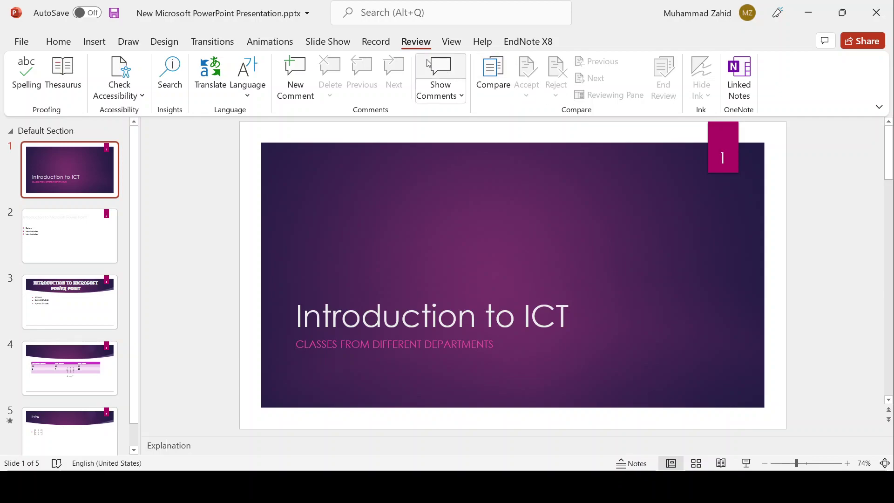
left_click(467, 46)
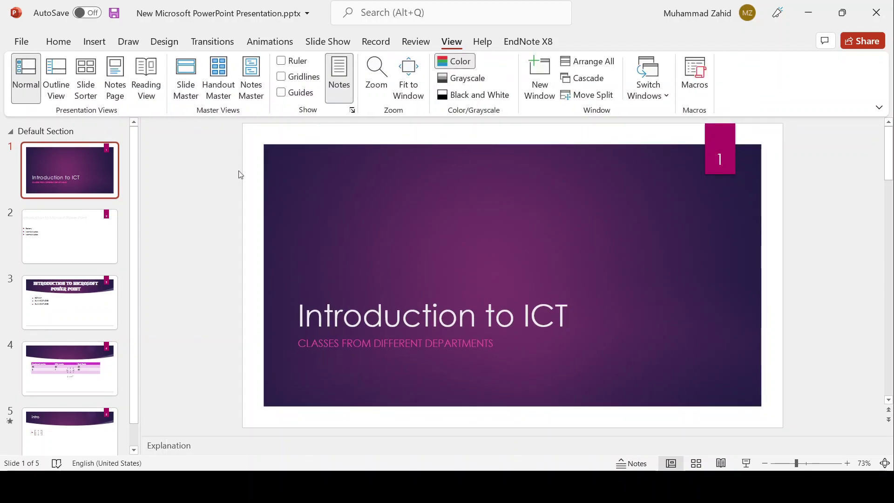
Turn on the ruler and drag the indent marker to push slide 3's three bullets right.
left_click(281, 60)
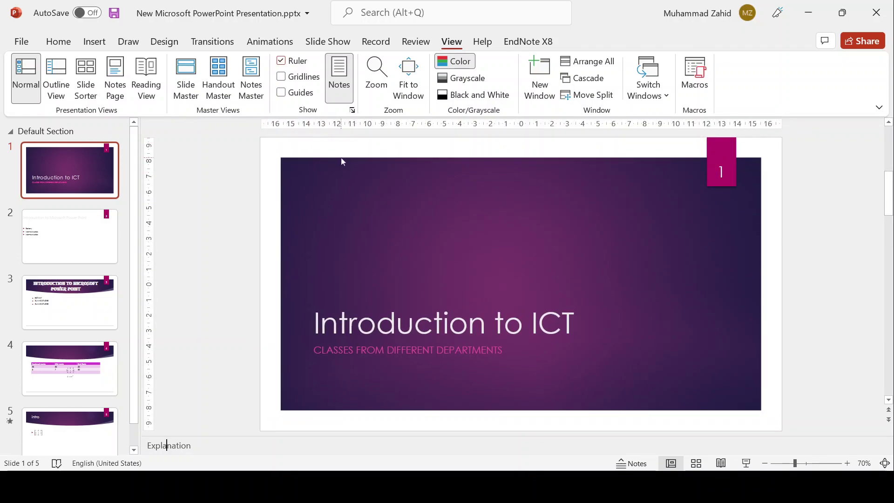
left_click(84, 295)
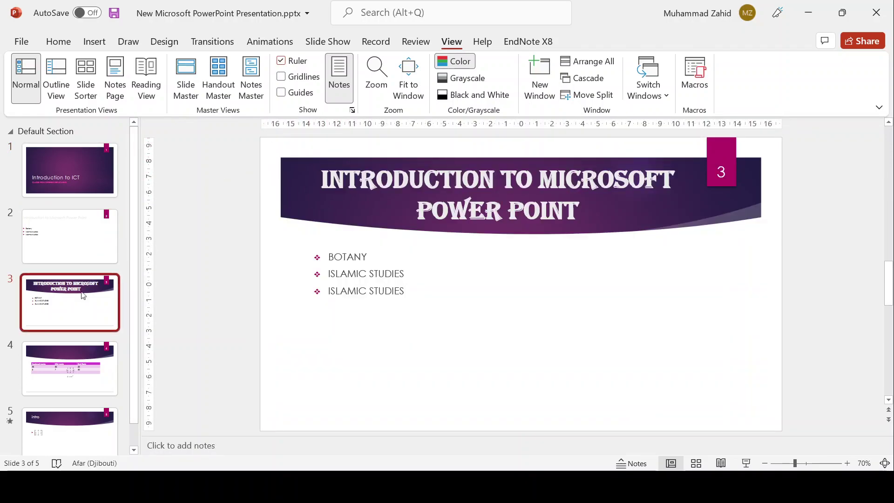
left_click(404, 291)
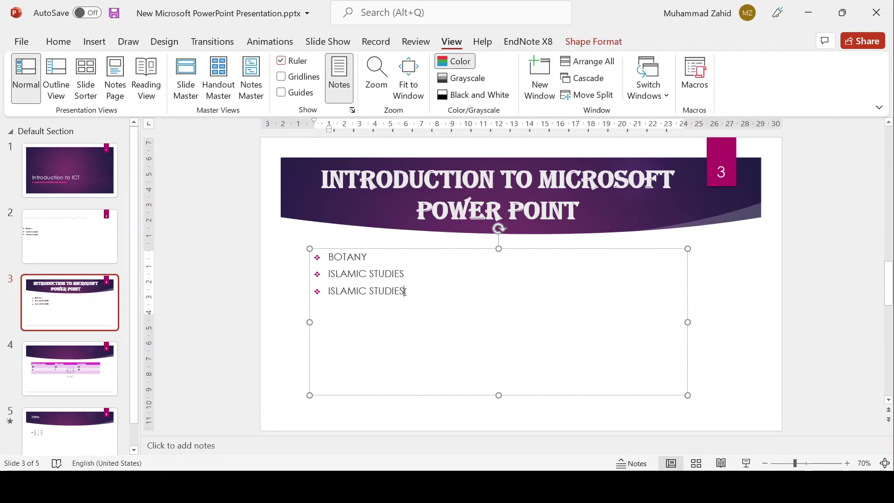
left_click_drag(405, 292, 319, 259)
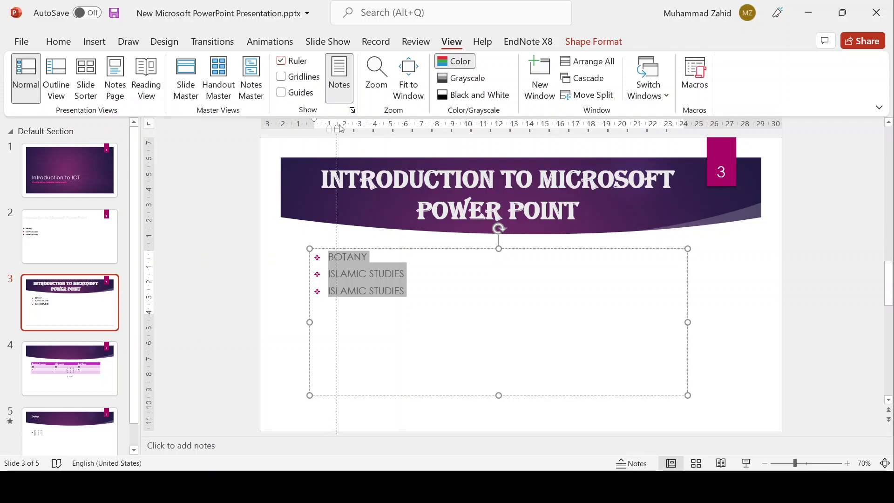
left_click_drag(329, 130, 359, 133)
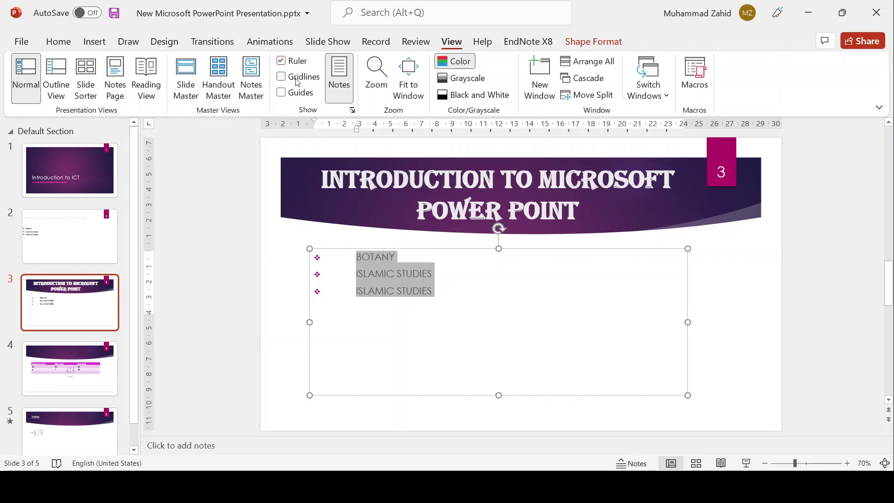
left_click(226, 87)
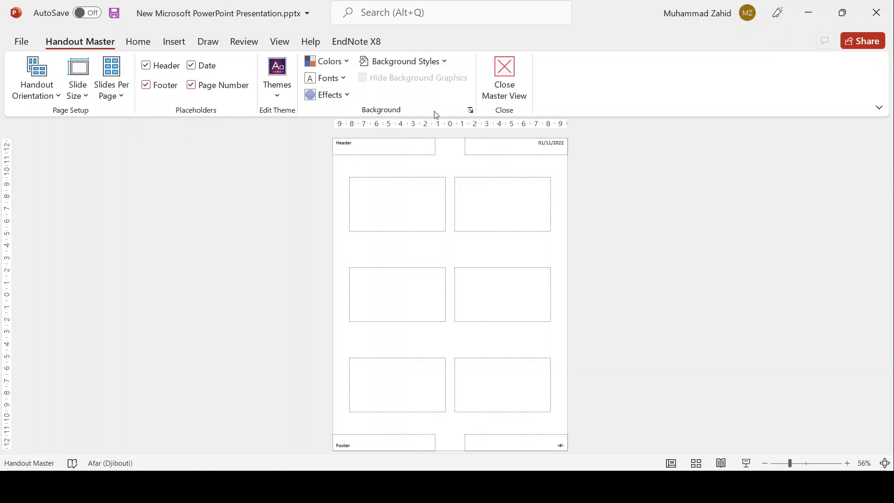
left_click(498, 87)
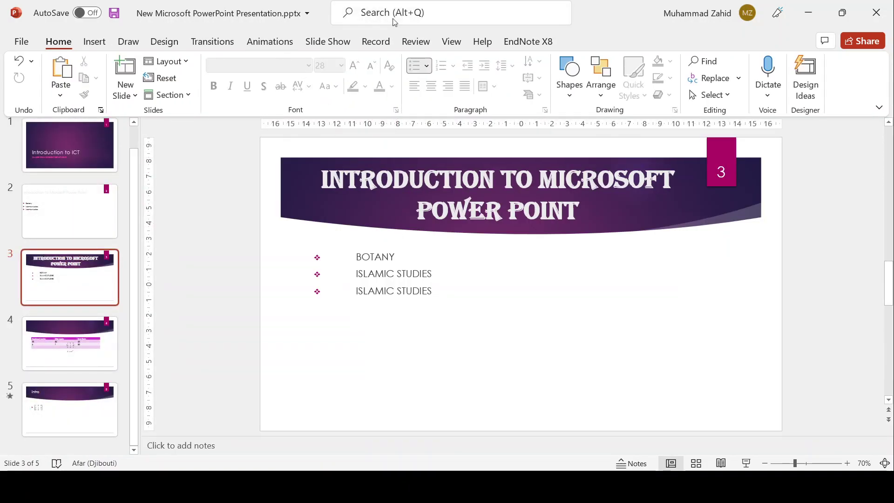
Open Slide Master view and select all five levels of the master body text.
left_click(452, 41)
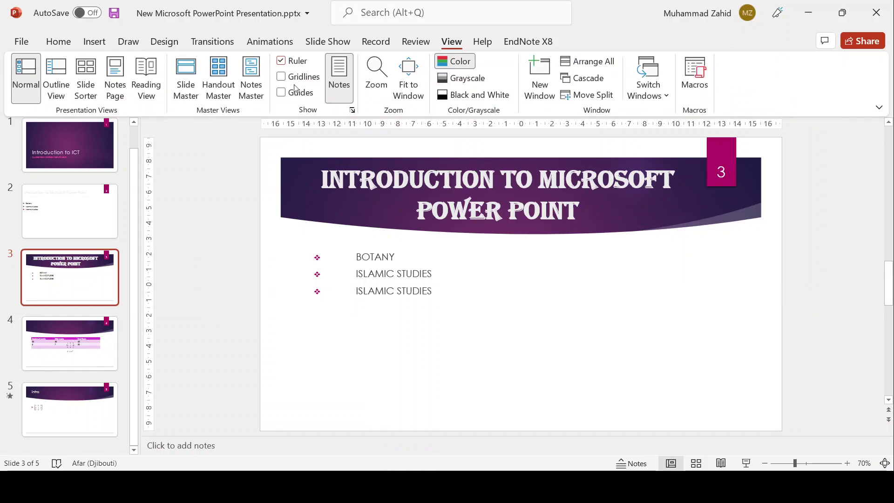
left_click(191, 90)
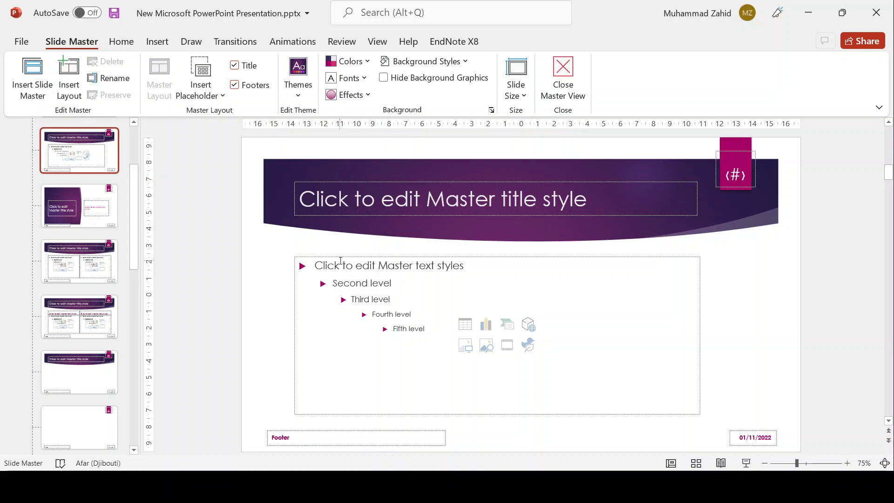
left_click(387, 264)
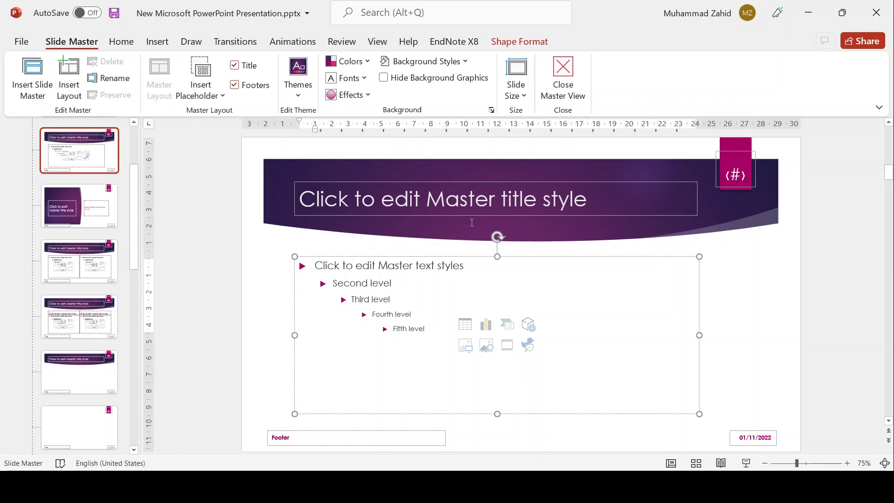
left_click(381, 282)
left_click(383, 299)
left_click_drag(434, 329, 316, 267)
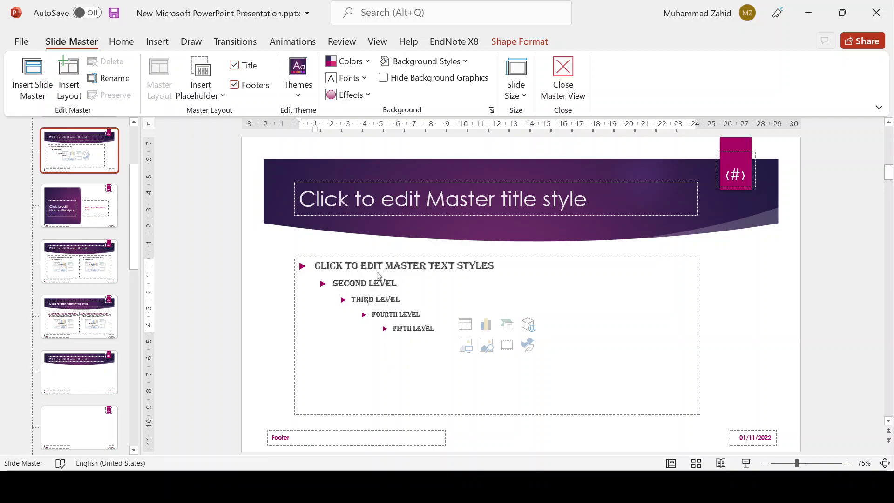
Set the master body text to Times New Roman and close Master View.
left_click(363, 240)
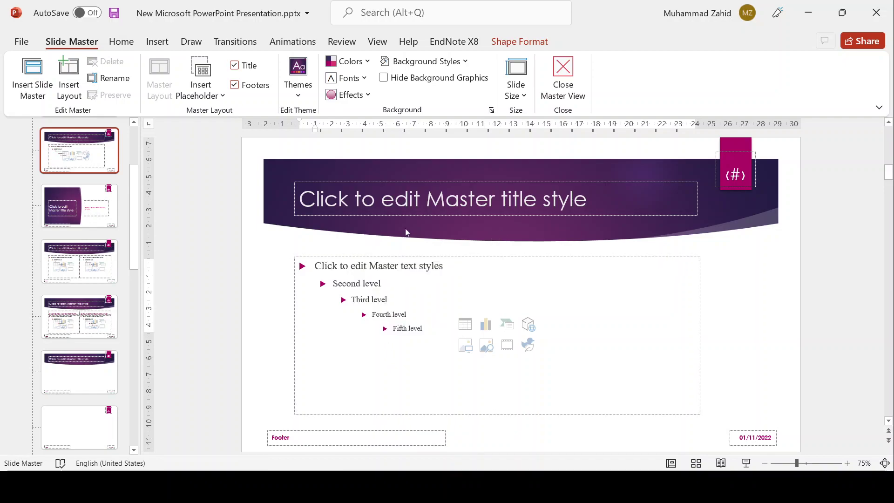
key("ctrl+z")
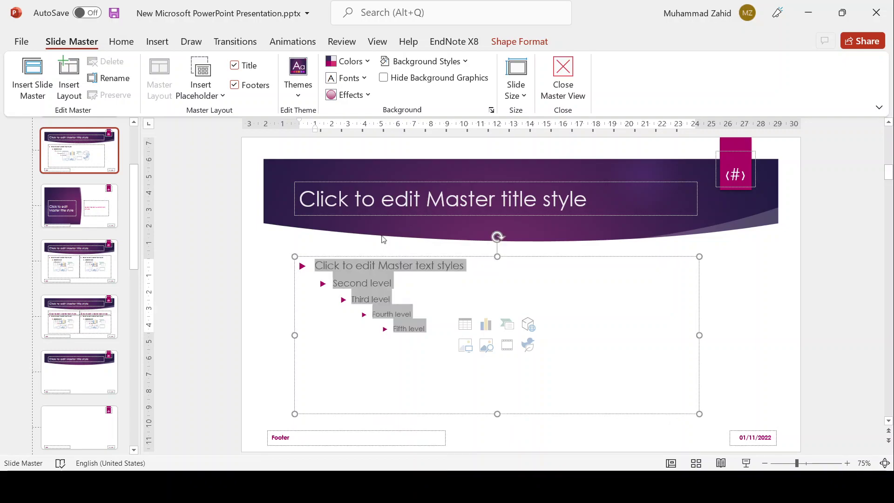
key("ctrl+y")
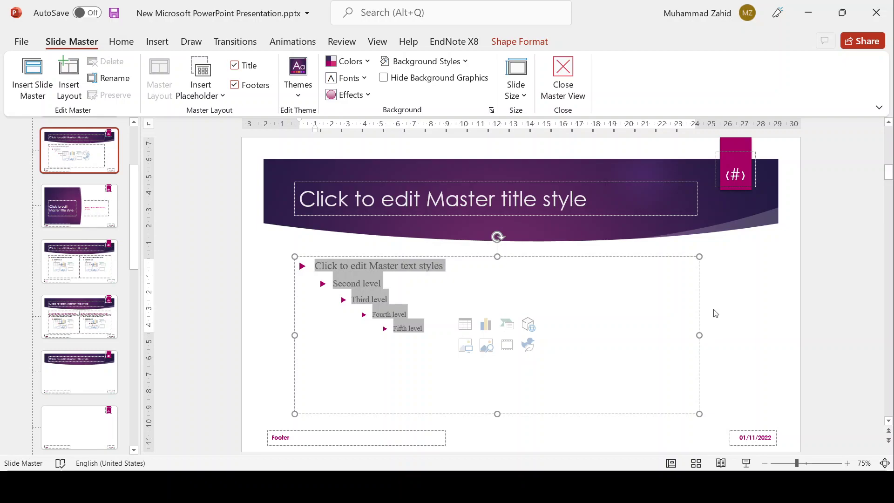
left_click(750, 312)
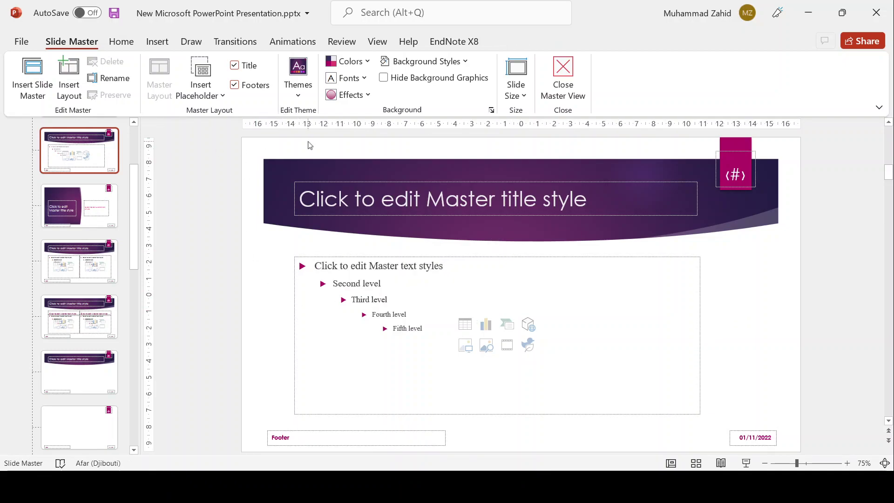
left_click(562, 79)
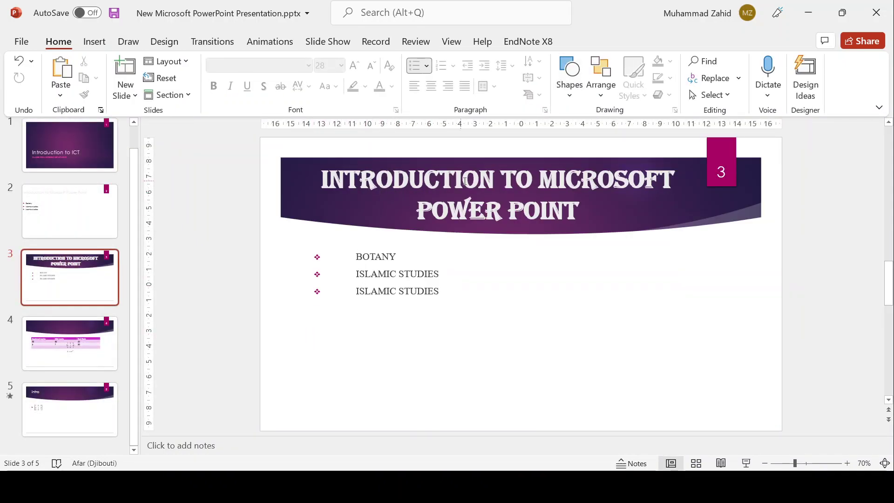
Select slide 3's bullet text box and show its Shape Format tools.
left_click(413, 289)
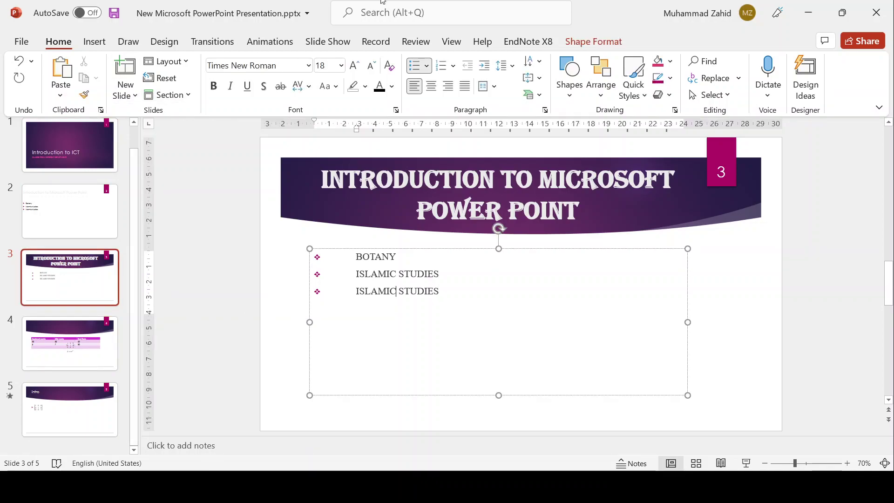
left_click(464, 50)
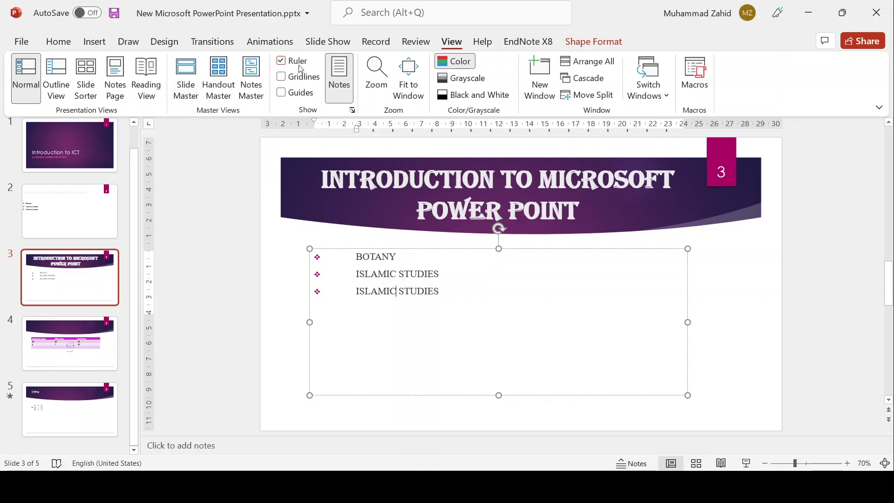
left_click(621, 50)
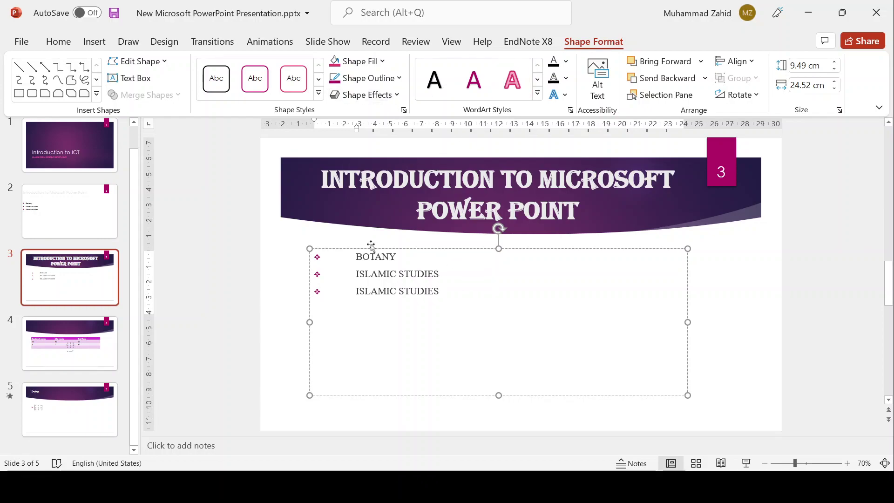
Draw a magenta snipped-corner rectangle beside slide 3's three diamond bullets, then deselect it.
left_click(57, 95)
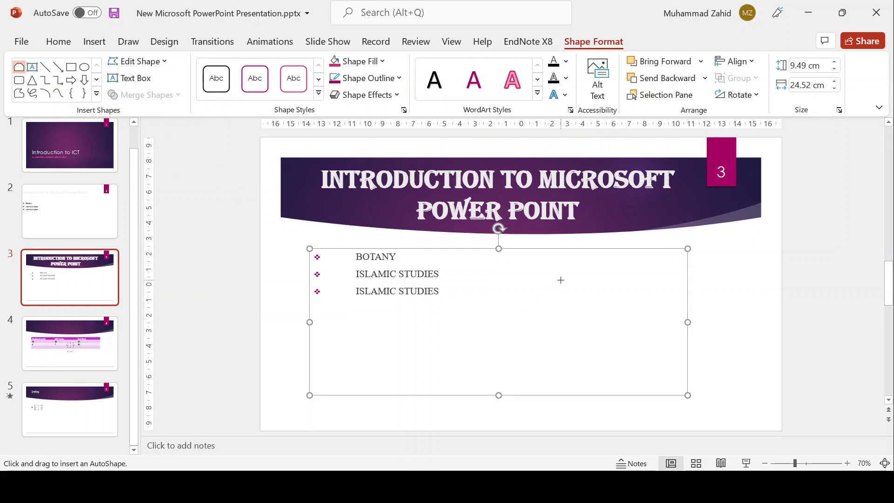
left_click_drag(560, 280, 668, 323)
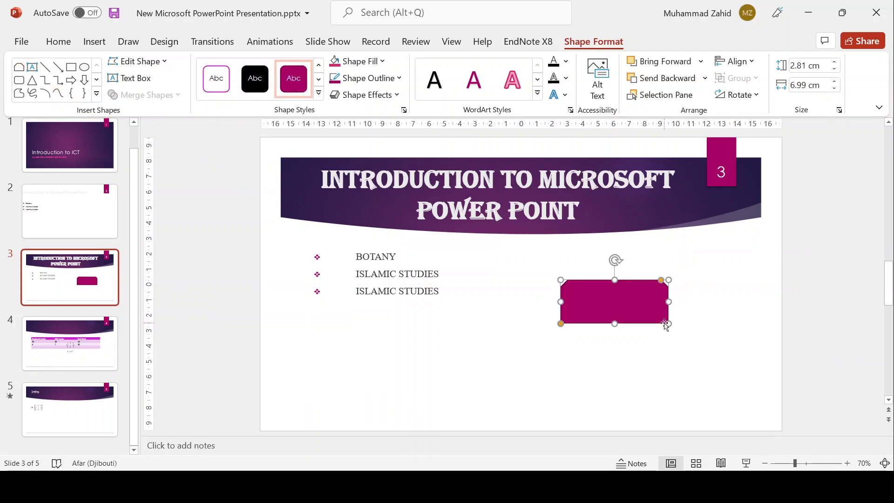
left_click(526, 328)
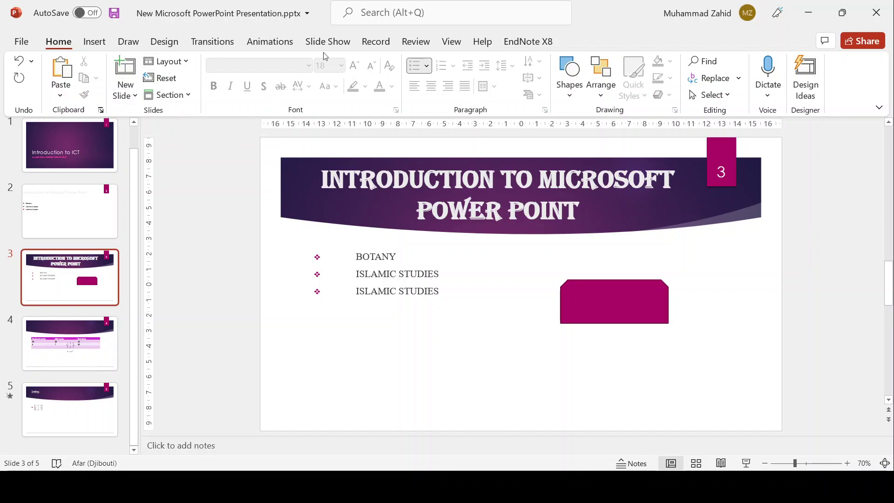
Bring up the Insert ribbon's content tools, passing briefly through the Draw tab.
left_click(127, 42)
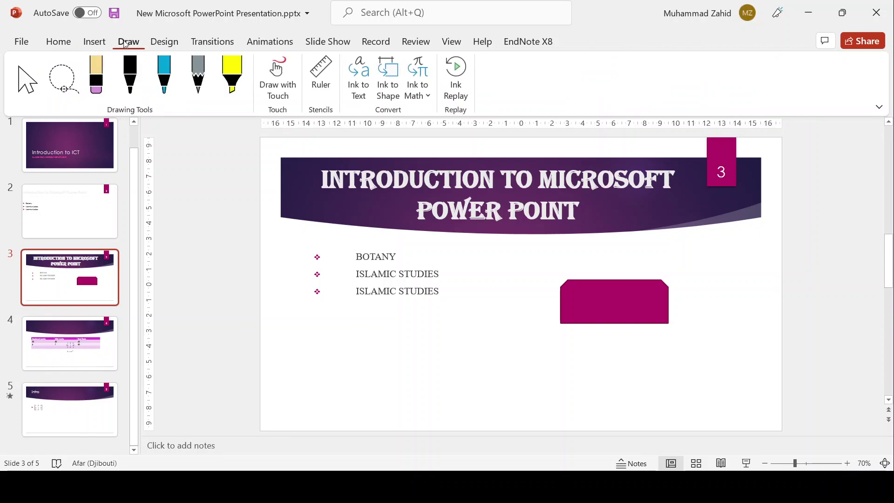
left_click(95, 43)
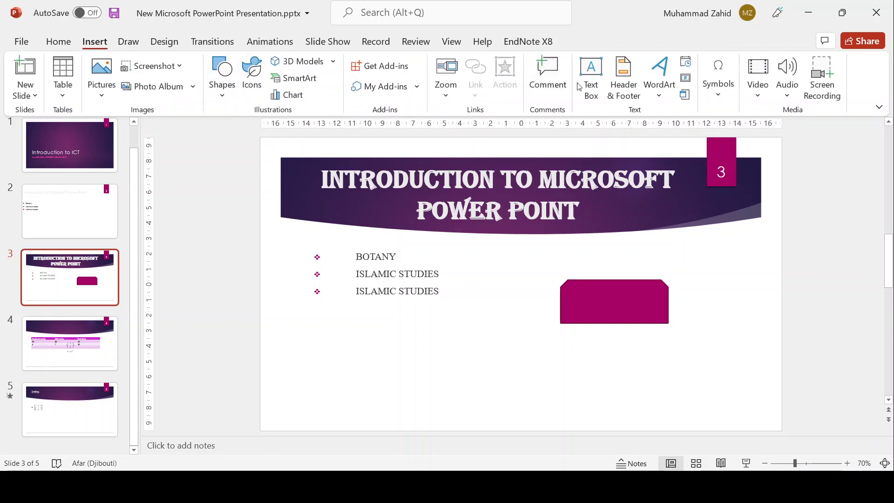